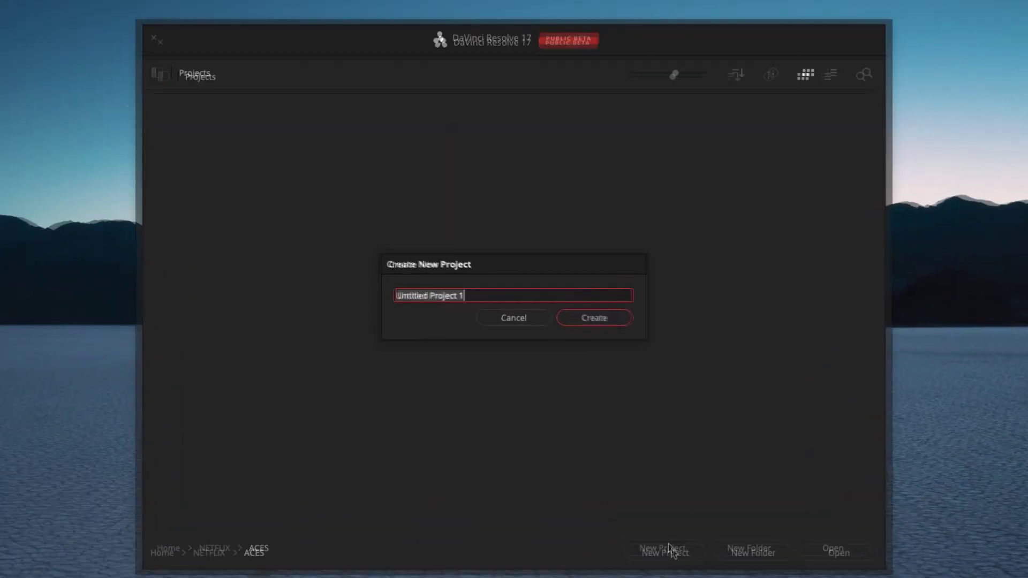
# Step: Create a new project named ACES
pyautogui.write('ACES')
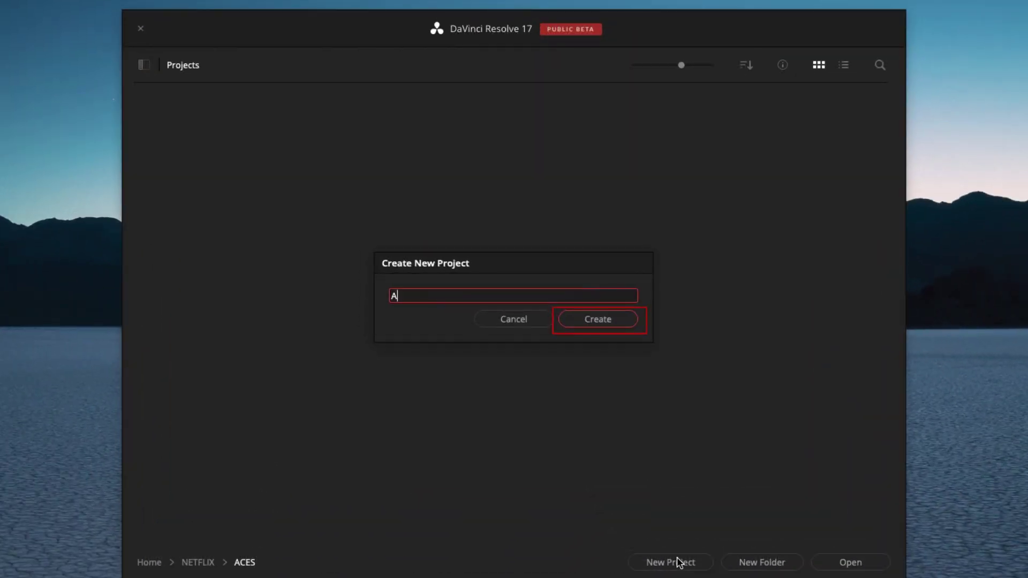
pyautogui.press('Return')
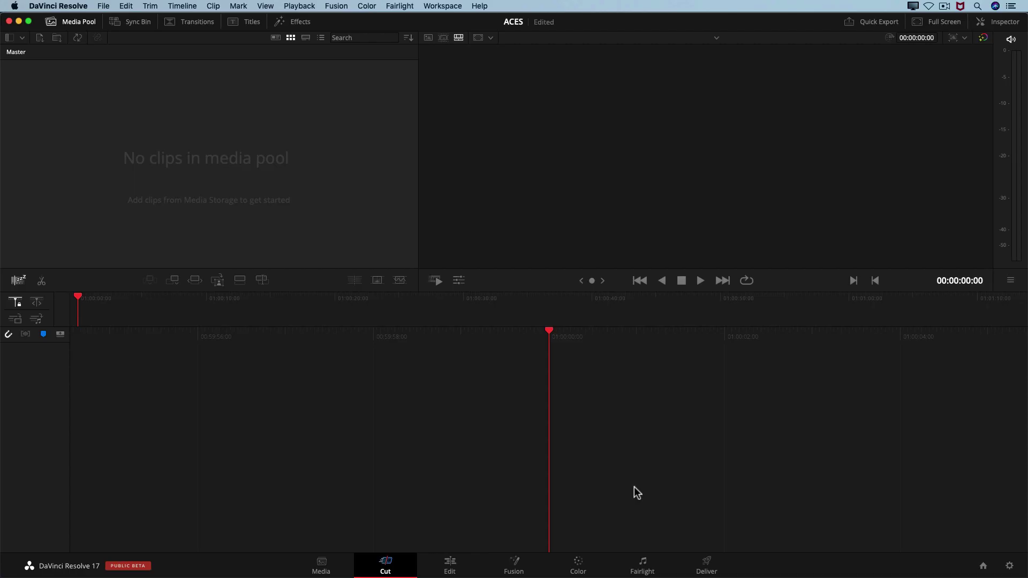
pyautogui.click(103, 6)
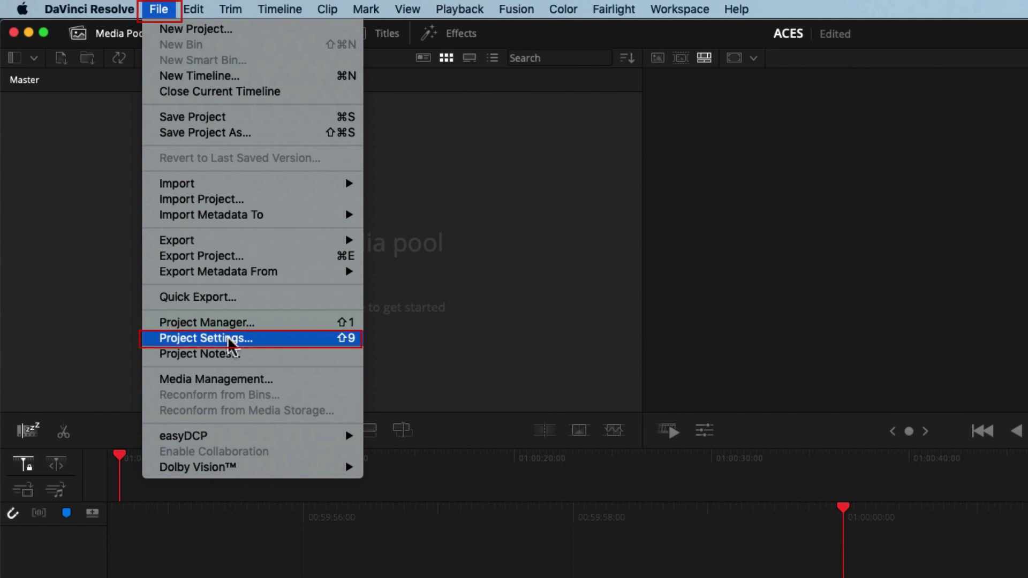
pyautogui.click(271, 339)
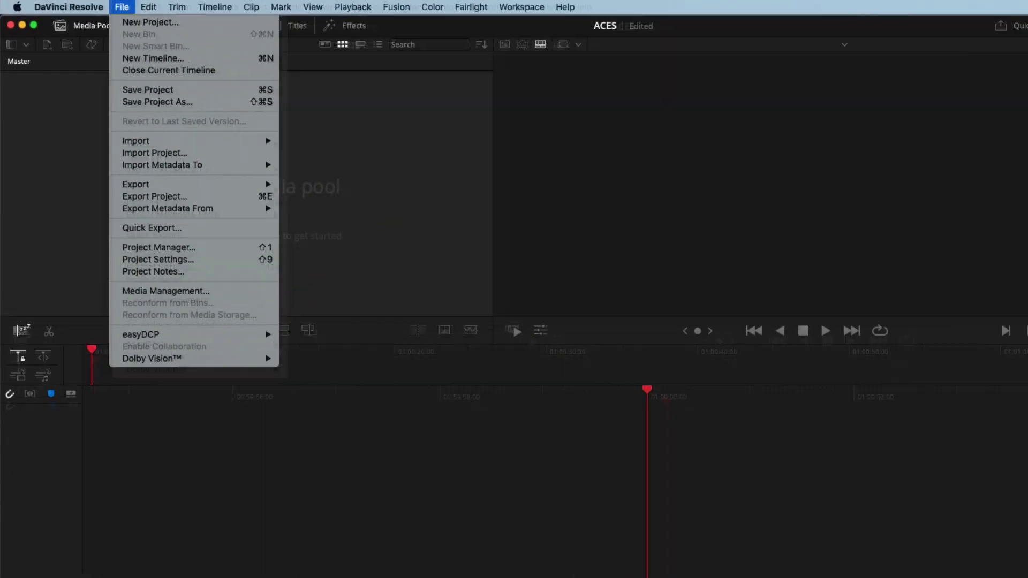
pyautogui.click(947, 509)
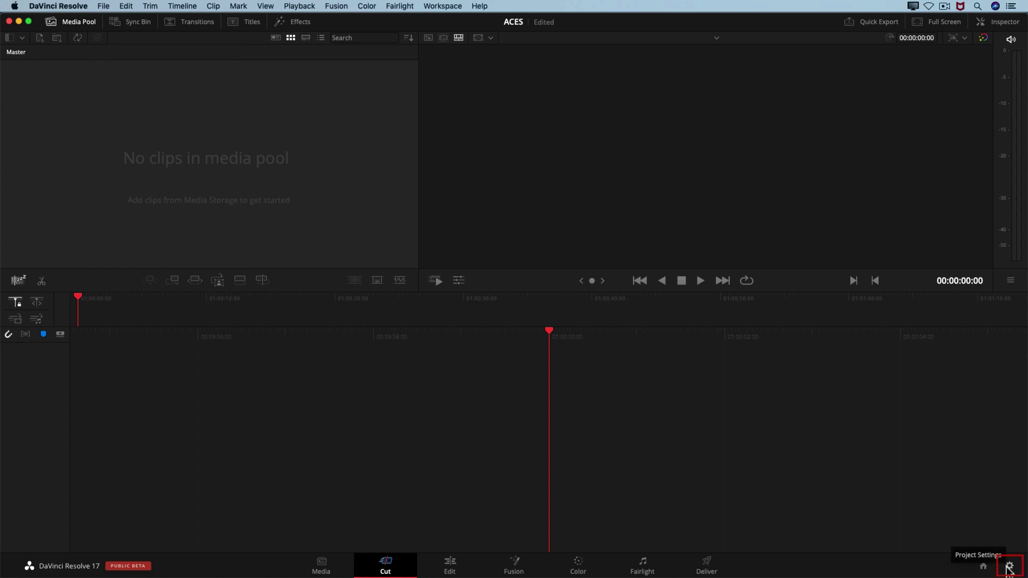
# Step: In the project's color management settings, set the color science to ACEScct and the ACES version to ACES 1.1
pyautogui.click(1009, 567)
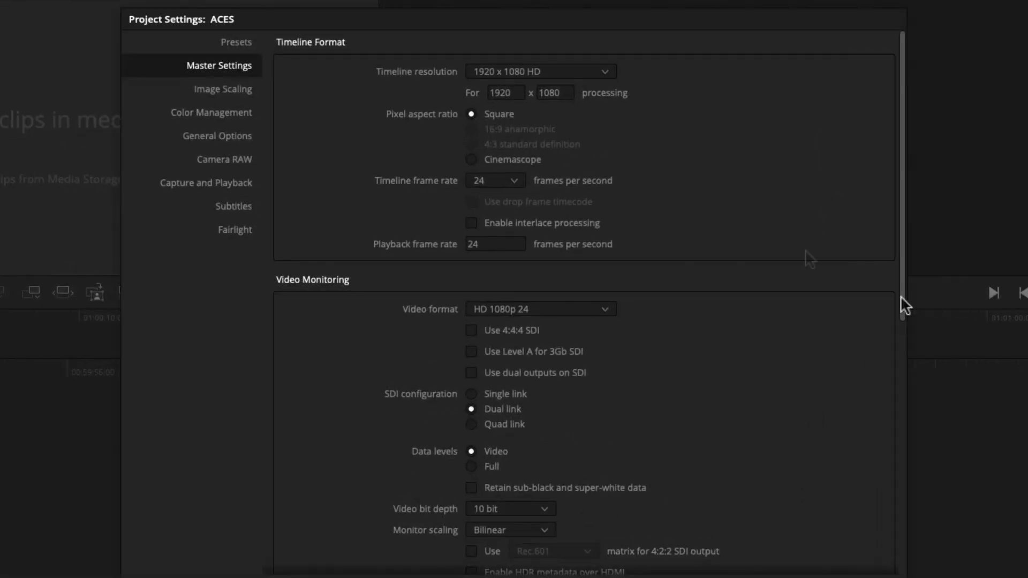
pyautogui.click(194, 112)
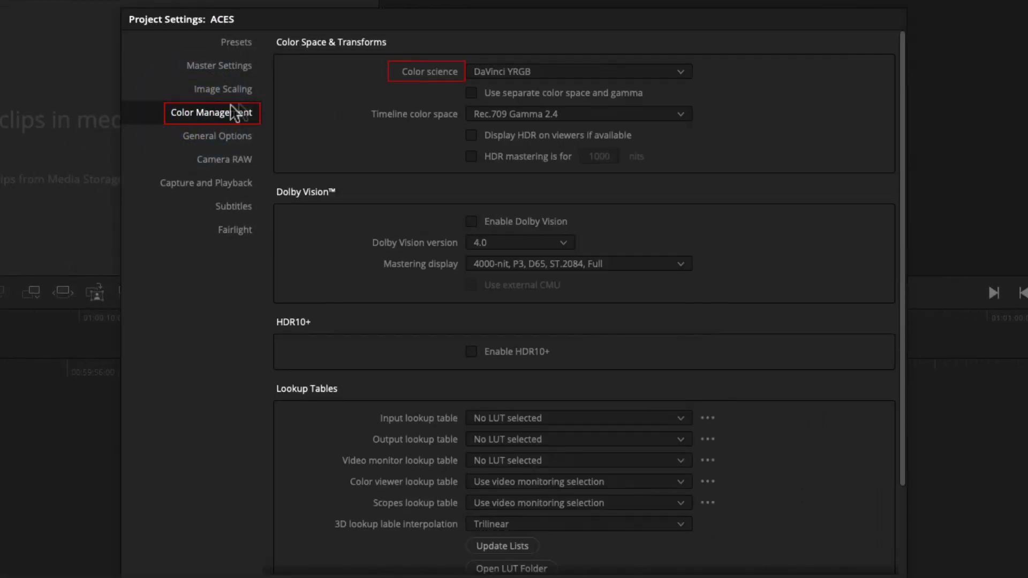
pyautogui.click(561, 71)
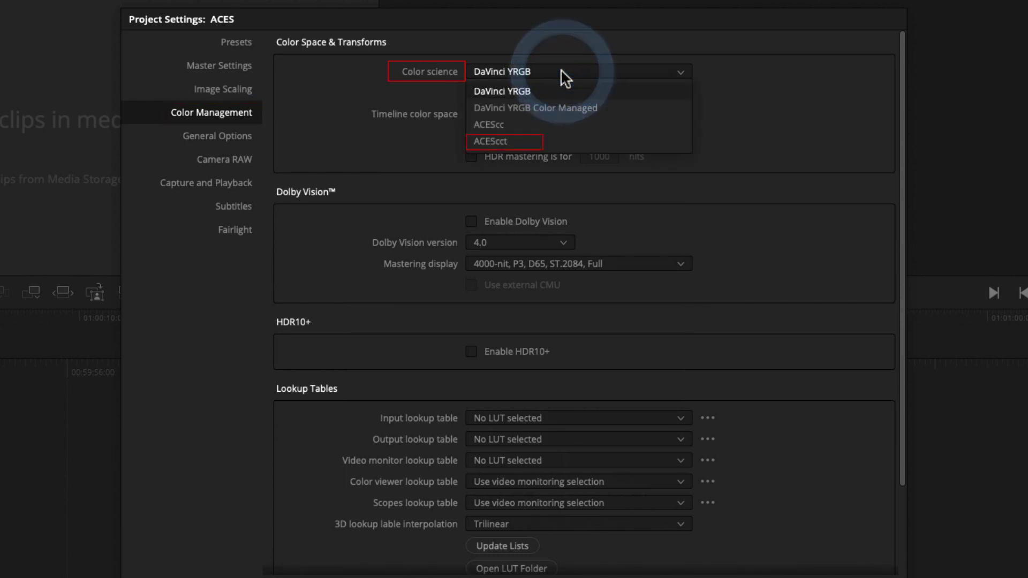
pyautogui.click(547, 141)
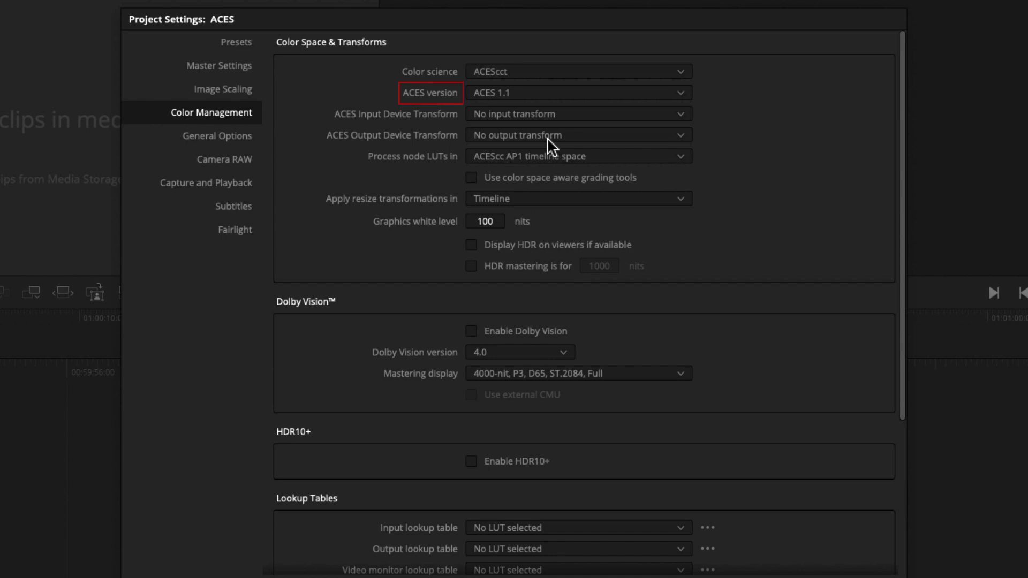
pyautogui.click(562, 94)
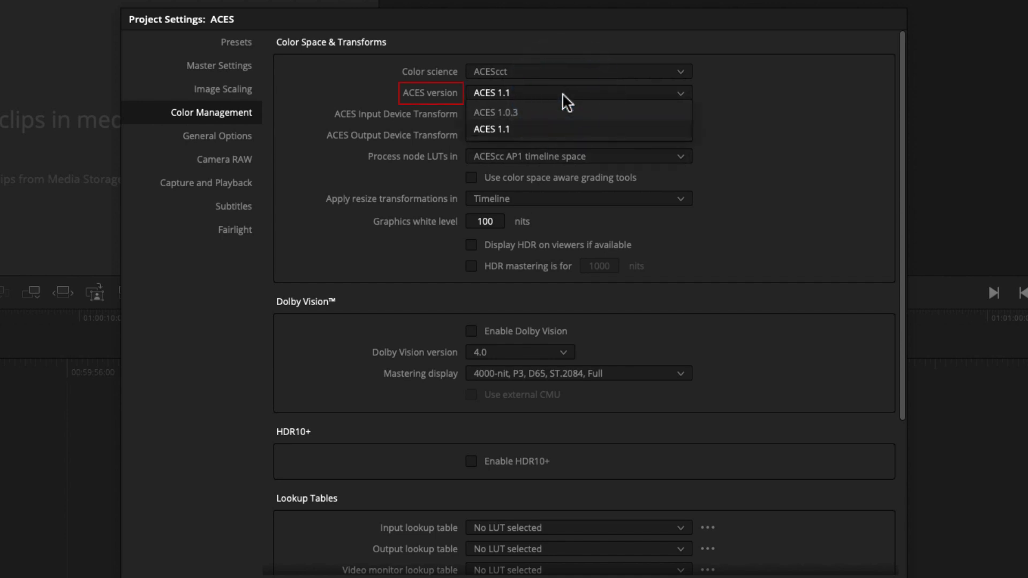
pyautogui.click(543, 130)
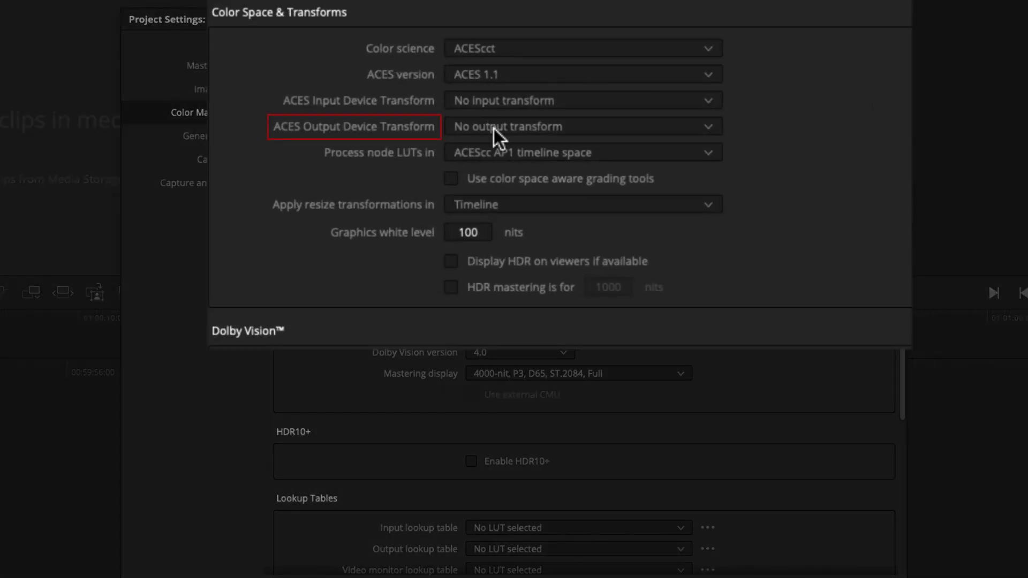
# Step: Set the ACES Output Device Transform to Rec.709
pyautogui.click(622, 127)
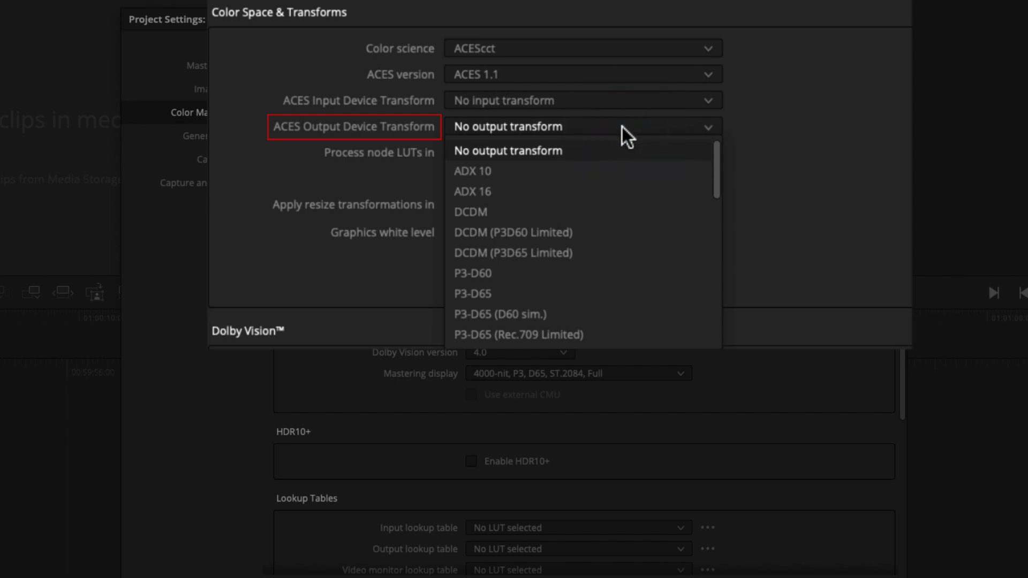
pyautogui.scroll(-7, 612, 204)
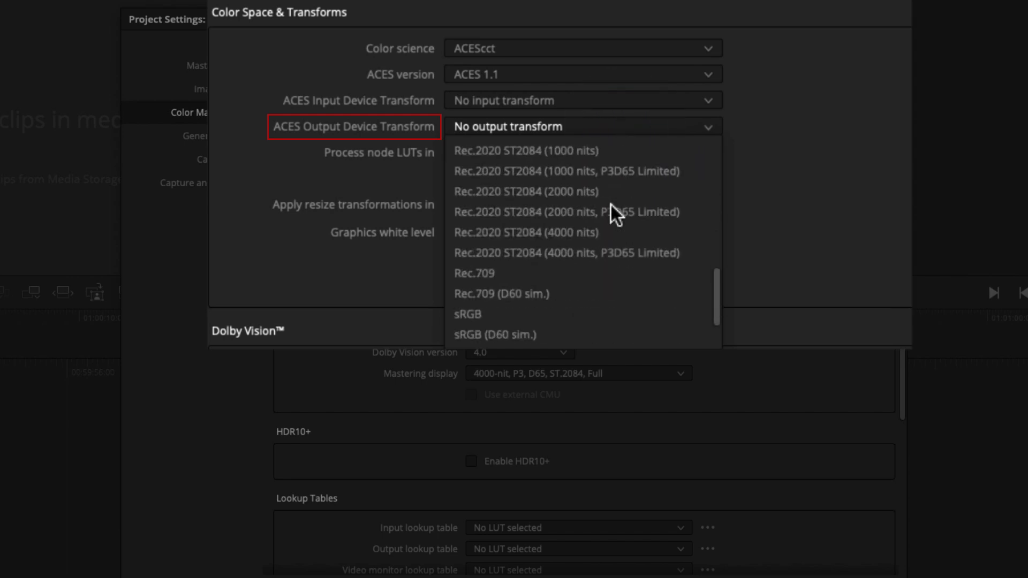
pyautogui.click(572, 266)
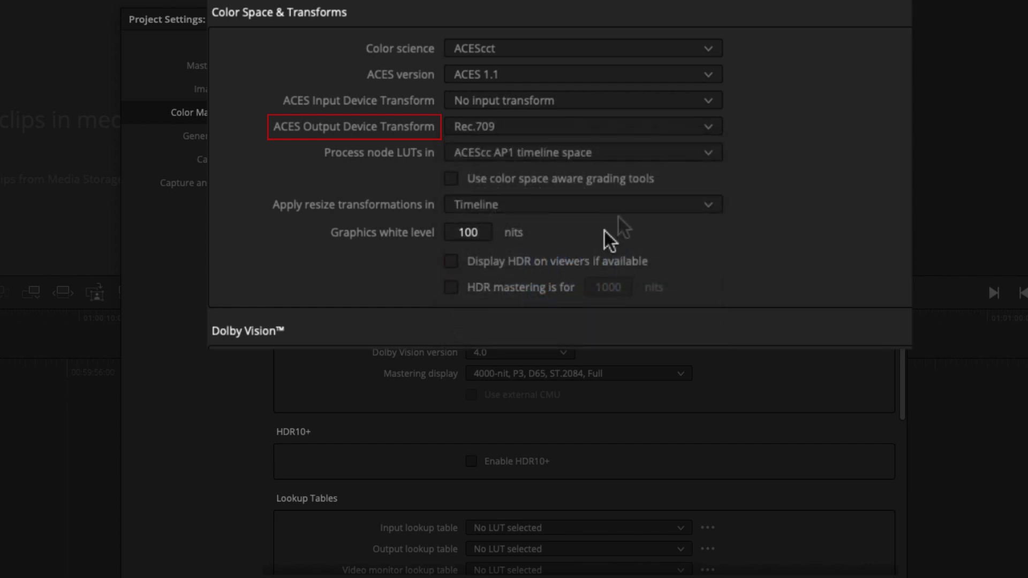
# Step: Change the ACES Output Device Transform to P3-D65 ST2084 (1000 nits)
pyautogui.click(694, 126)
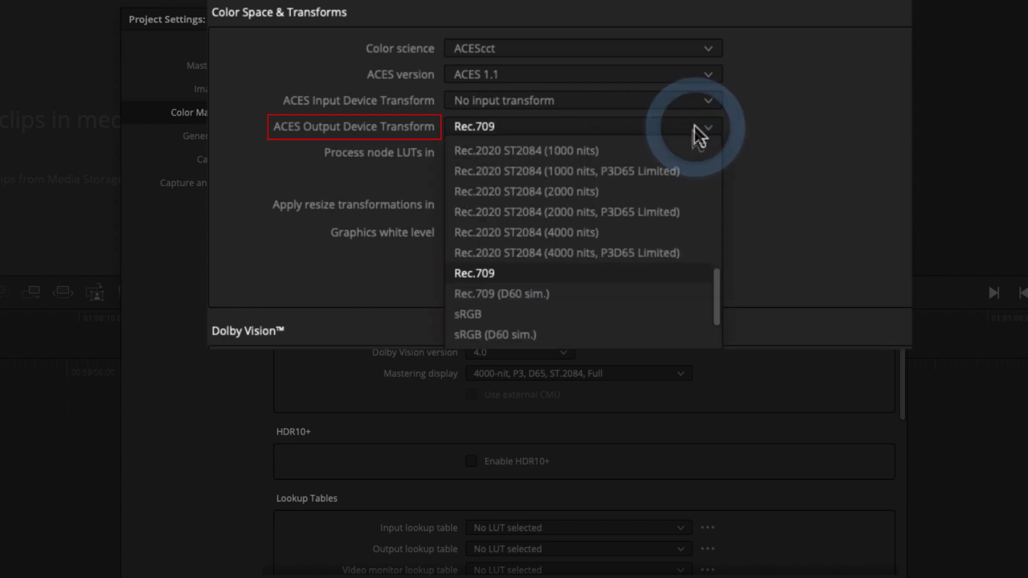
pyautogui.scroll(3, 647, 214)
pyautogui.scroll(2, 647, 214)
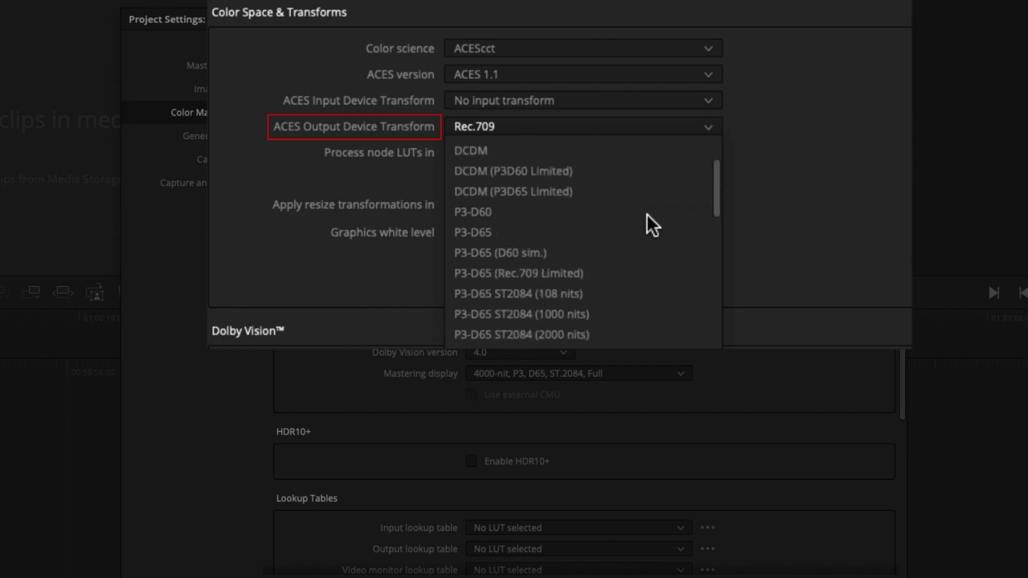
pyautogui.scroll(-1, 647, 214)
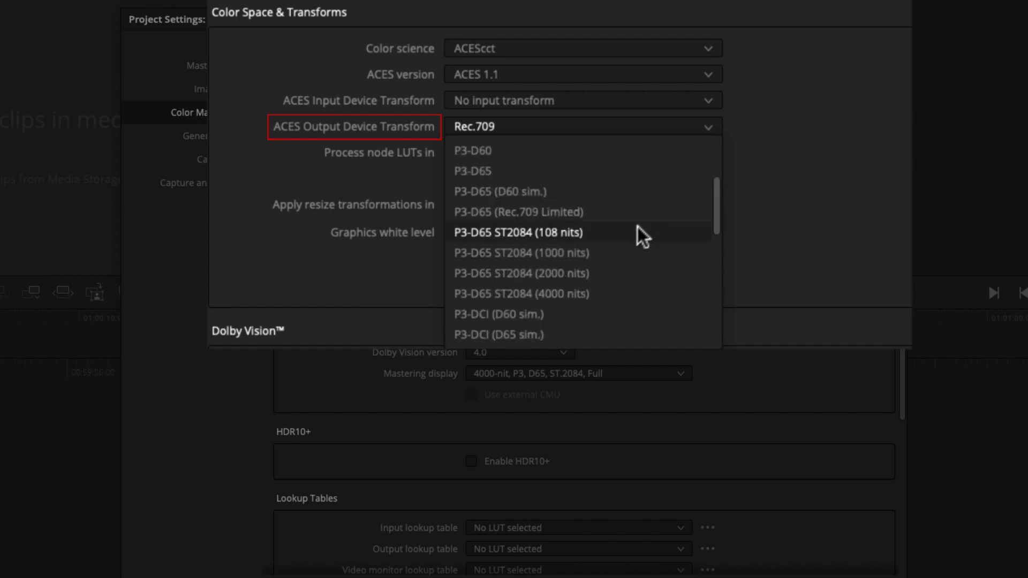
pyautogui.click(624, 252)
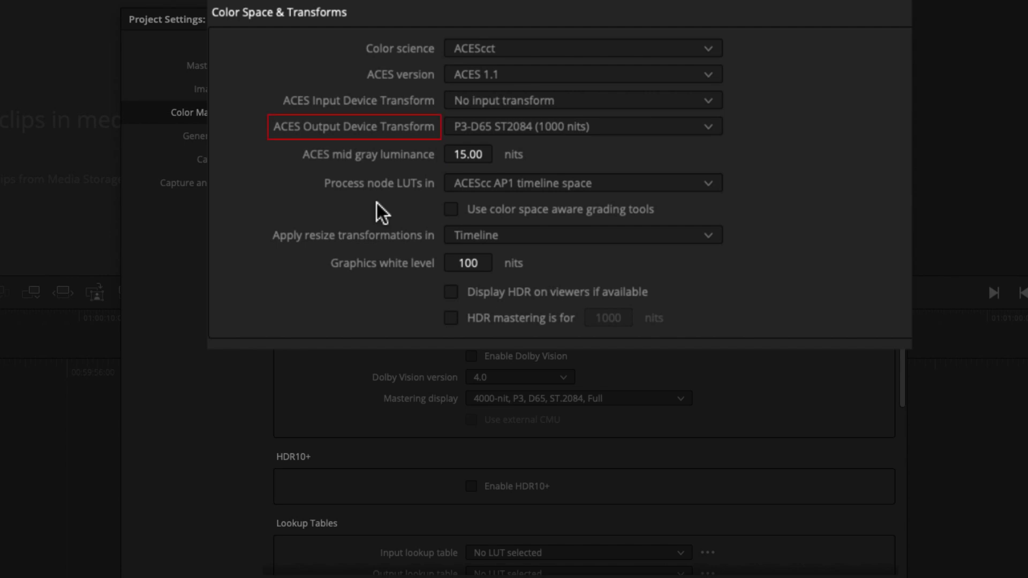
# Step: Select Rec.709 as the ACES Output Device Transform for standard dynamic range output
pyautogui.click(502, 135)
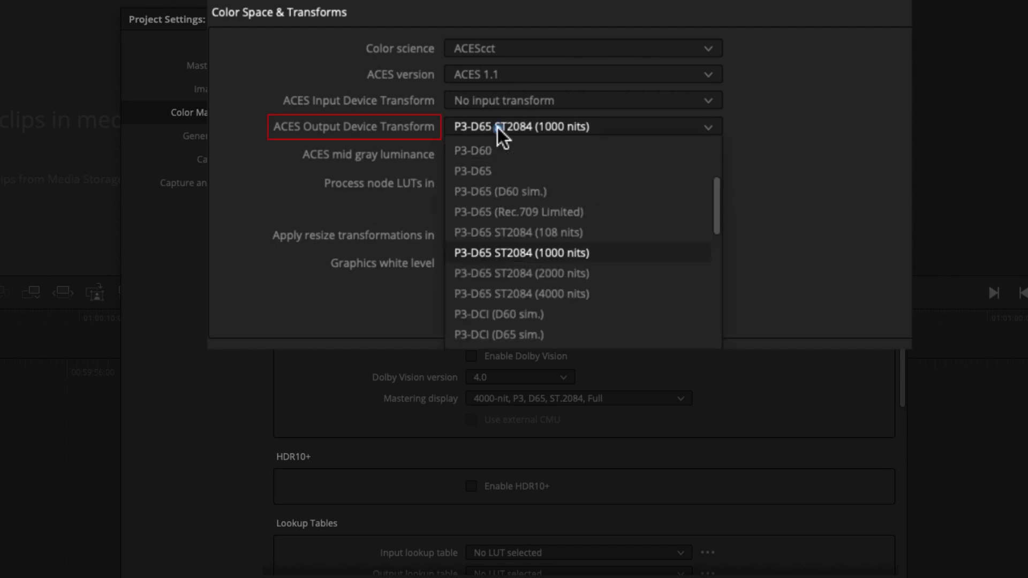
pyautogui.scroll(3, 531, 188)
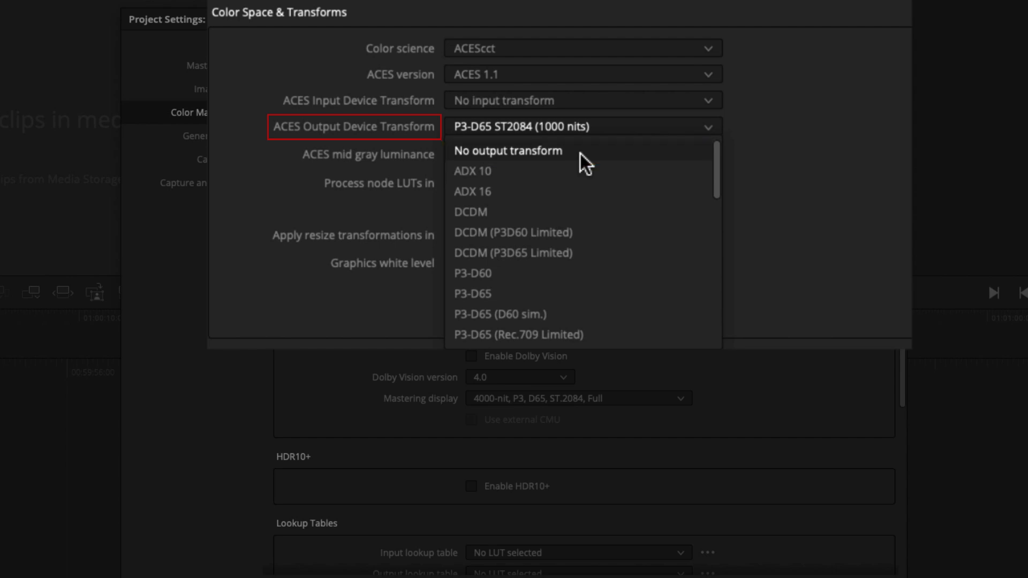
pyautogui.scroll(-6, 580, 153)
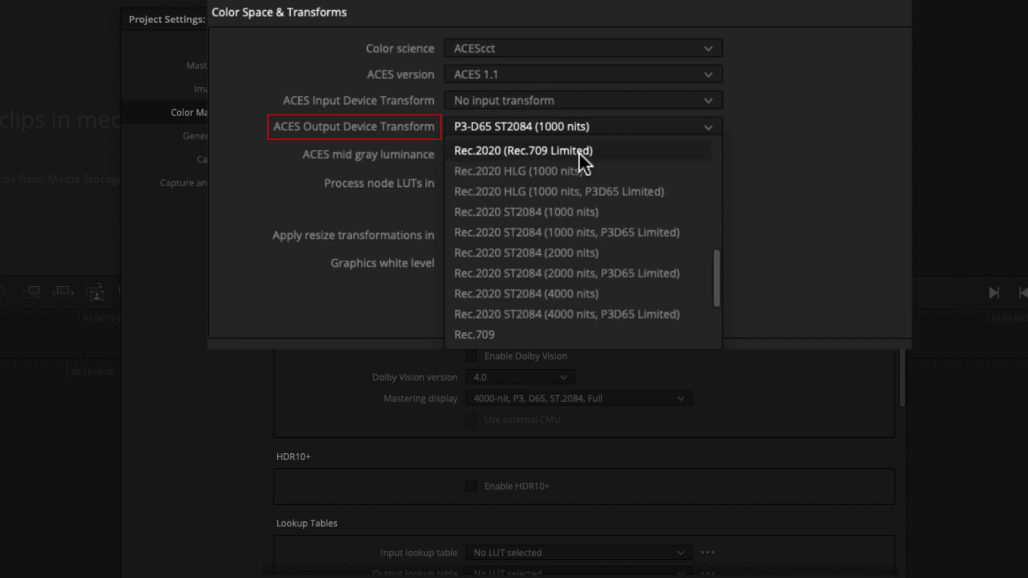
pyautogui.click(532, 333)
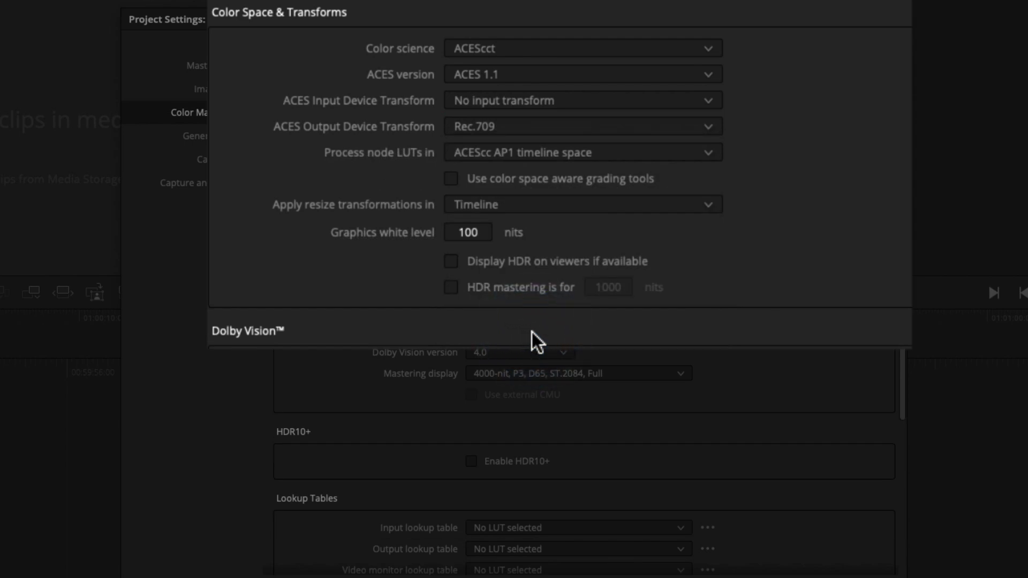
# Step: Review the camera options for the ACES Input Device Transform and choose No input transform
pyautogui.click(574, 95)
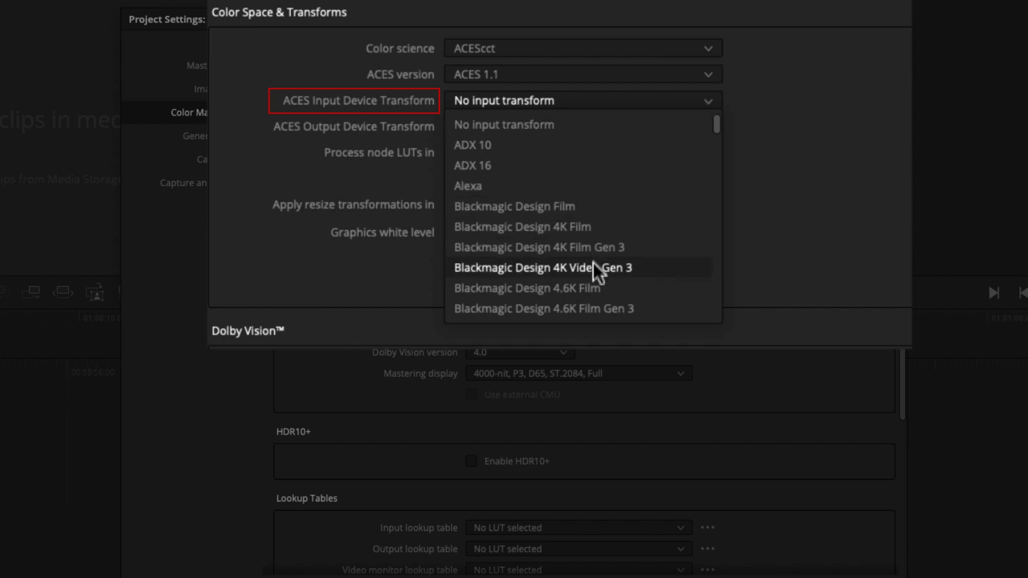
pyautogui.scroll(-1, 594, 266)
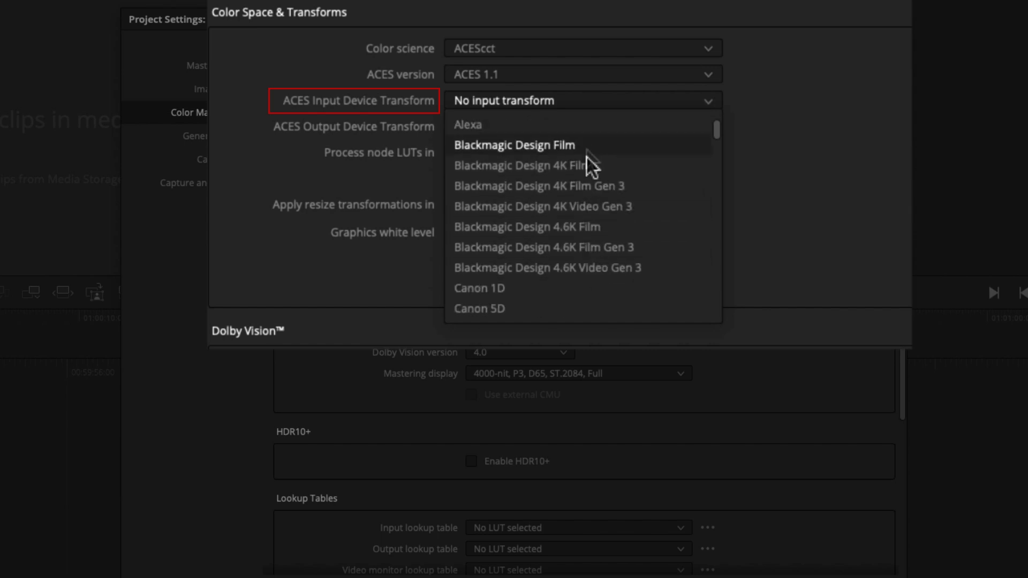
pyautogui.scroll(-3, 591, 285)
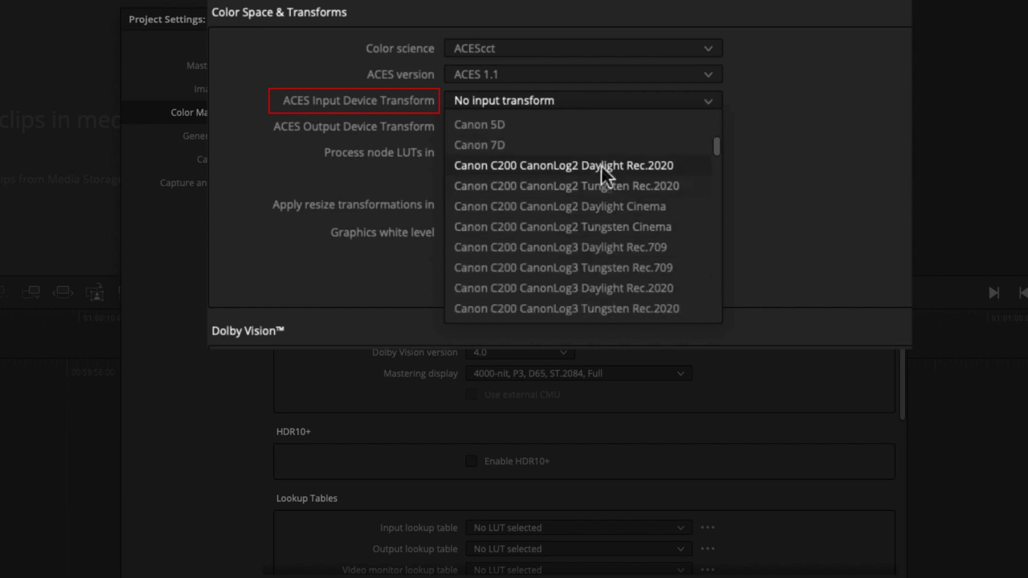
pyautogui.scroll(-6, 595, 306)
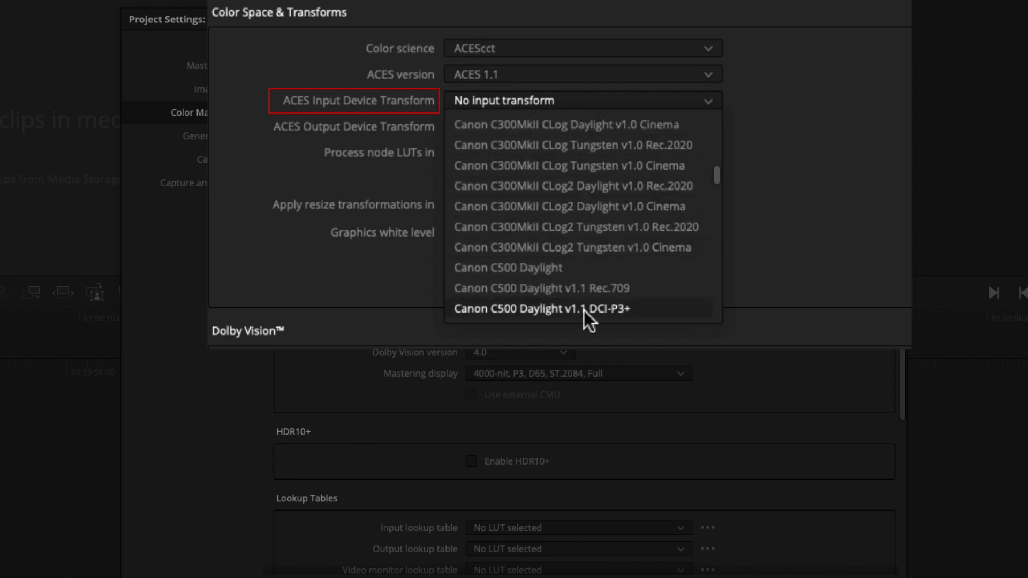
pyautogui.scroll(10, 584, 245)
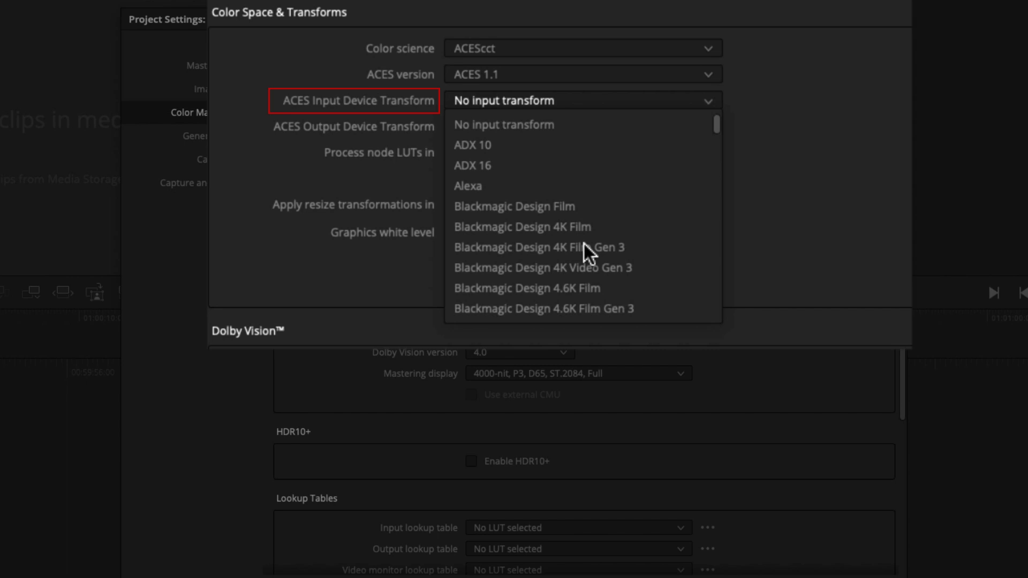
pyautogui.click(568, 127)
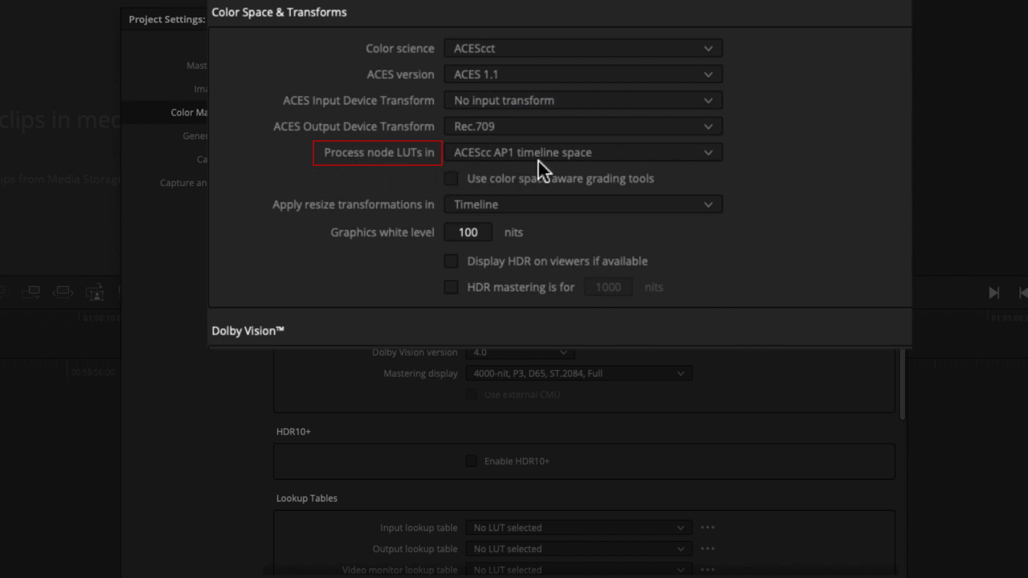
# Step: Process node LUTs in ACEScc AP1 timeline space, enable color space aware grading tools, and save the project settings
pyautogui.click(699, 158)
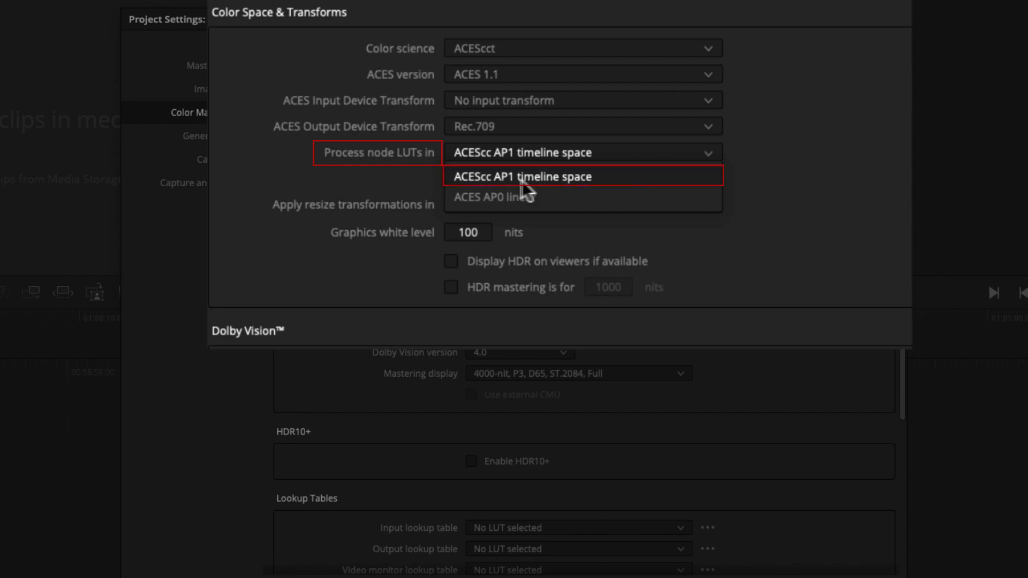
pyautogui.click(591, 177)
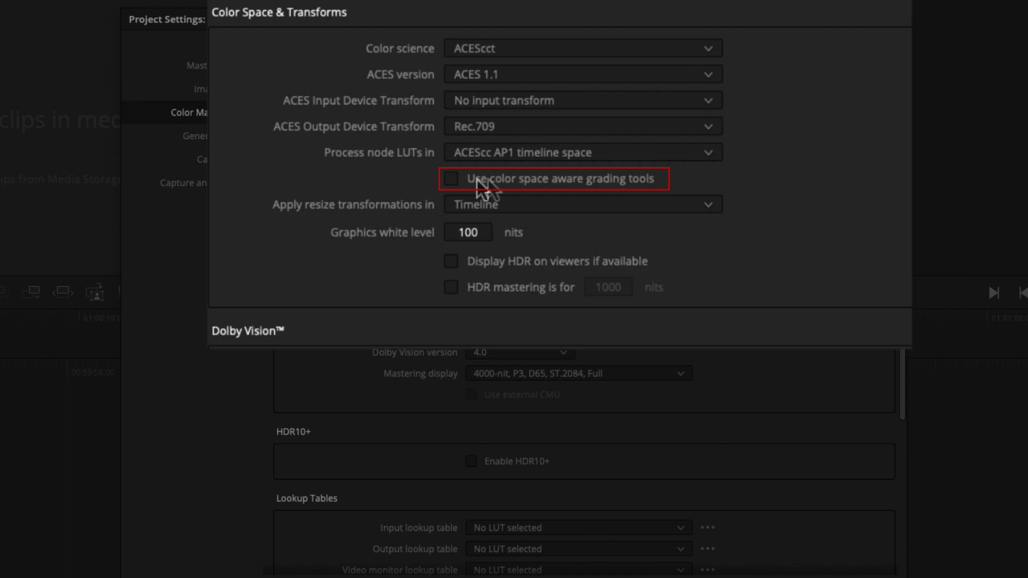
pyautogui.click(452, 179)
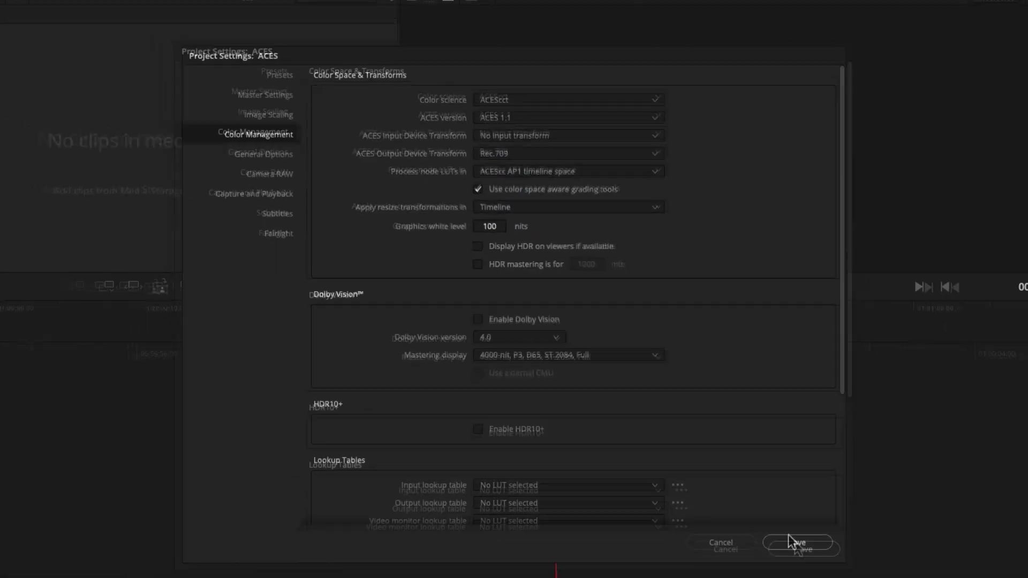
pyautogui.click(797, 542)
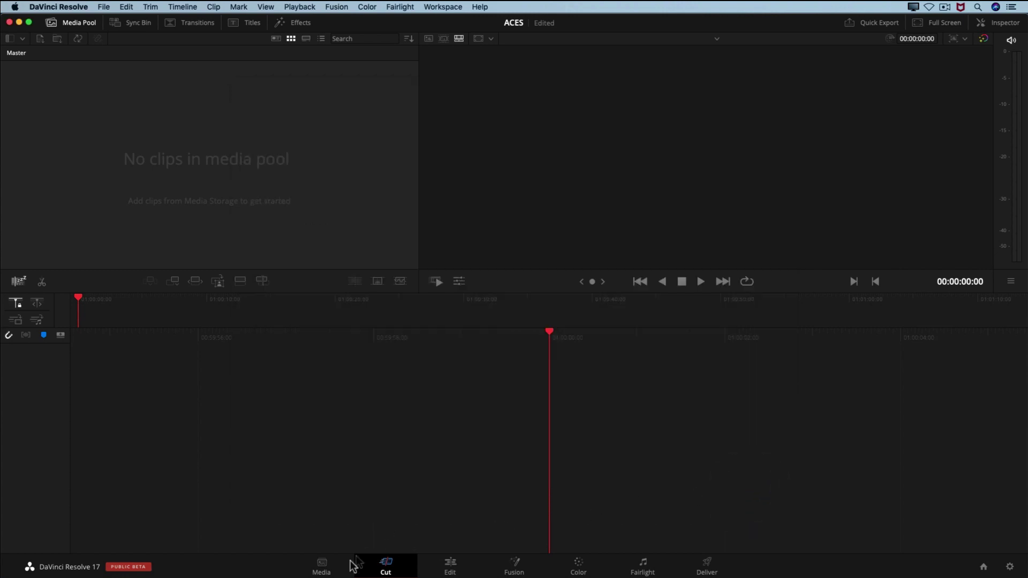
# Step: Locate TRAINING FOLDER inside NETFLIX FOOTAGE on the 500GB drive in media storage and add it to Favorites
pyautogui.click(321, 567)
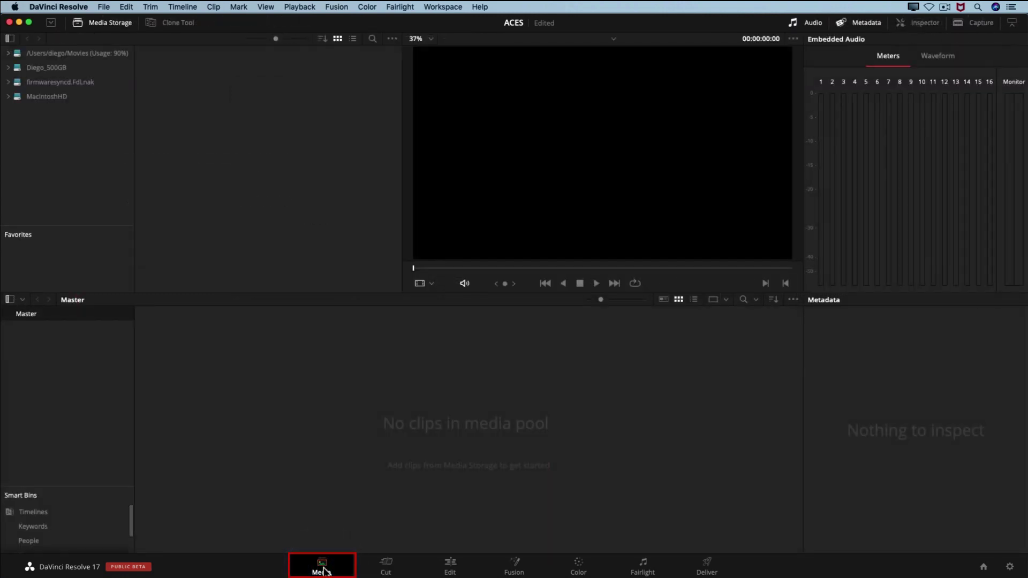
pyautogui.click(8, 68)
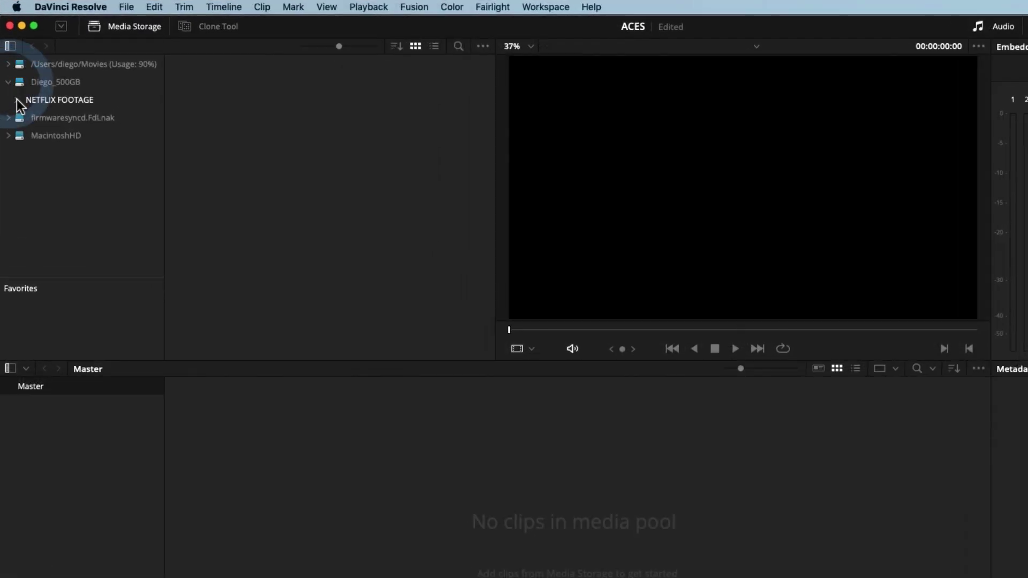
pyautogui.click(17, 101)
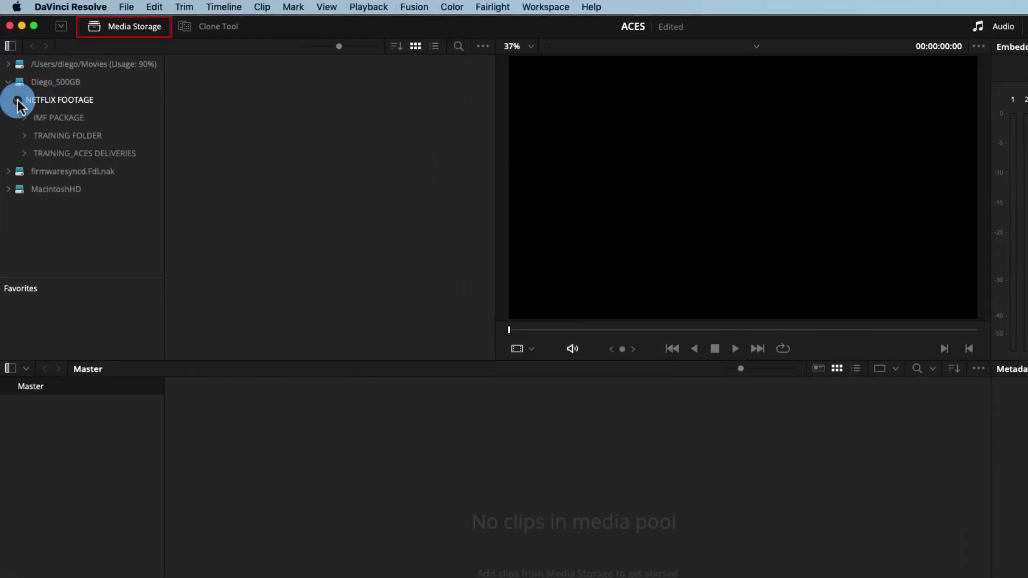
pyautogui.click(51, 136)
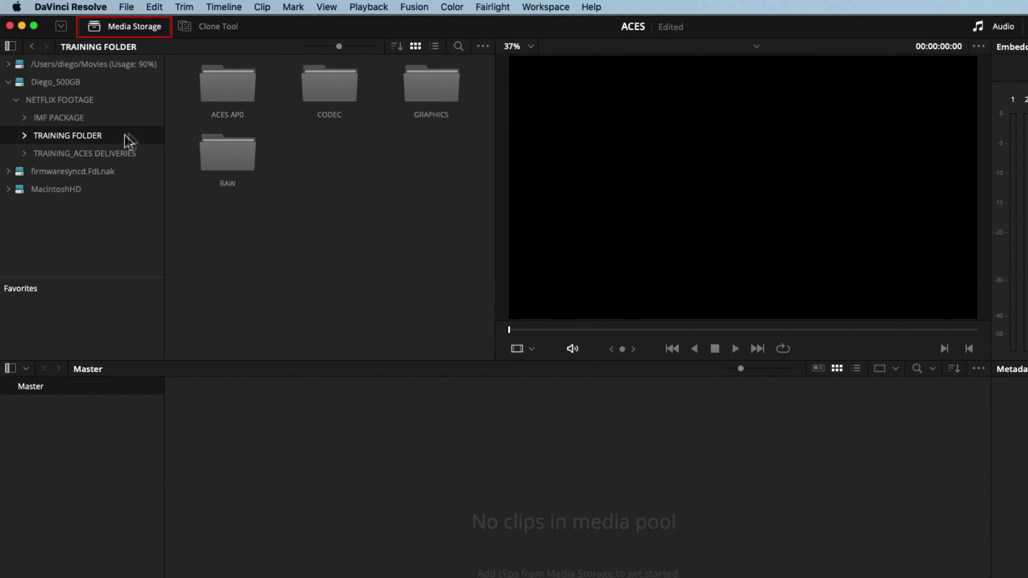
pyautogui.moveTo(101, 138); pyautogui.dragTo(124, 317)
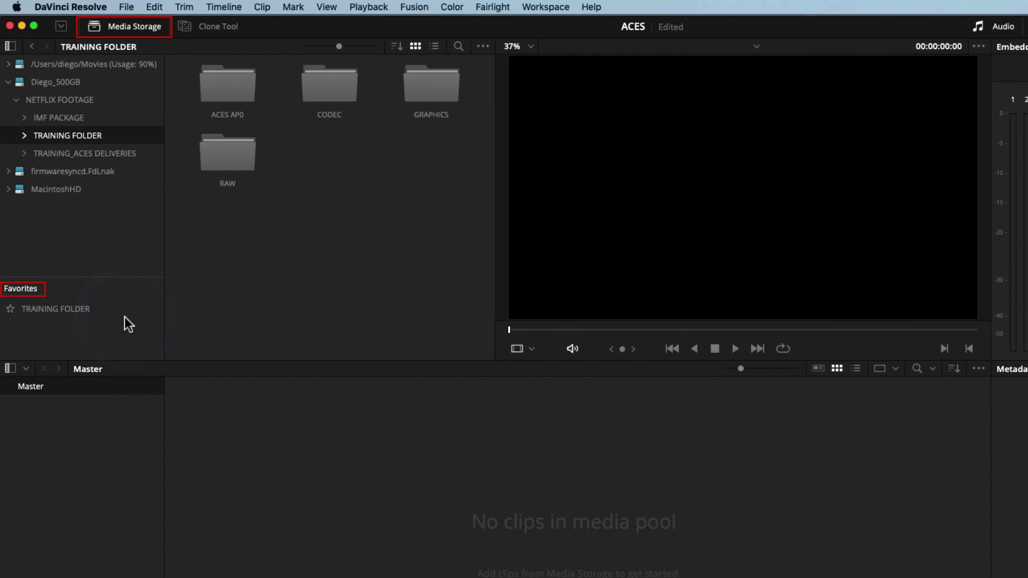
# Step: Open the RAW folder and import it with its subfolders into the media pool's Master bin
pyautogui.click(236, 165)
pyautogui.doubleClick(236, 164)
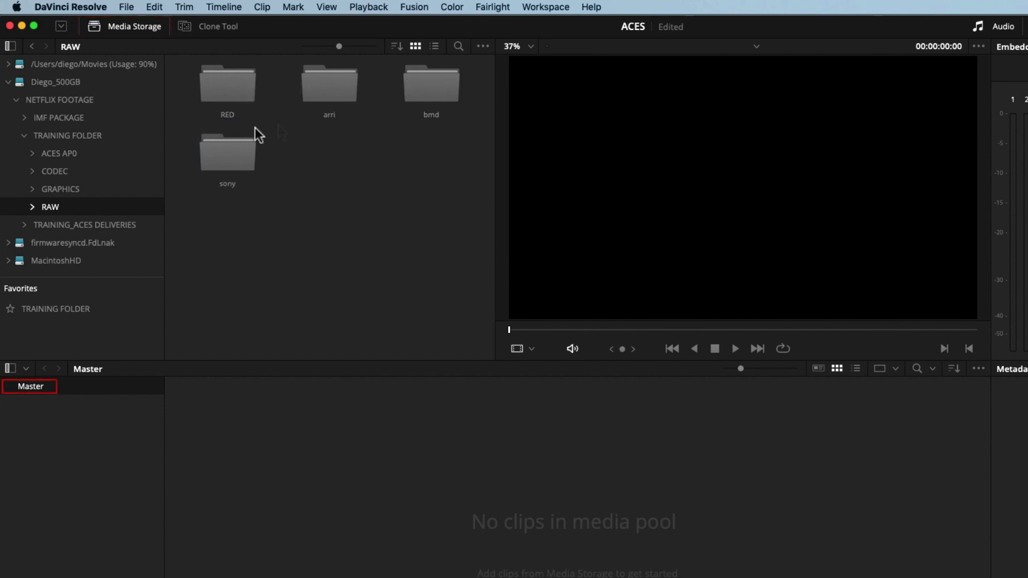
pyautogui.moveTo(99, 209); pyautogui.dragTo(98, 446)
pyautogui.click(739, 416)
# Step: Preview the V001C003 clip in the imported sony bin and the clips in the RAW footage's RED bin
pyautogui.doubleClick(394, 410)
pyautogui.click(396, 413)
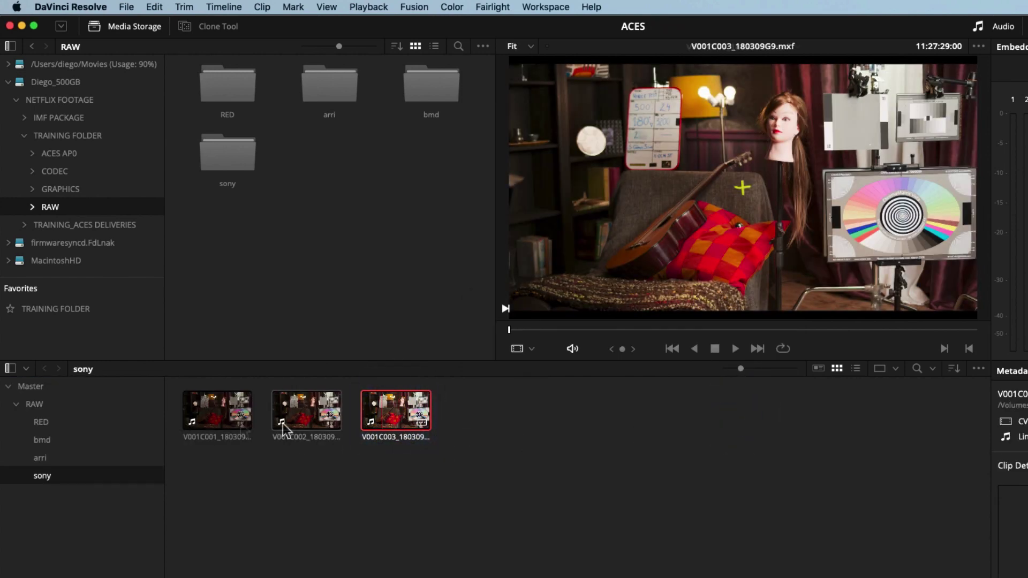
pyautogui.click(42, 422)
pyautogui.click(284, 423)
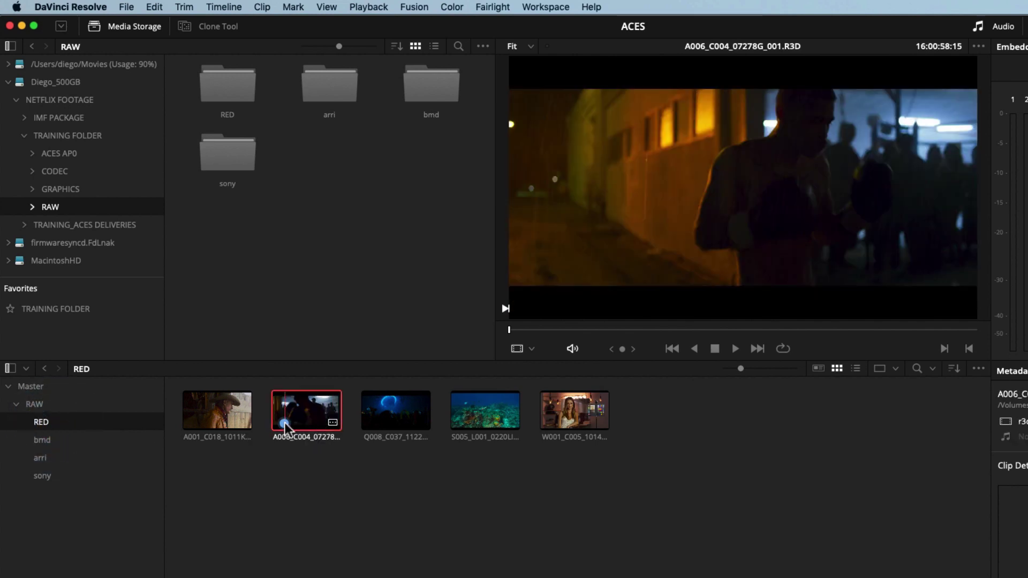
pyautogui.click(396, 427)
pyautogui.click(488, 416)
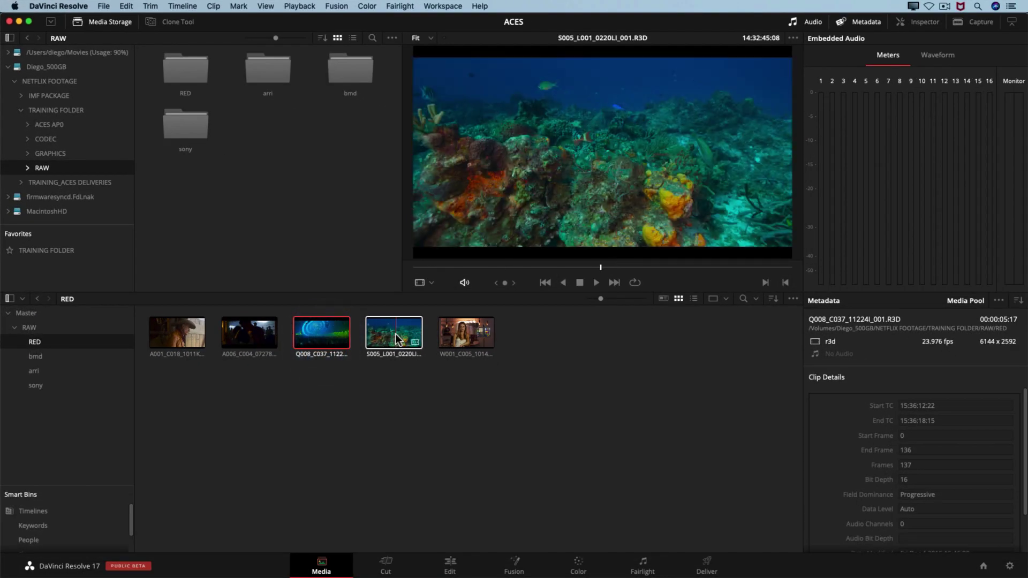
pyautogui.click(462, 334)
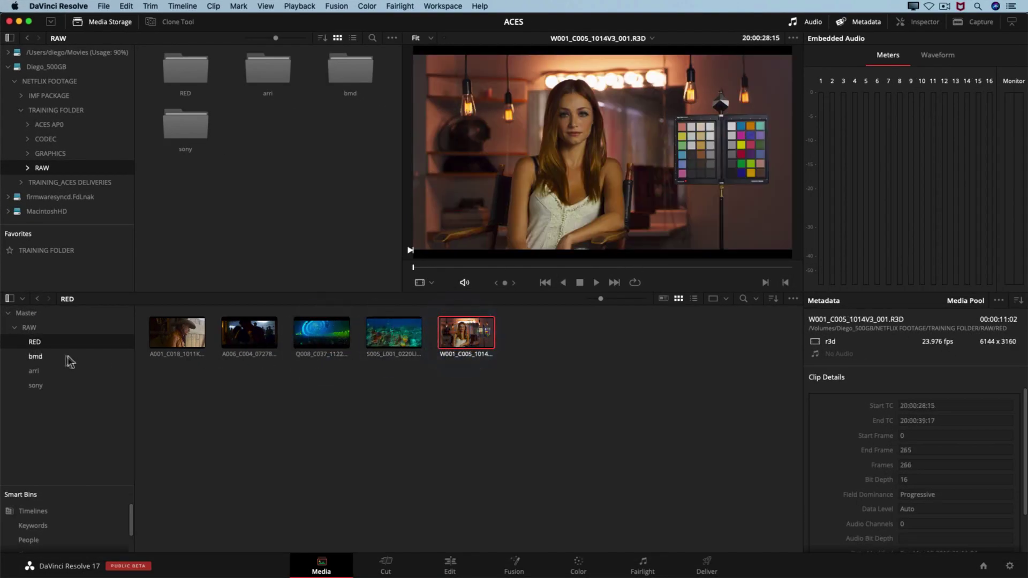
# Step: Preview the machine shop and sheep clips in the arri bin and the first two clips in the bmd bin
pyautogui.click(37, 371)
pyautogui.click(176, 340)
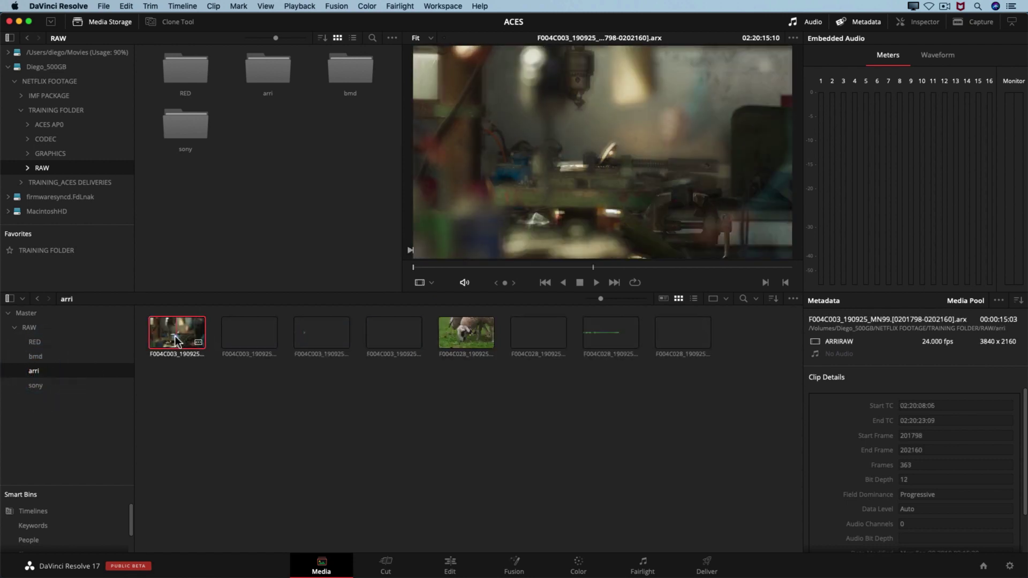
pyautogui.click(477, 333)
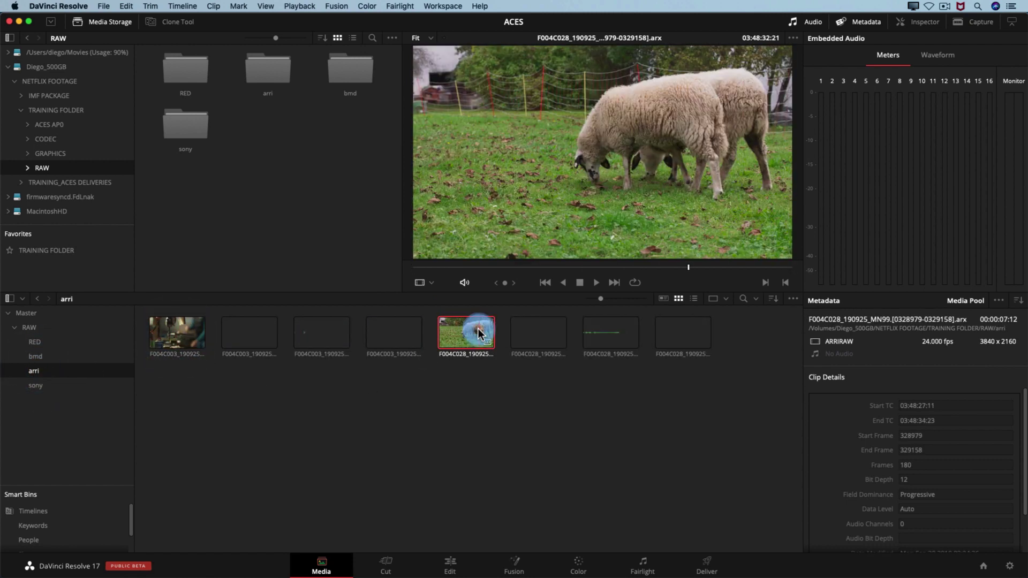
pyautogui.click(34, 356)
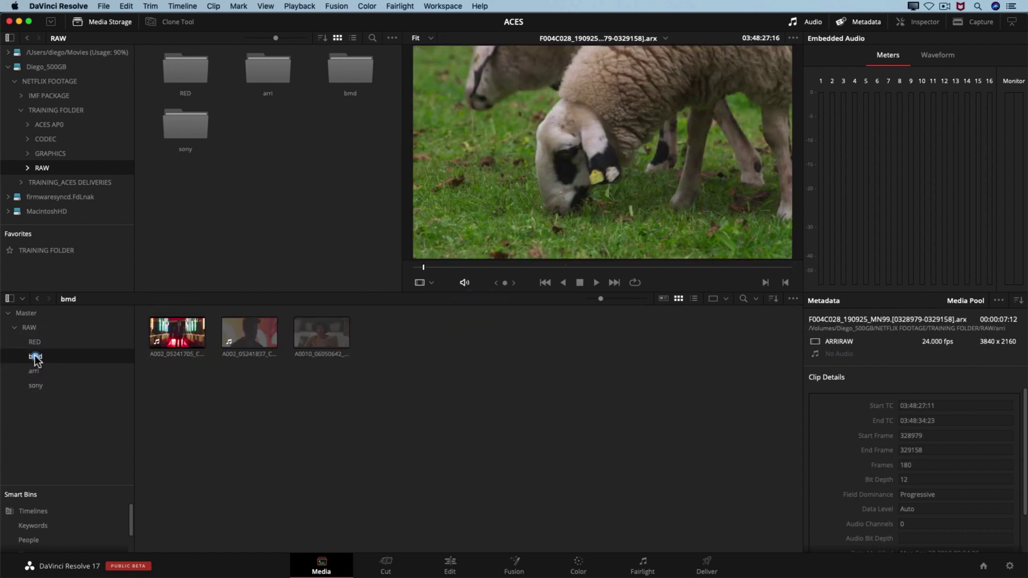
pyautogui.click(184, 332)
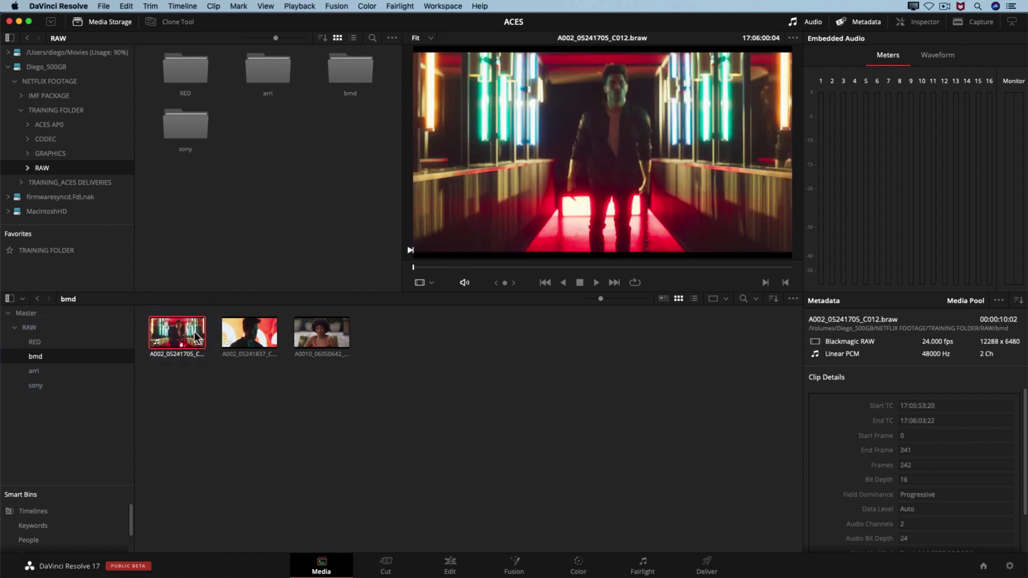
pyautogui.click(242, 335)
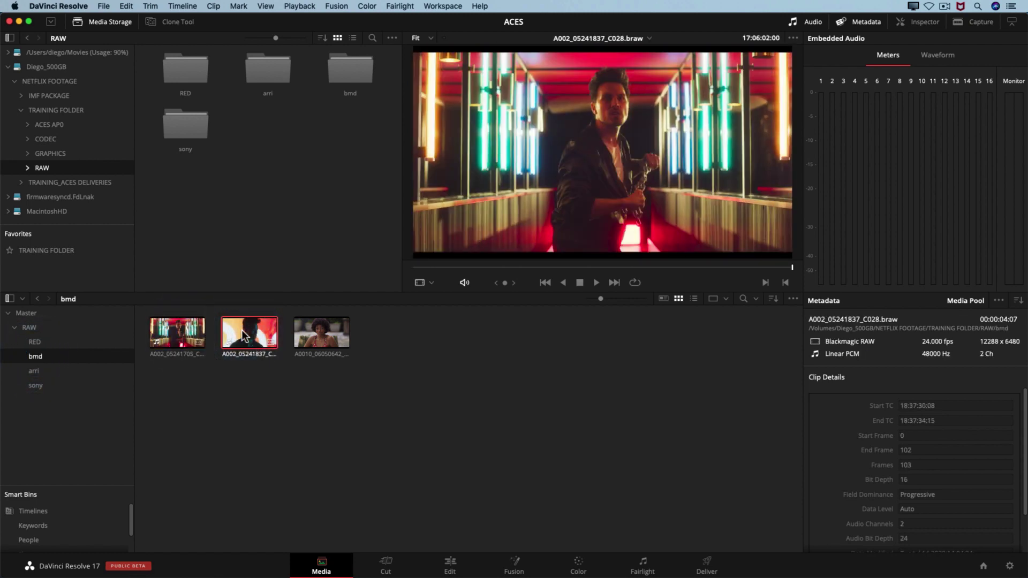
# Step: Return to the RAW footage's RED bin and check the clip options for W001_C005_1014V3_001.R3D
pyautogui.click(36, 341)
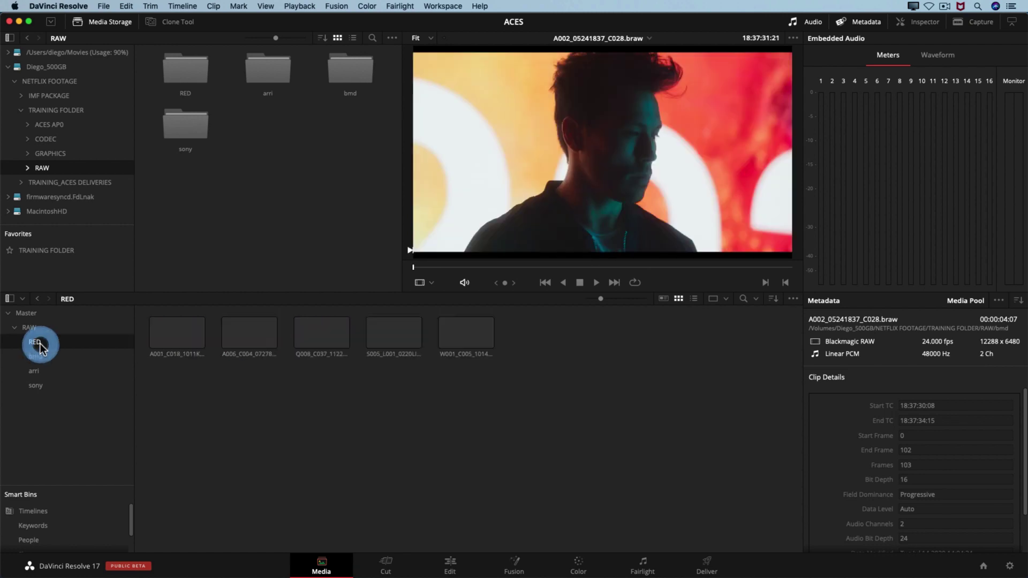
pyautogui.click(454, 336)
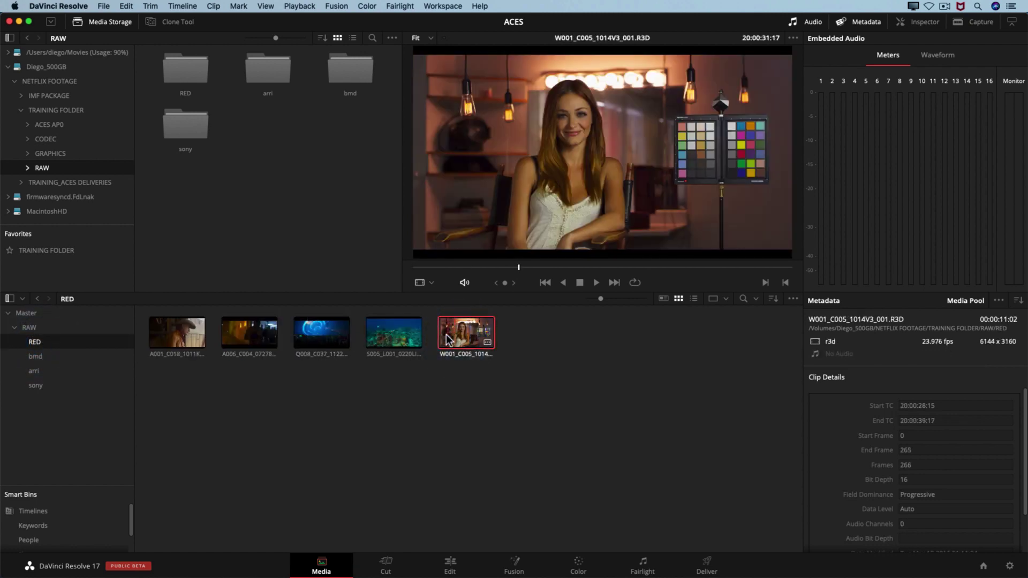
pyautogui.click(397, 343)
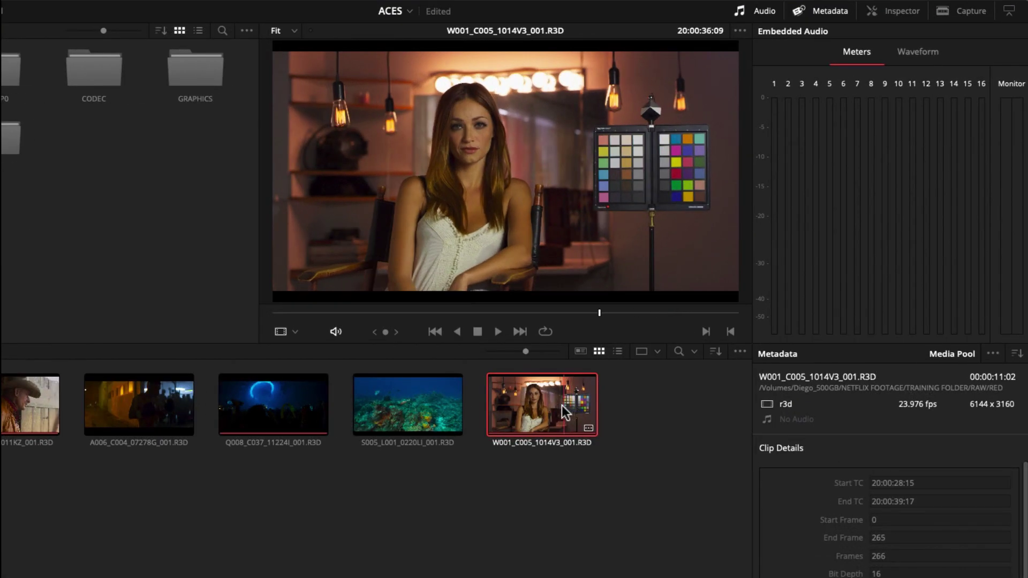
pyautogui.rightClick(561, 406)
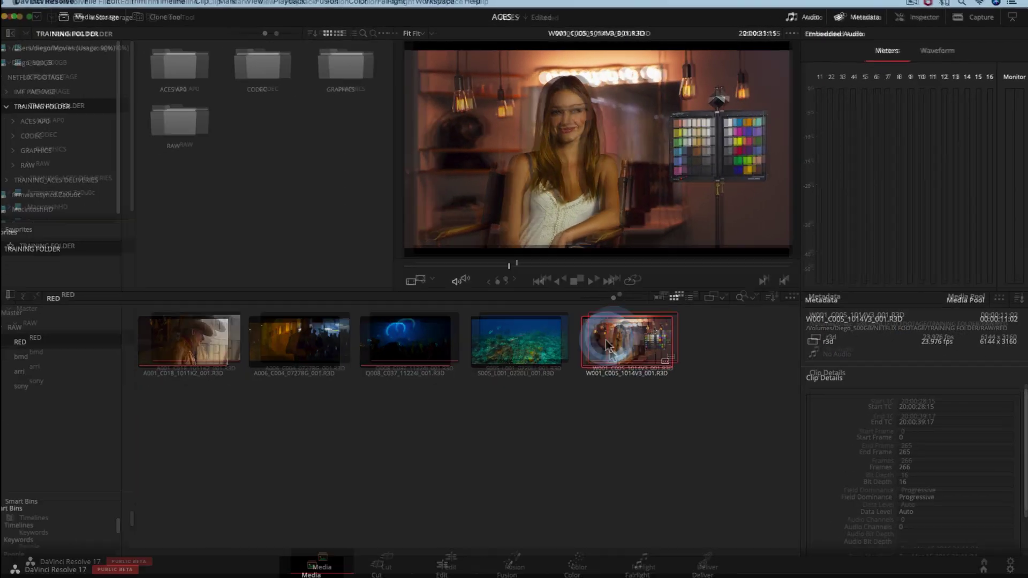
# Step: Set the Sony X-OCN clip's Camera Raw decoding to Clip, and try to change its color space and gamma
pyautogui.click(578, 563)
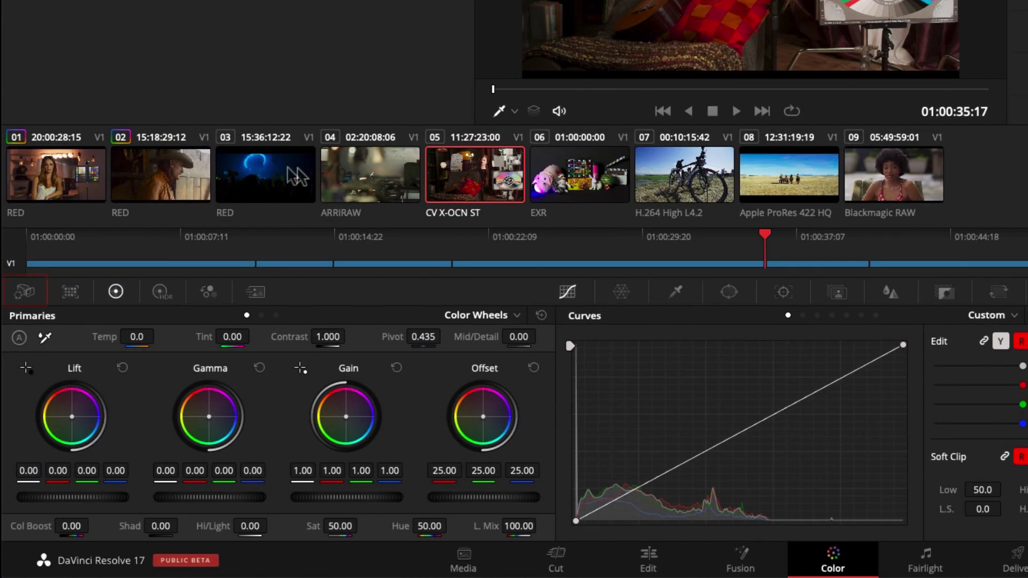
pyautogui.click(24, 292)
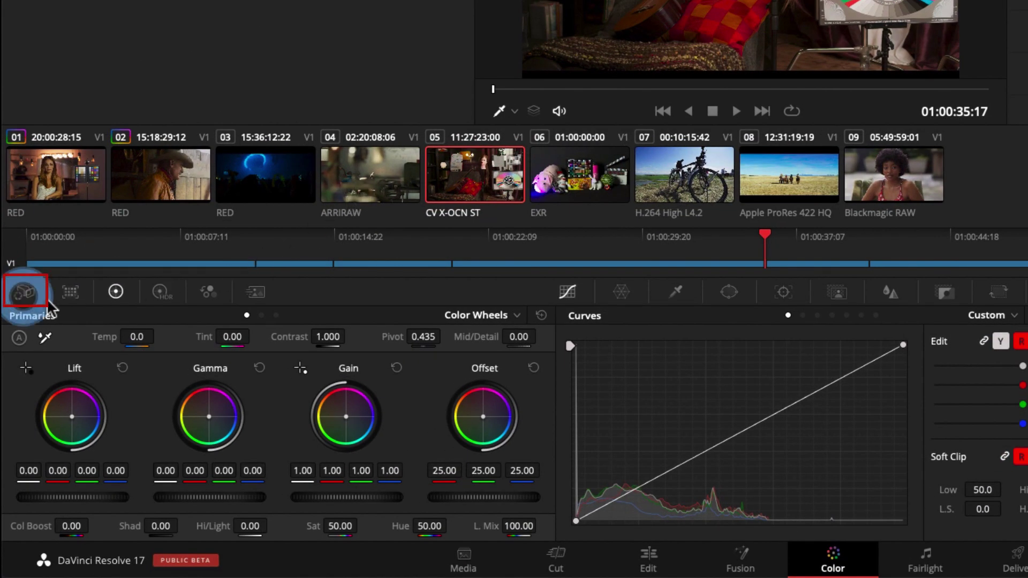
pyautogui.click(136, 354)
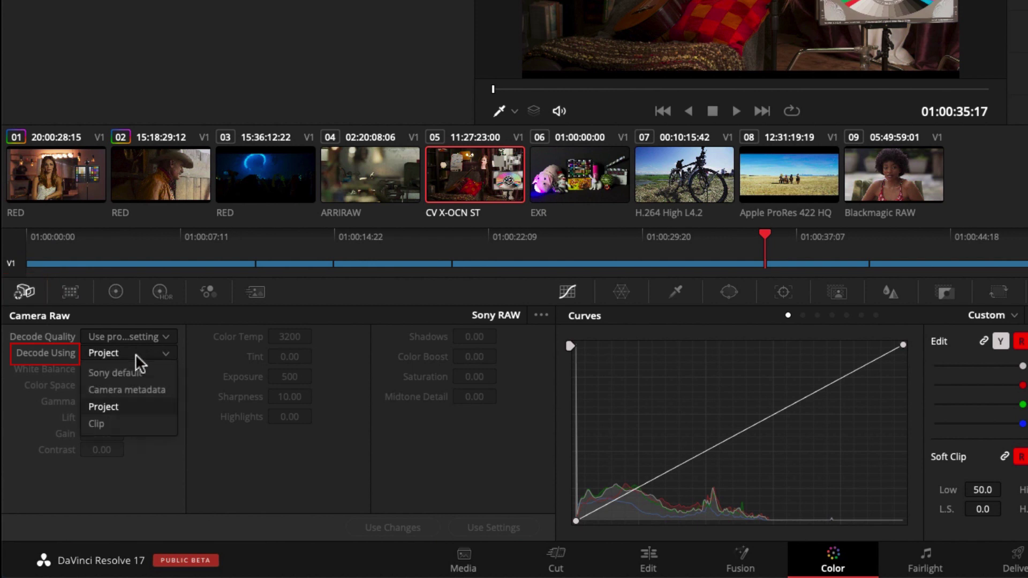
pyautogui.click(127, 420)
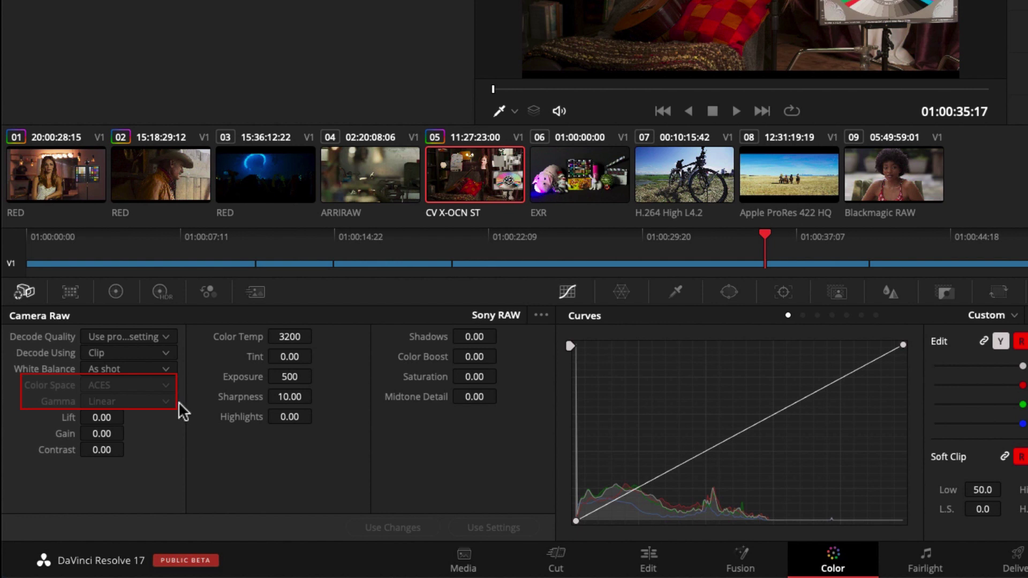
pyautogui.click(163, 397)
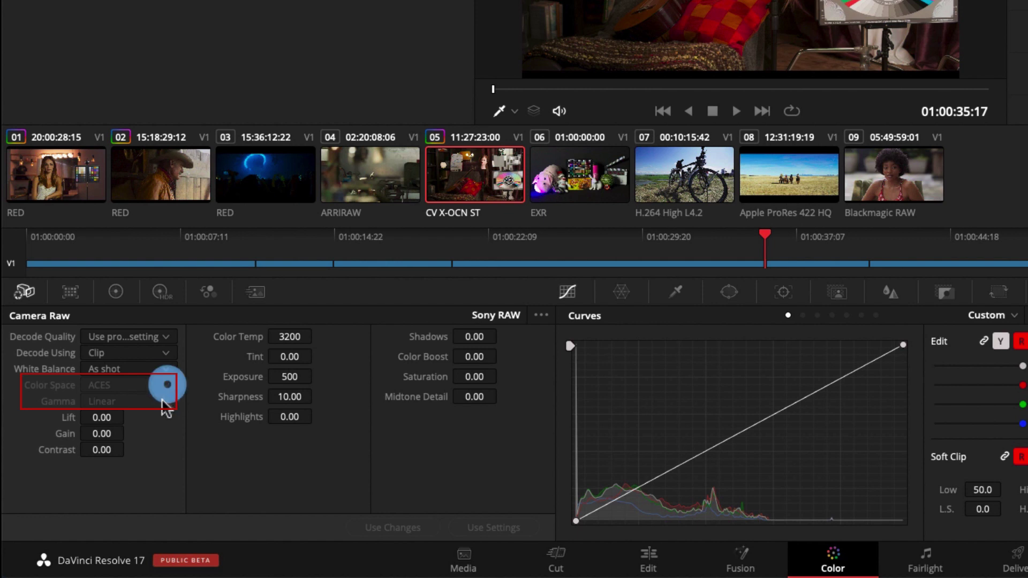
pyautogui.click(165, 399)
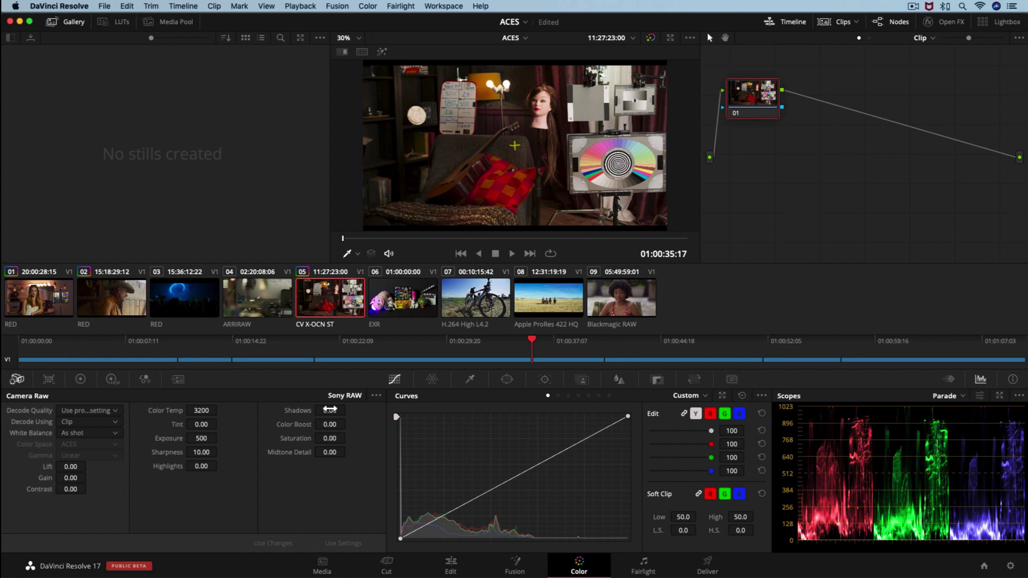
# Step: Import the CODEC folder with its subfolders from media storage into the media pool below the RAW bins
pyautogui.click(321, 563)
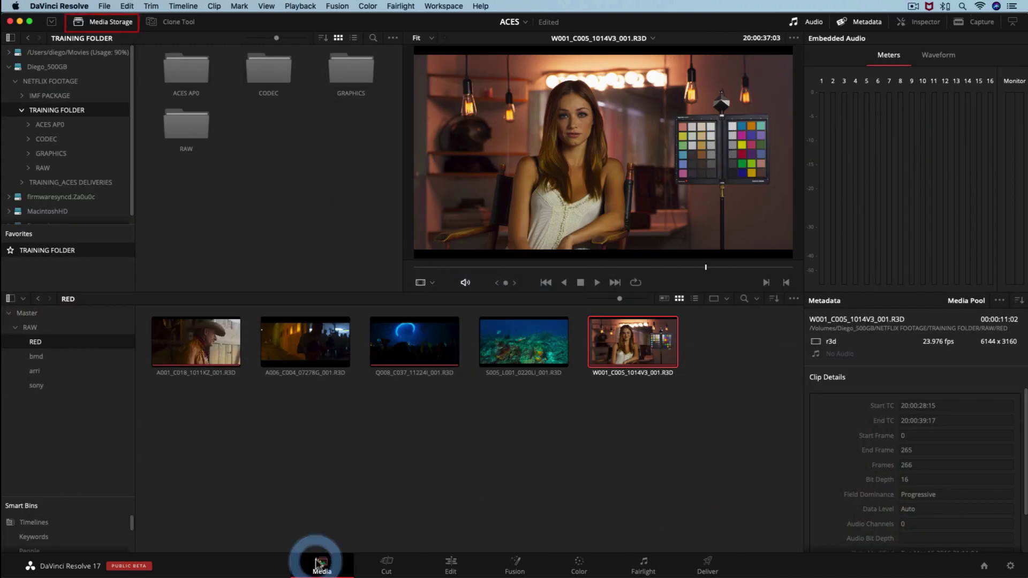
pyautogui.click(47, 139)
pyautogui.moveTo(50, 140); pyautogui.dragTo(48, 429)
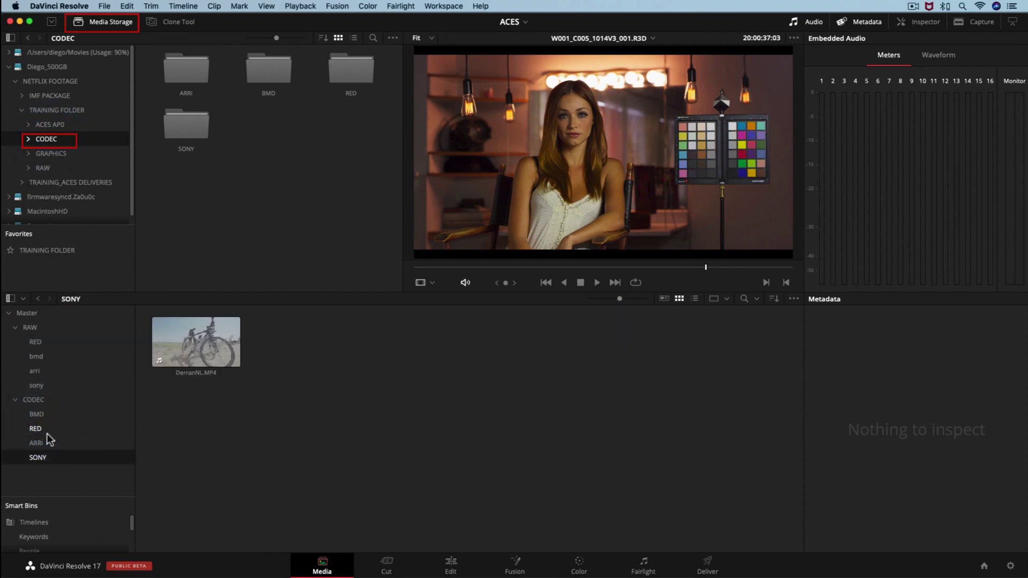
# Step: Preview the footage in the SONY, ARRI and RED bins of the CODEC folder
pyautogui.click(208, 349)
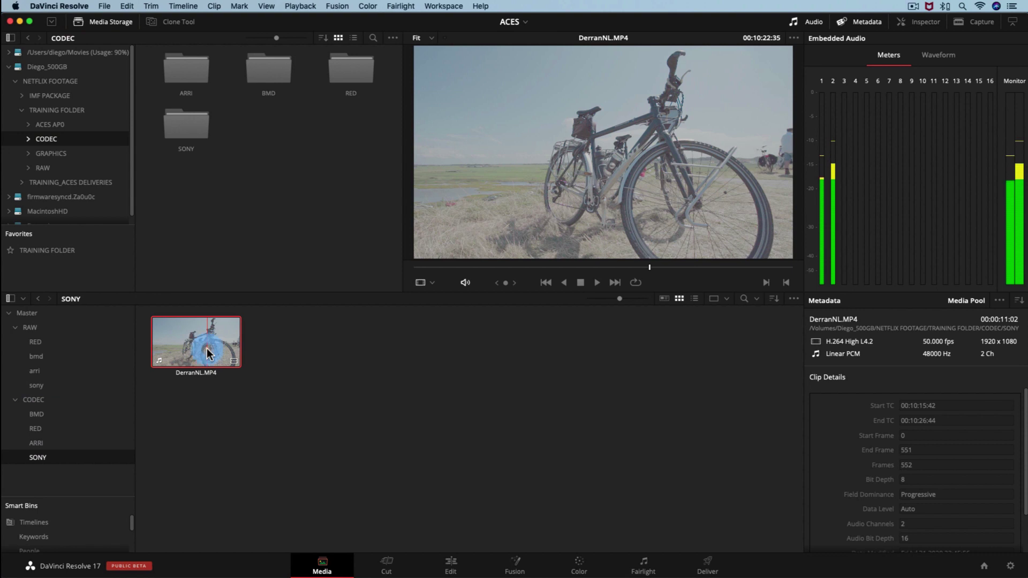
pyautogui.click(70, 445)
pyautogui.click(198, 339)
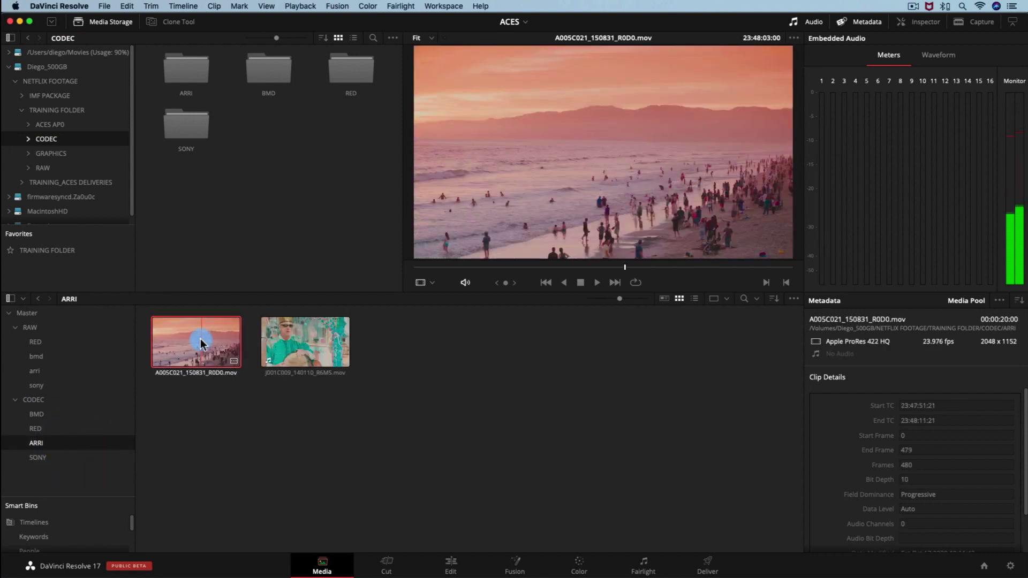
pyautogui.moveTo(278, 334); pyautogui.dragTo(43, 431)
pyautogui.click(181, 352)
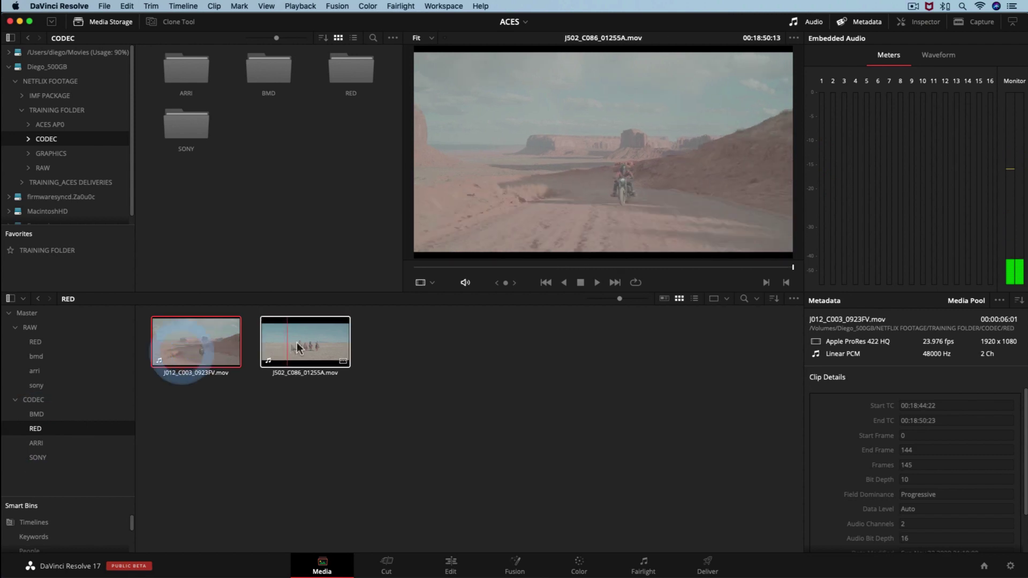
pyautogui.click(297, 342)
# Step: Preview the clips in the CODEC folder's BMD bin, finishing on A003_07091003_C003.mov
pyautogui.click(60, 416)
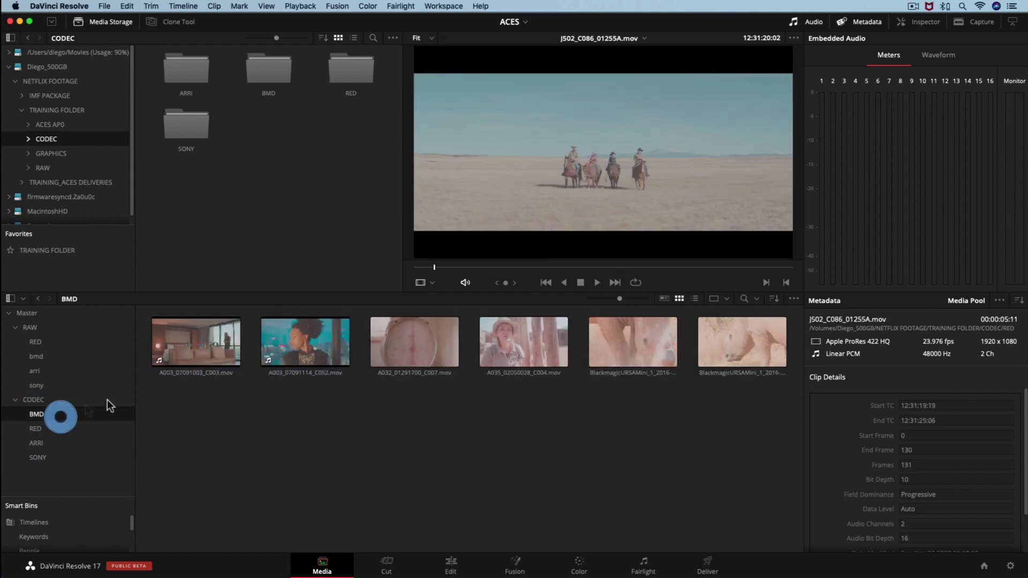
pyautogui.click(187, 351)
pyautogui.click(335, 343)
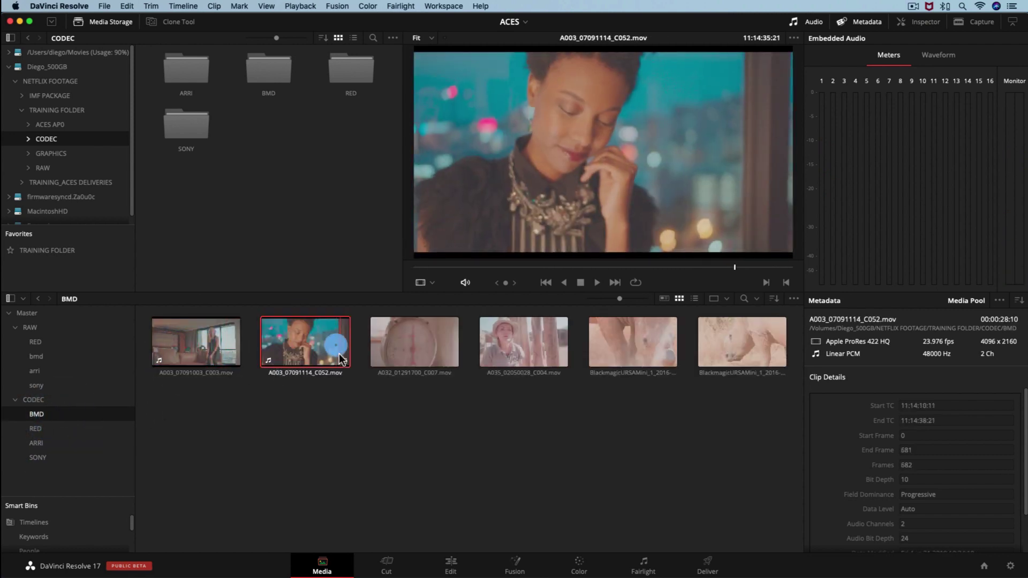
pyautogui.click(410, 338)
pyautogui.click(511, 343)
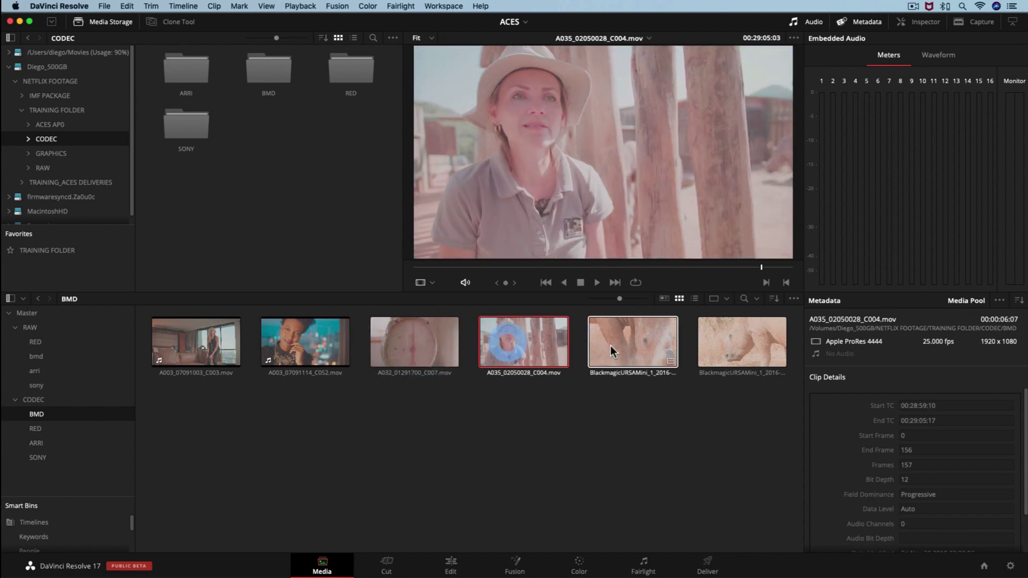
pyautogui.click(614, 347)
pyautogui.click(723, 340)
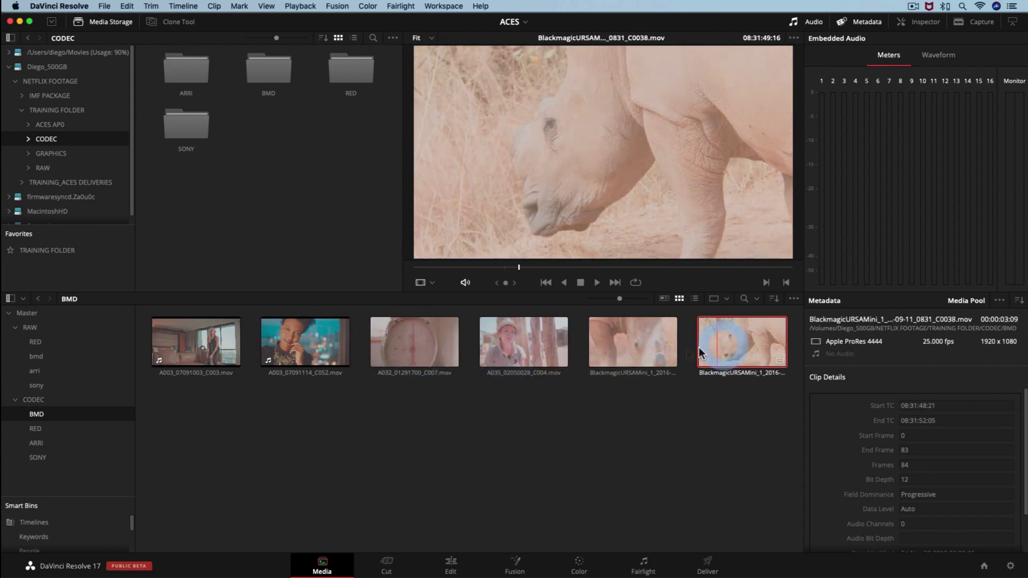
pyautogui.click(436, 340)
pyautogui.click(188, 345)
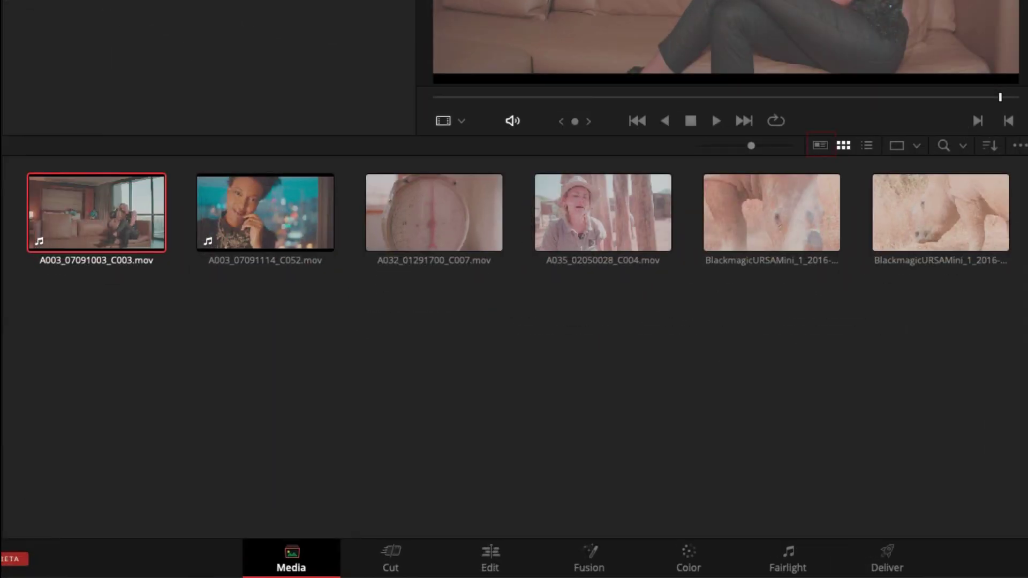
# Step: Switch the media pool to metadata view and check which metadata groups are available for A003_07091003_C003.mov
pyautogui.click(819, 147)
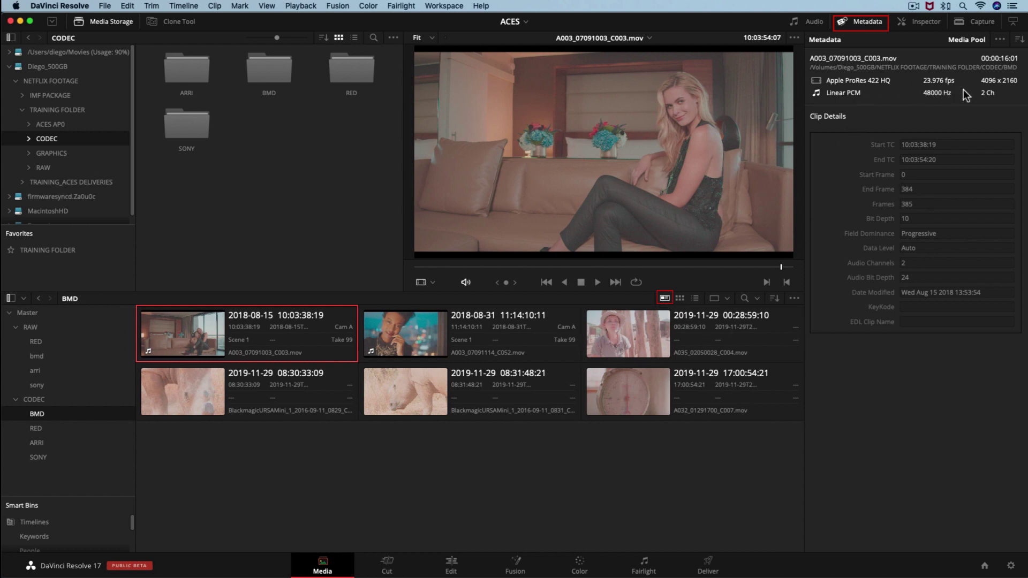
pyautogui.click(999, 40)
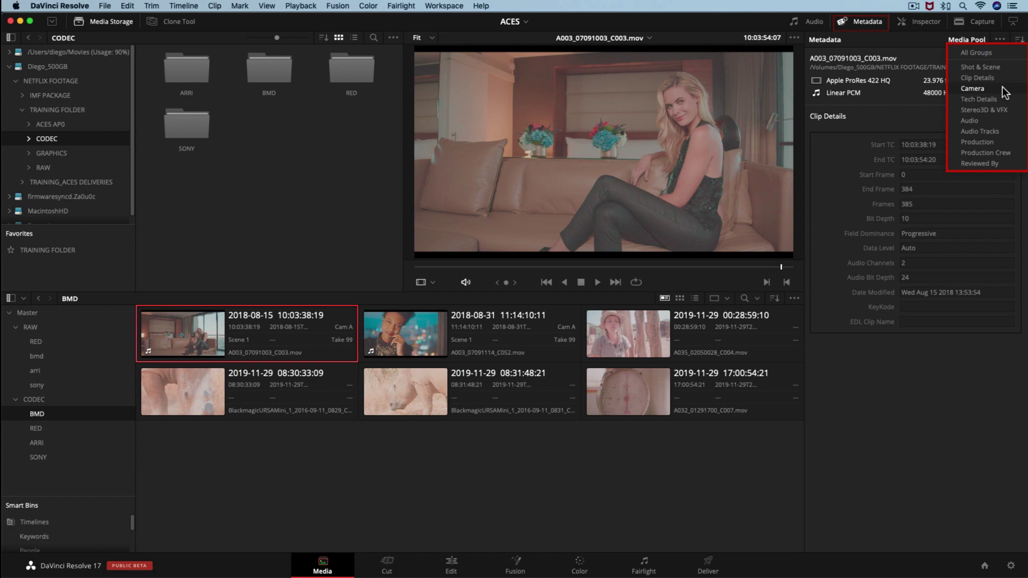
pyautogui.click(1020, 42)
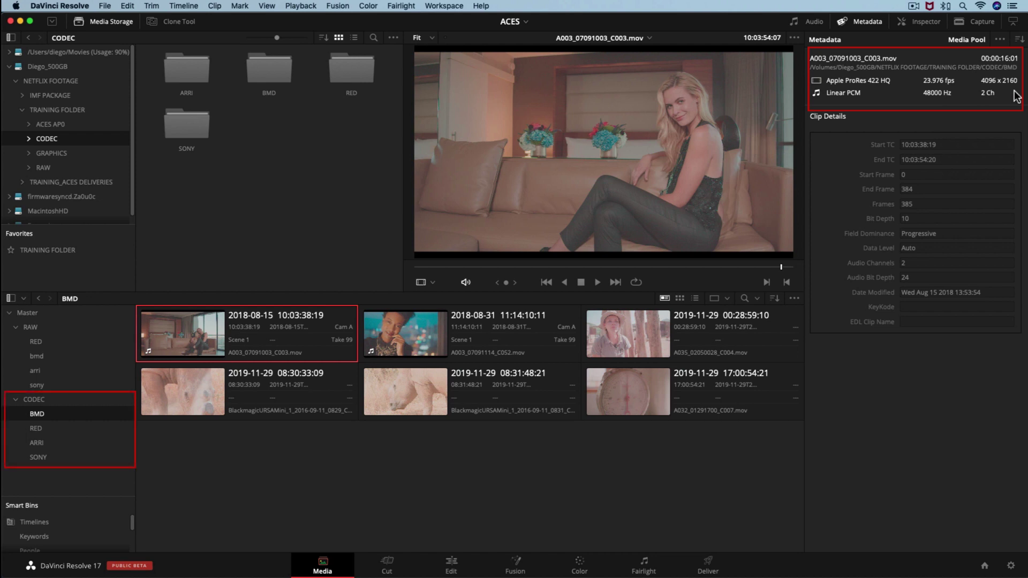
# Step: Examine the codec metadata of the clips in the CODEC folder's ARRI and RED bins
pyautogui.click(33, 442)
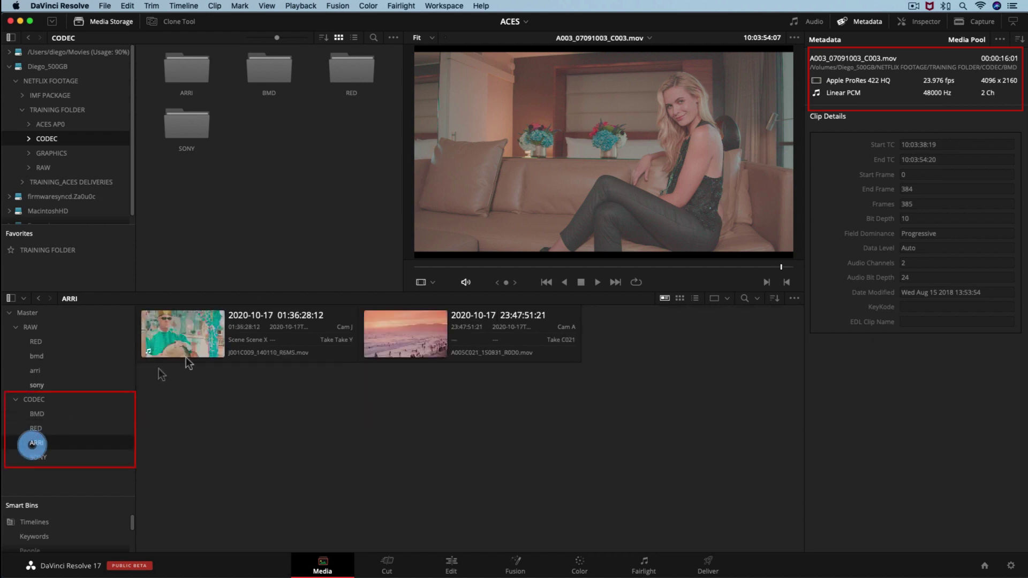
pyautogui.click(266, 336)
pyautogui.click(484, 332)
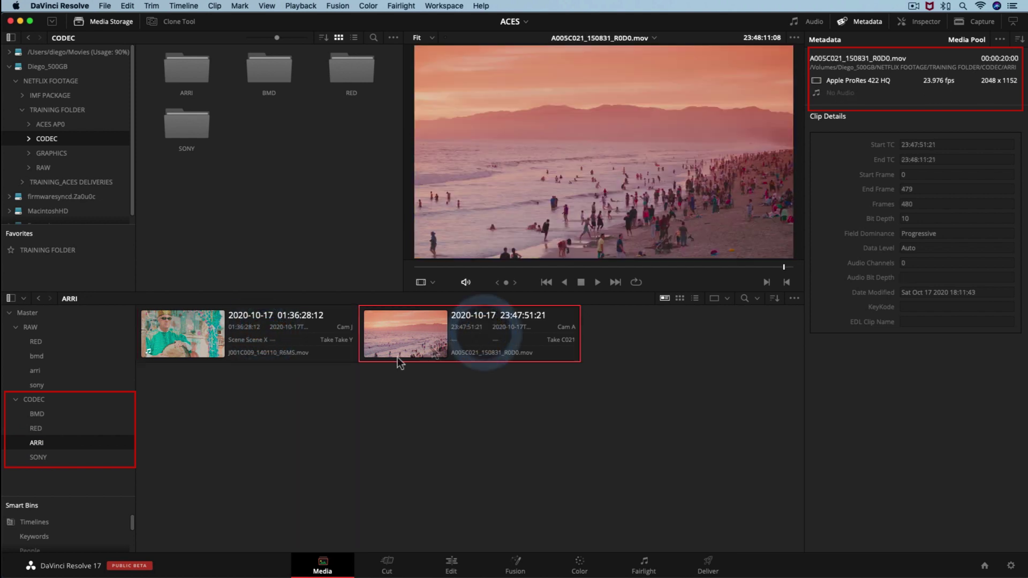
pyautogui.click(68, 428)
pyautogui.click(220, 333)
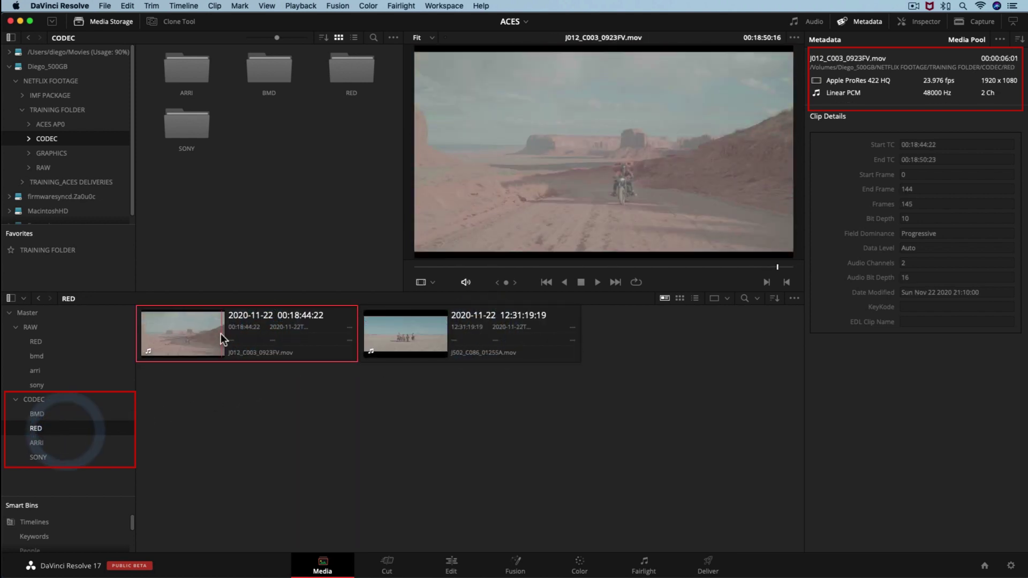
pyautogui.click(464, 336)
# Step: Examine the metadata of clips in the CODEC folder's BMD bin and of J001C009_140110_R6MS.mov in its ARRI bin
pyautogui.click(54, 415)
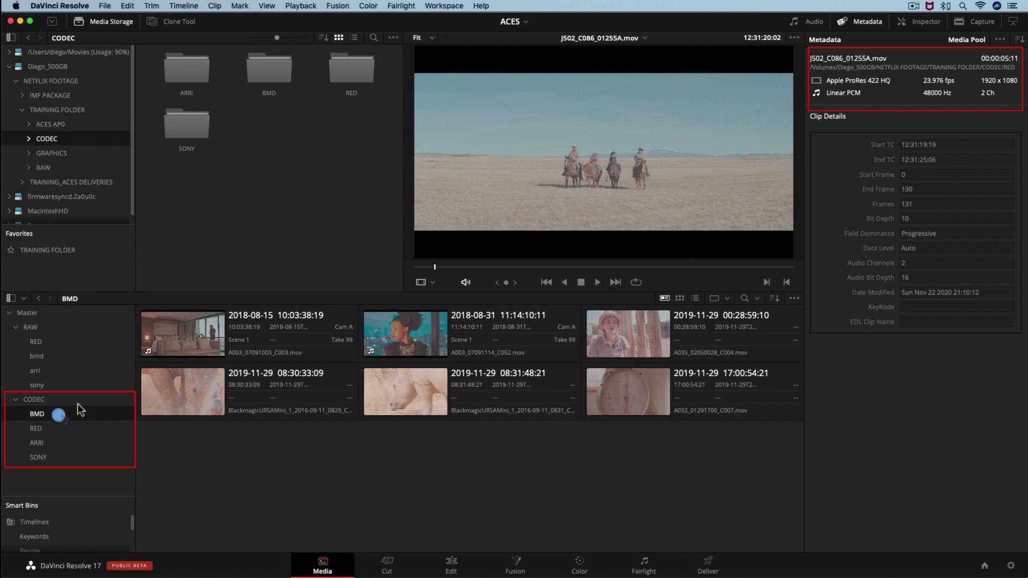
pyautogui.click(204, 386)
pyautogui.click(470, 396)
pyautogui.click(498, 343)
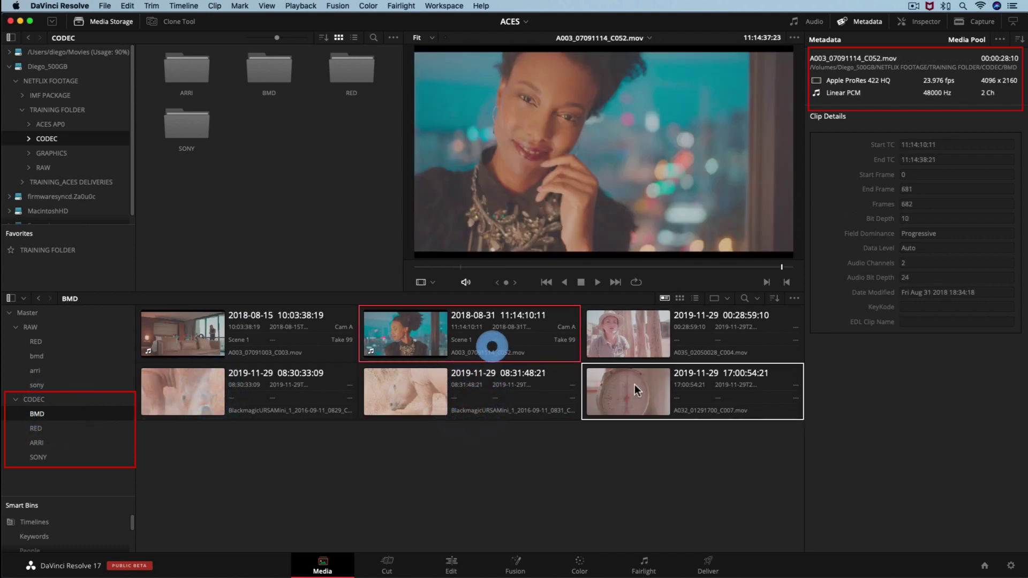
pyautogui.click(637, 390)
pyautogui.click(44, 443)
pyautogui.click(224, 349)
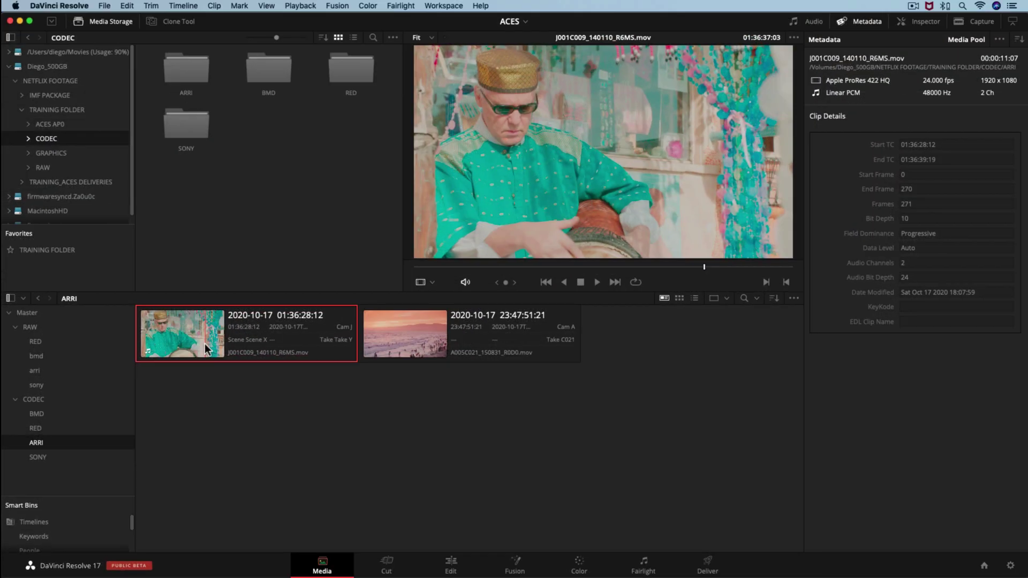
# Step: Review the project-wide ACES Input Device Transform options in the color management settings without changing them
pyautogui.click(1011, 566)
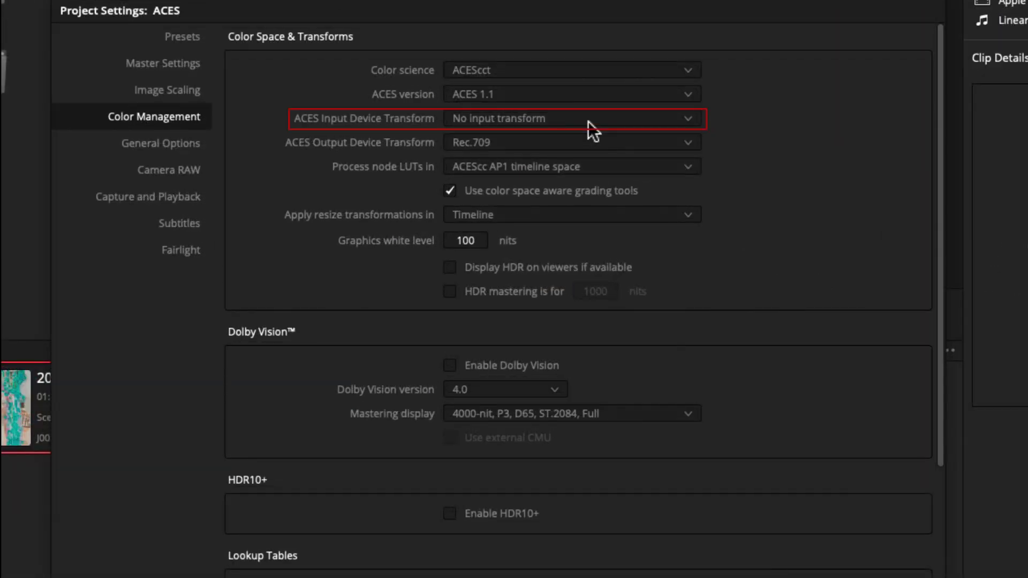
pyautogui.click(588, 120)
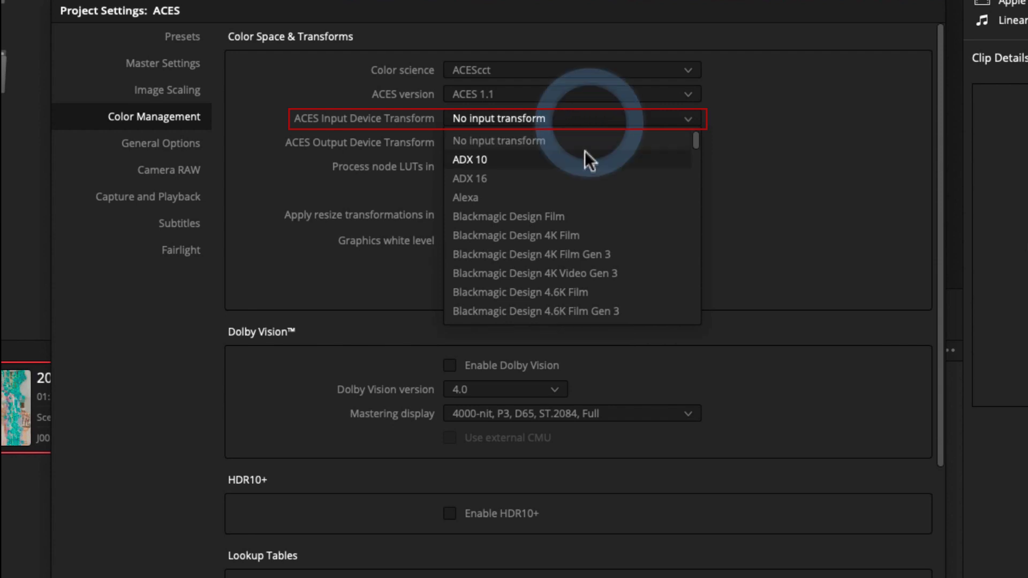
pyautogui.scroll(-10, 569, 297)
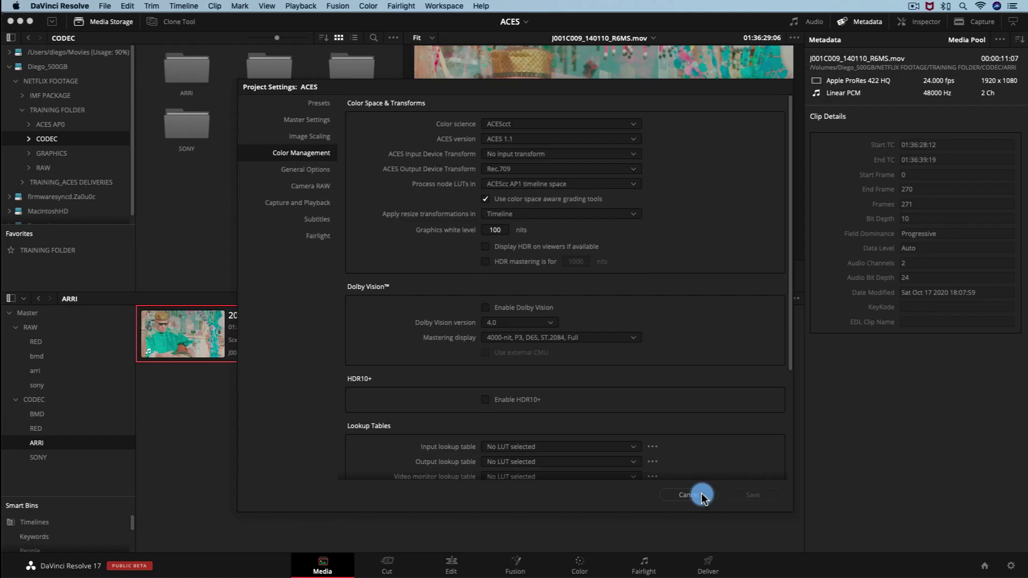
pyautogui.click(735, 571)
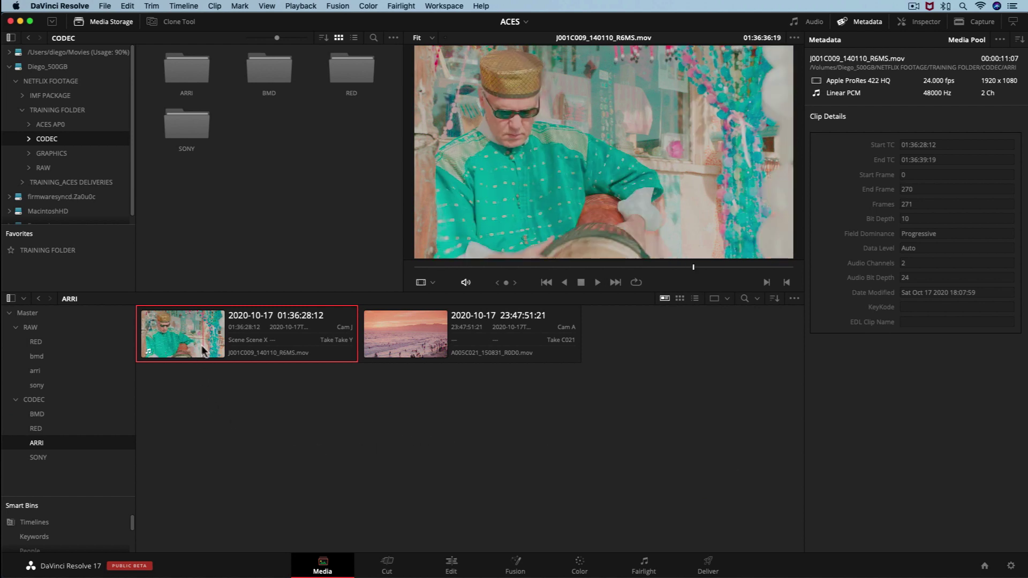
# Step: Set the ACES Input Transform of the ARRI clip J001C009_140110_R6MS.mov to Alexa
pyautogui.rightClick(193, 351)
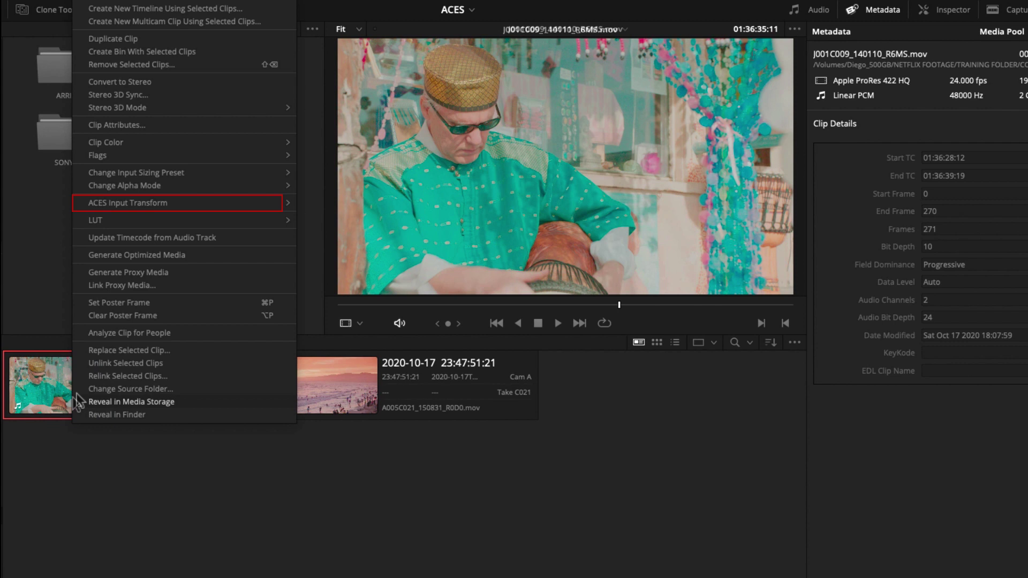
pyautogui.moveTo(244, 209)
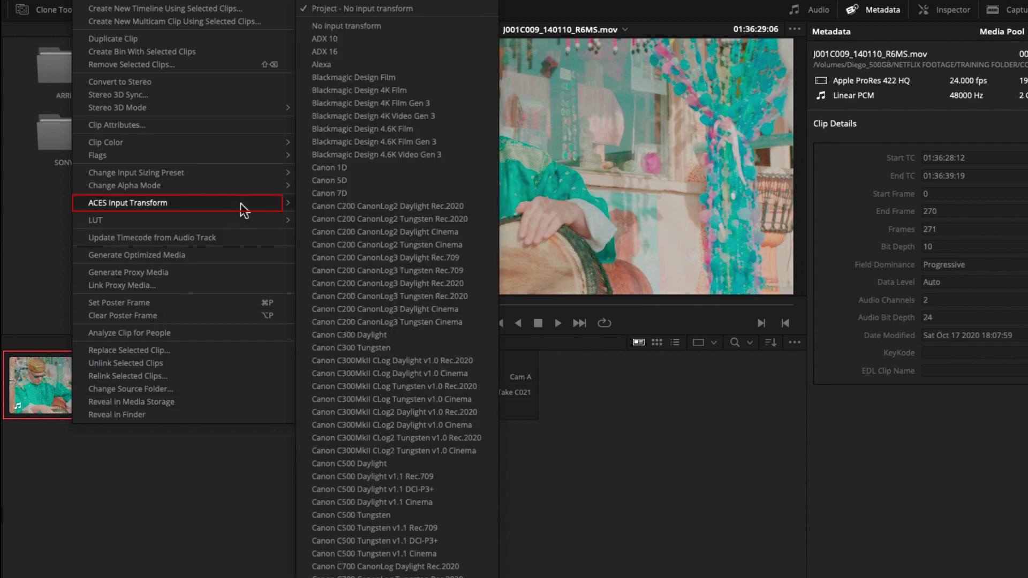
pyautogui.click(376, 62)
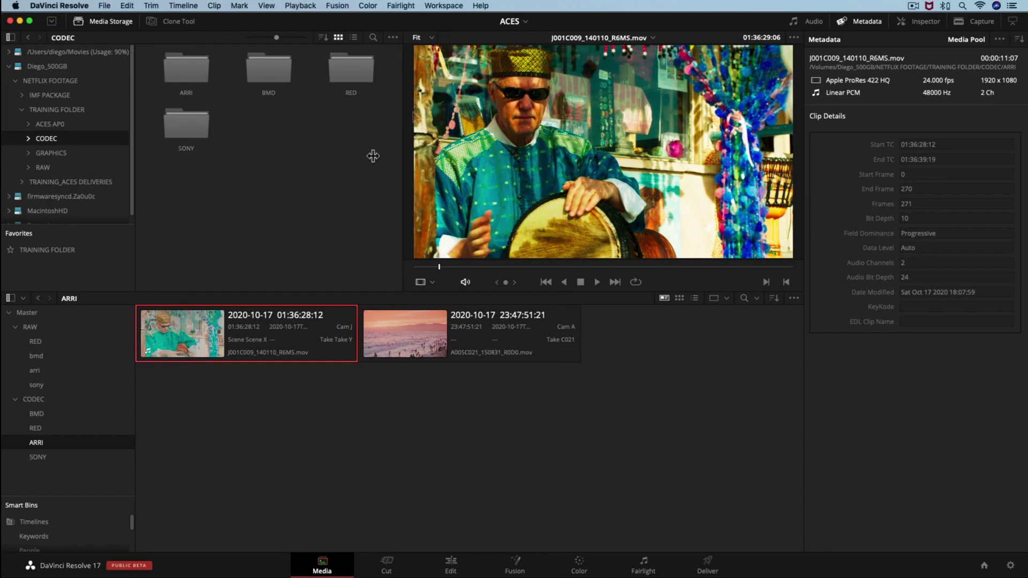
# Step: Apply the Blackmagic Design 4.6K Film Gen 3 ACES Input Transform to all clips in the CODEC folder's BMD bin
pyautogui.click(37, 413)
pyautogui.click(209, 346)
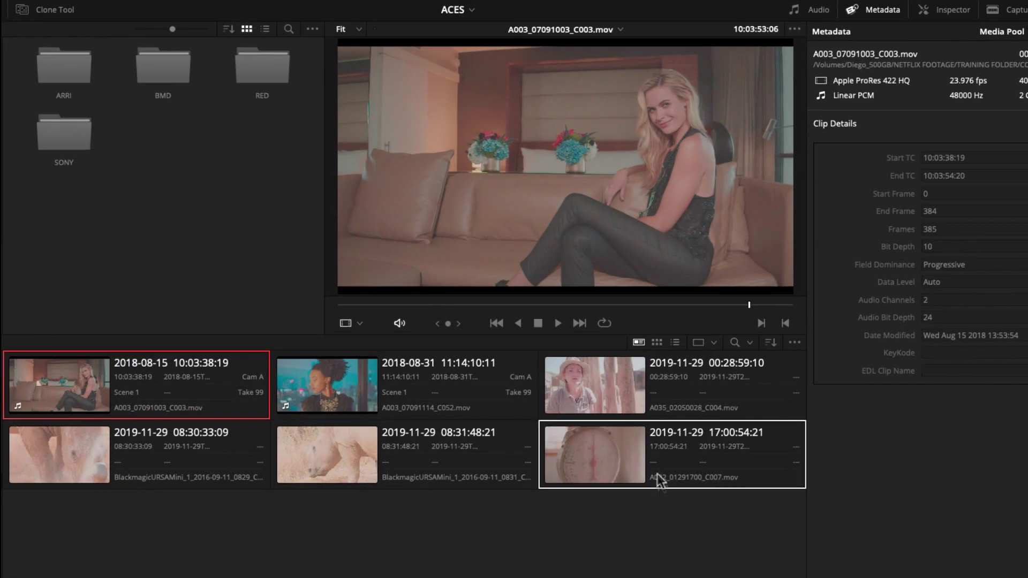
pyautogui.keyDown('shift'); pyautogui.click(681, 401); pyautogui.keyUp('shift')
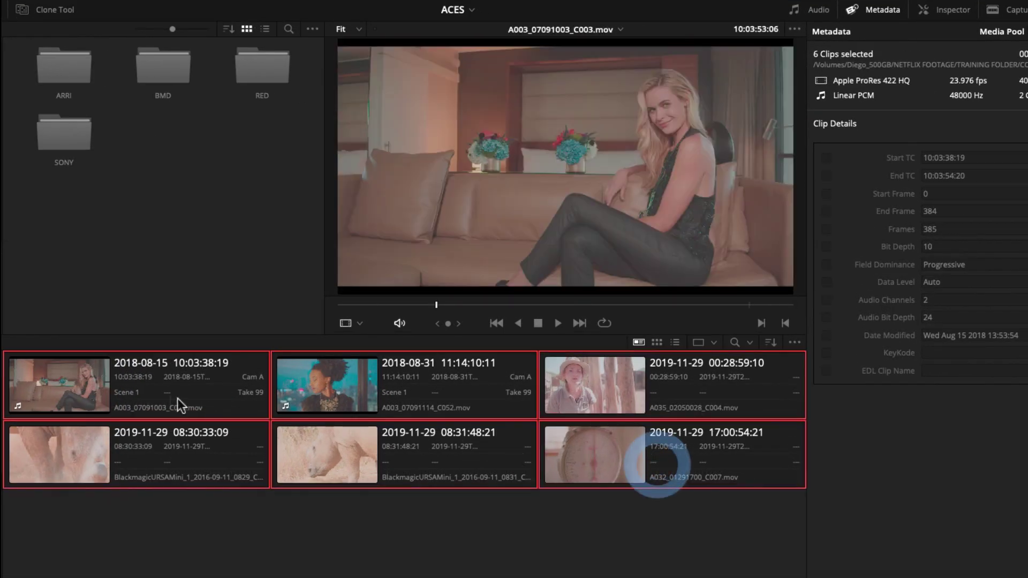
pyautogui.rightClick(104, 396)
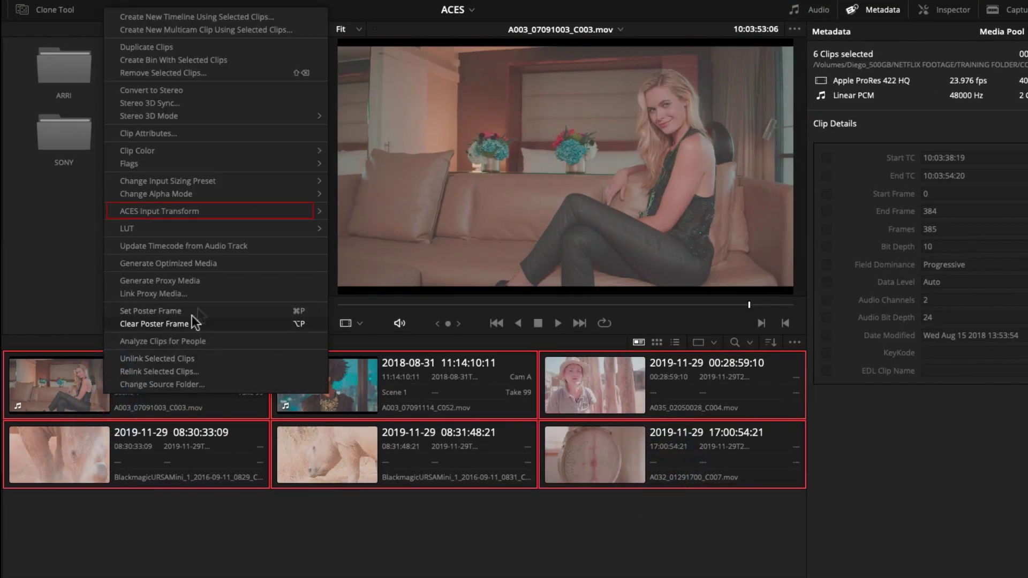
pyautogui.moveTo(275, 216)
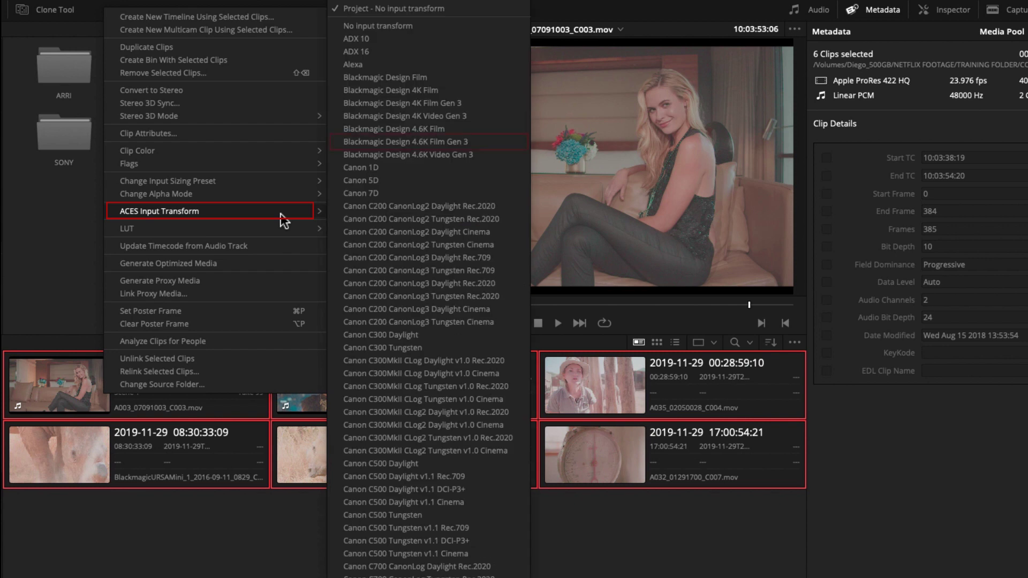
pyautogui.click(473, 142)
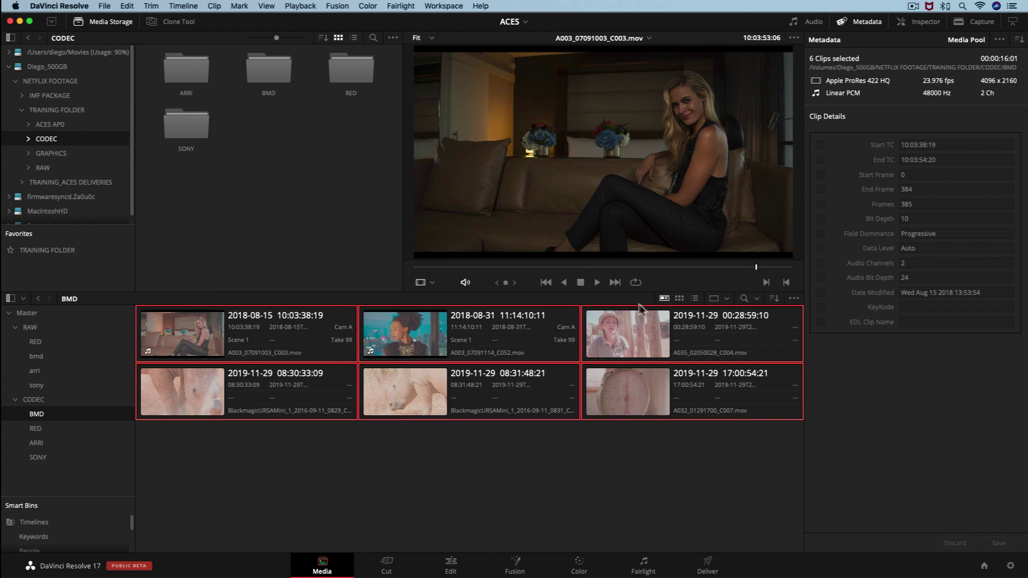
# Step: Show the BMD bin as a list and sort its clips by video codec in descending order
pyautogui.click(696, 300)
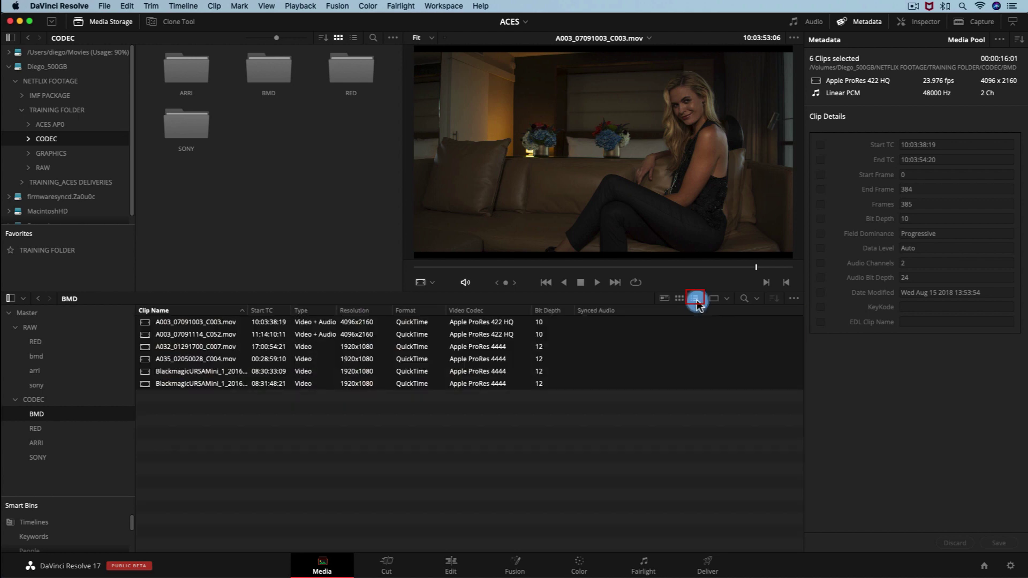
pyautogui.click(483, 310)
pyautogui.click(483, 310)
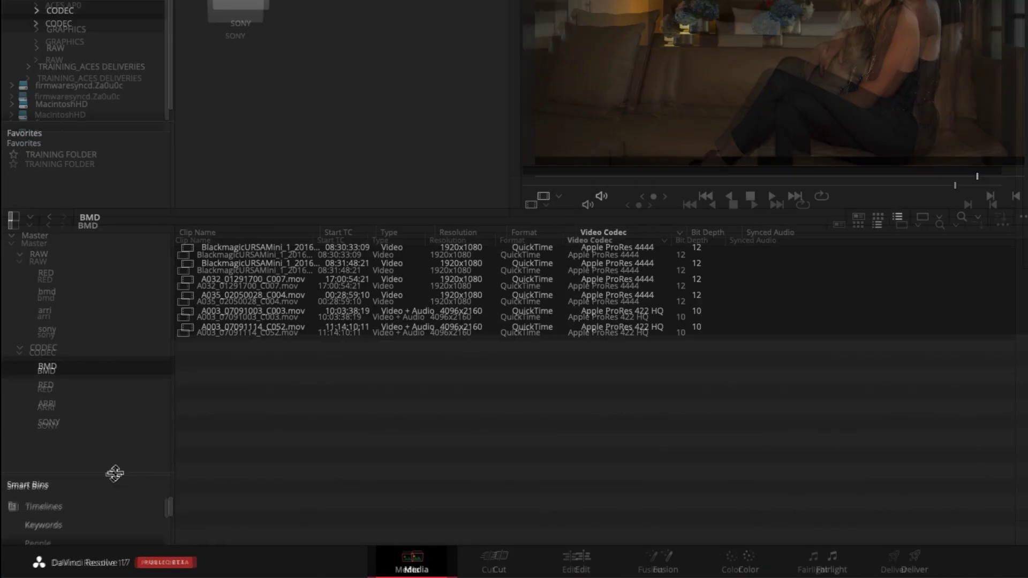
# Step: Enlarge the Smart Bins area, view the Prores422 smart bin's clips, and open its filter rules
pyautogui.moveTo(114, 474); pyautogui.dragTo(118, 382)
pyautogui.click(48, 496)
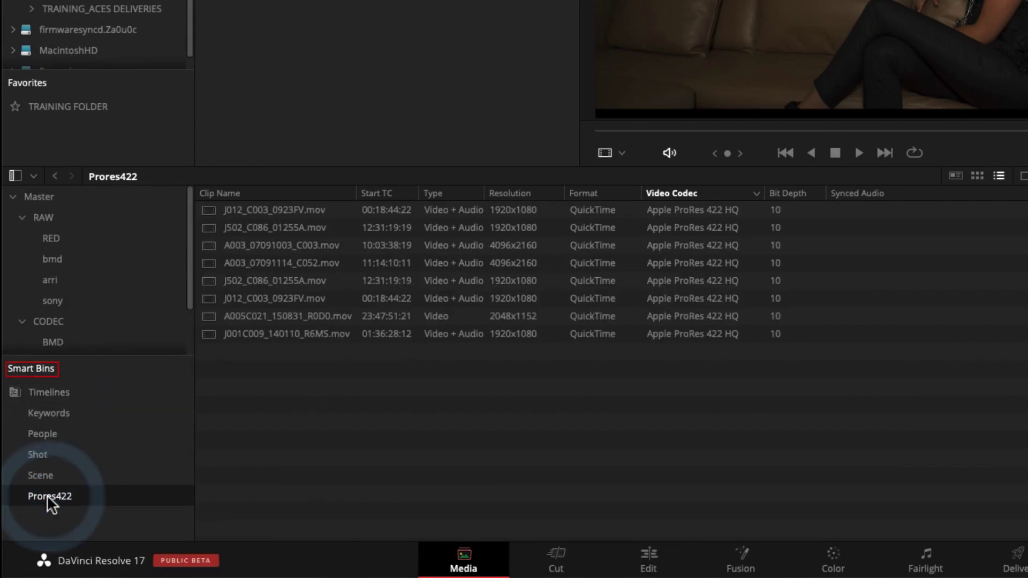
pyautogui.rightClick(47, 496)
pyautogui.click(79, 399)
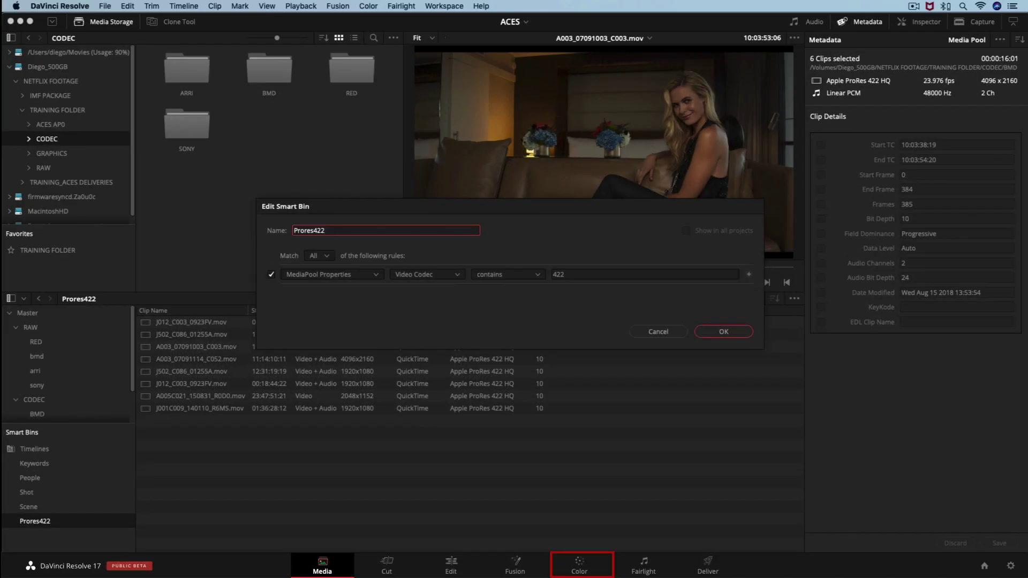
# Step: Switch to the Color page and cycle the timeline thumbnail labels between clip name and codec
pyautogui.click(580, 567)
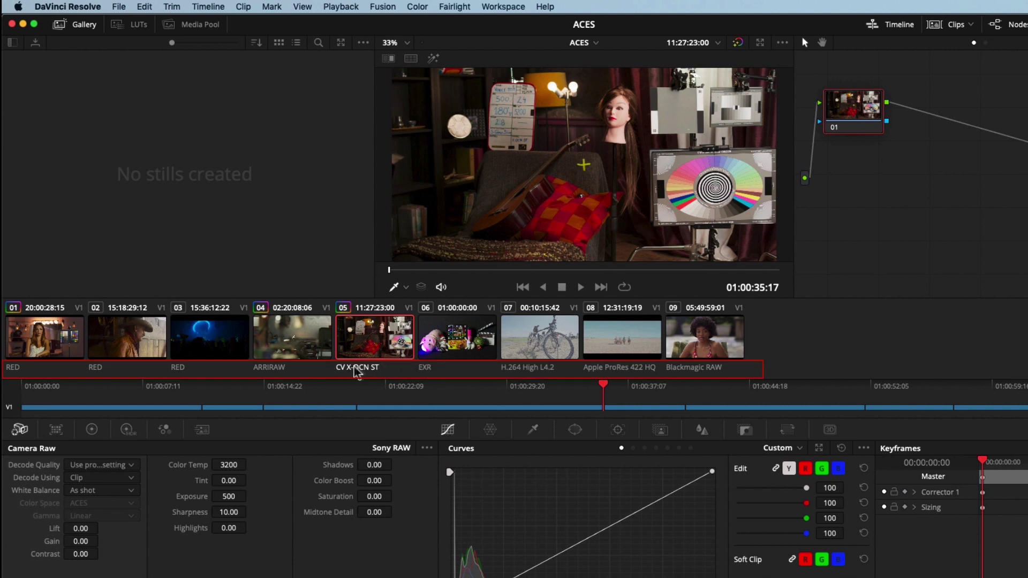
pyautogui.click(369, 369)
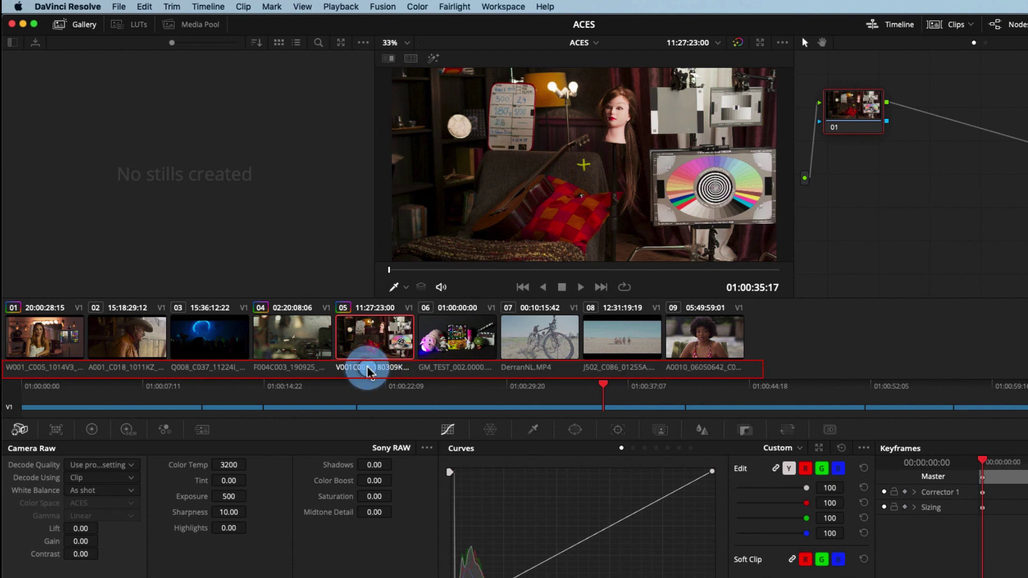
pyautogui.click(369, 368)
pyautogui.click(370, 368)
pyautogui.click(368, 368)
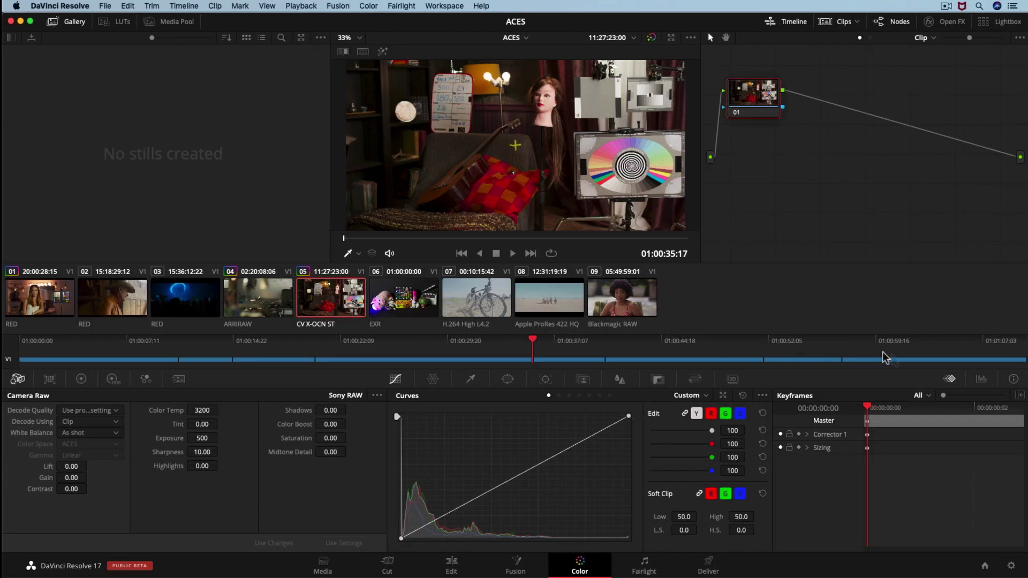
# Step: Show the clip information and apply the Sony SLog3 SGamut3 ACES Input Transform to the H.264 bicycle clip
pyautogui.click(1013, 379)
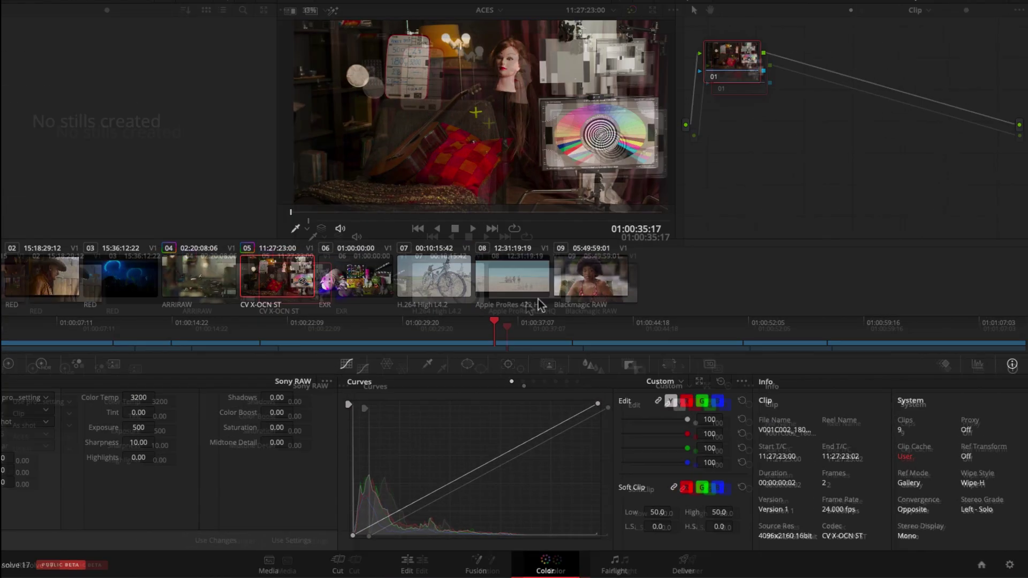
pyautogui.click(264, 190)
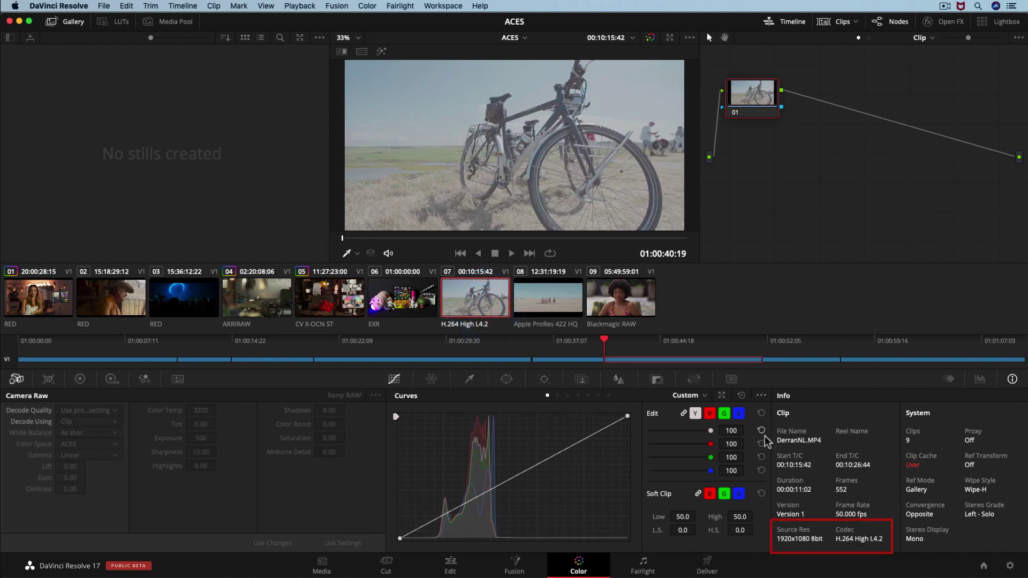
pyautogui.rightClick(480, 302)
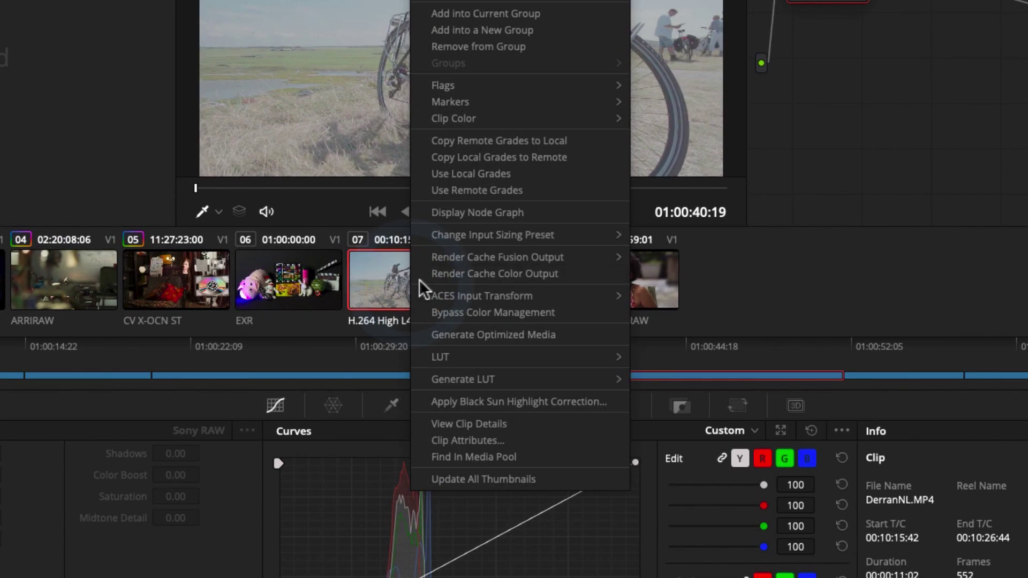
pyautogui.moveTo(497, 303)
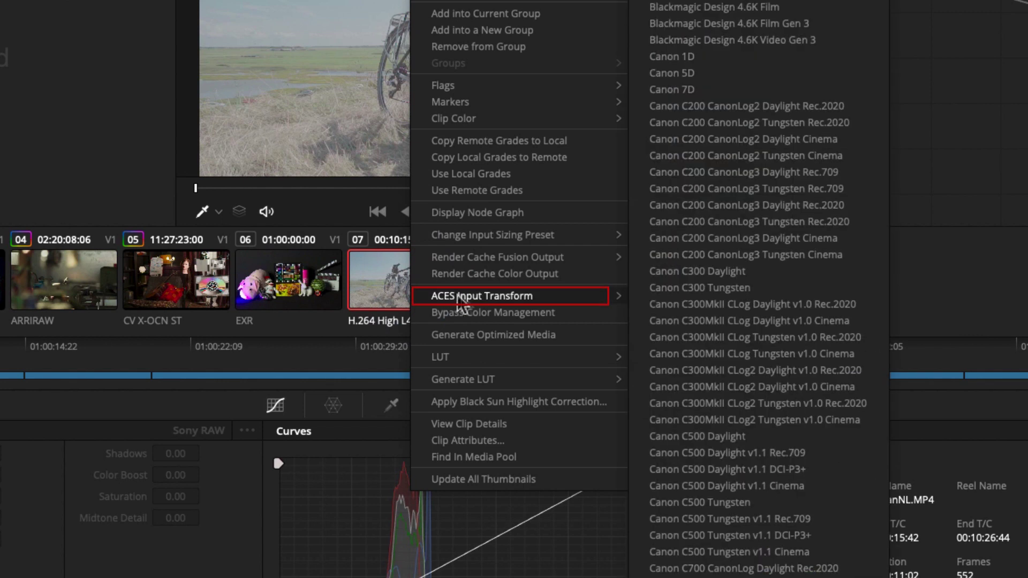
pyautogui.scroll(-3, 764, 344)
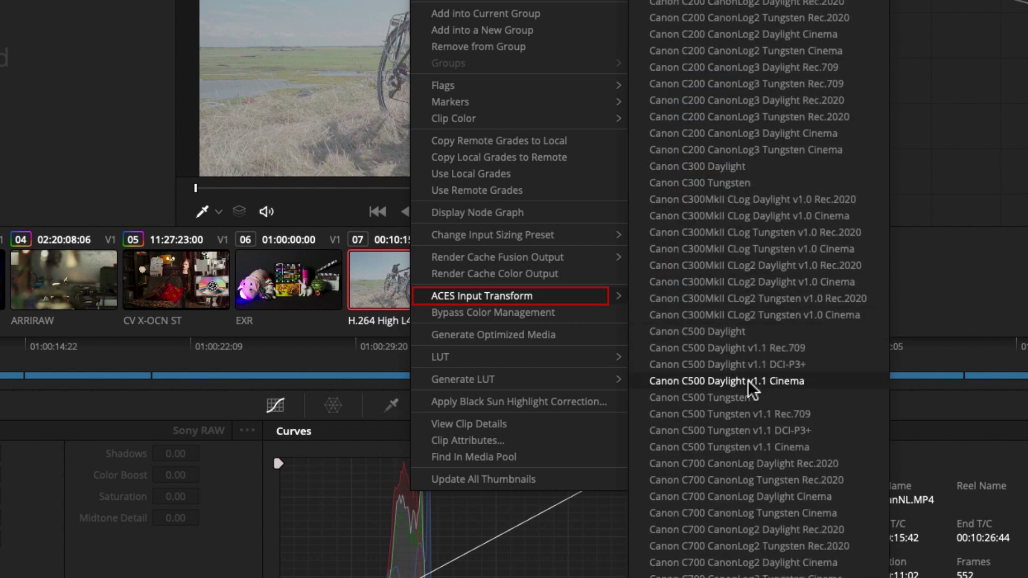
pyautogui.scroll(-10, 748, 381)
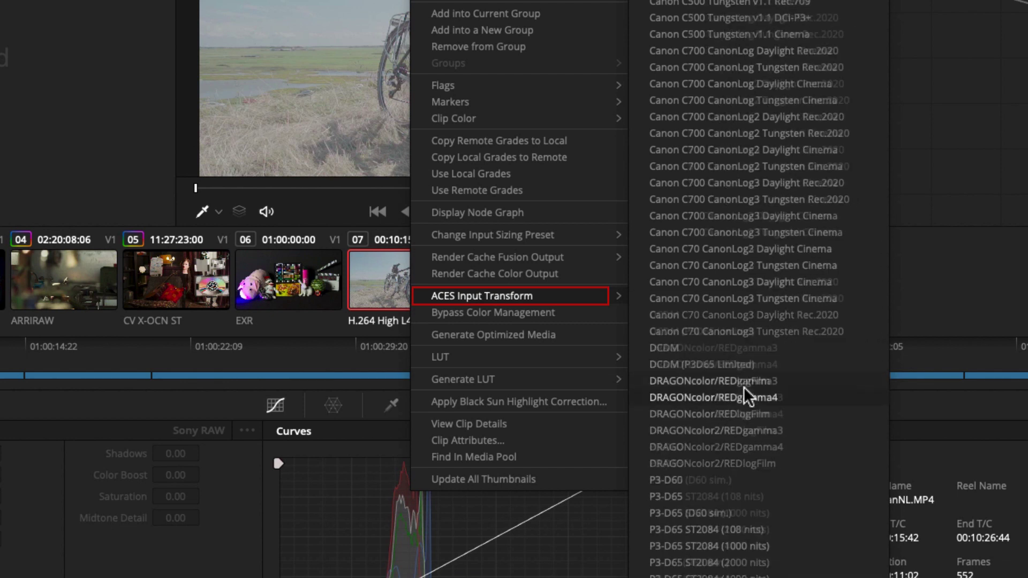
pyautogui.scroll(-10, 744, 386)
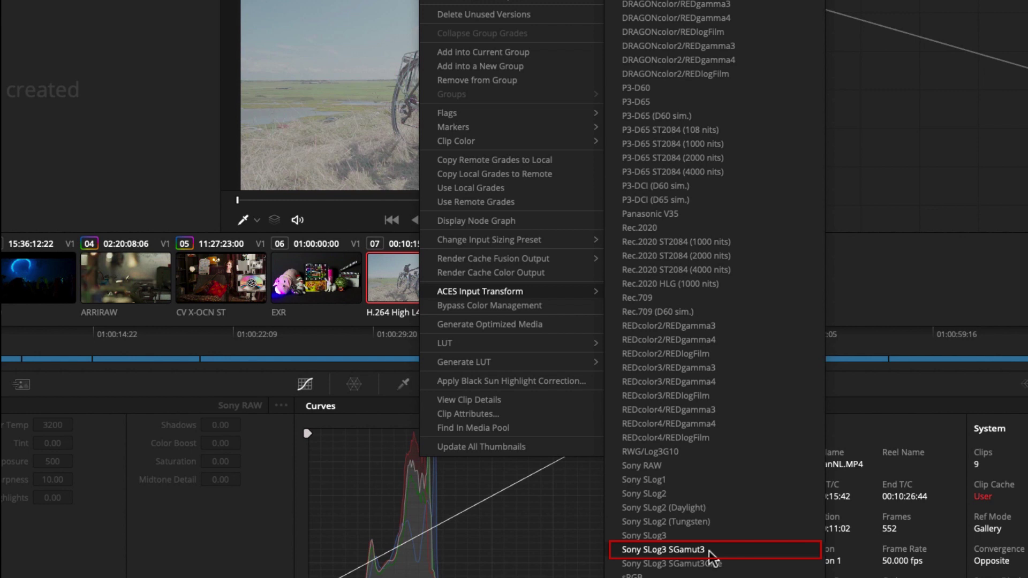
pyautogui.click(711, 553)
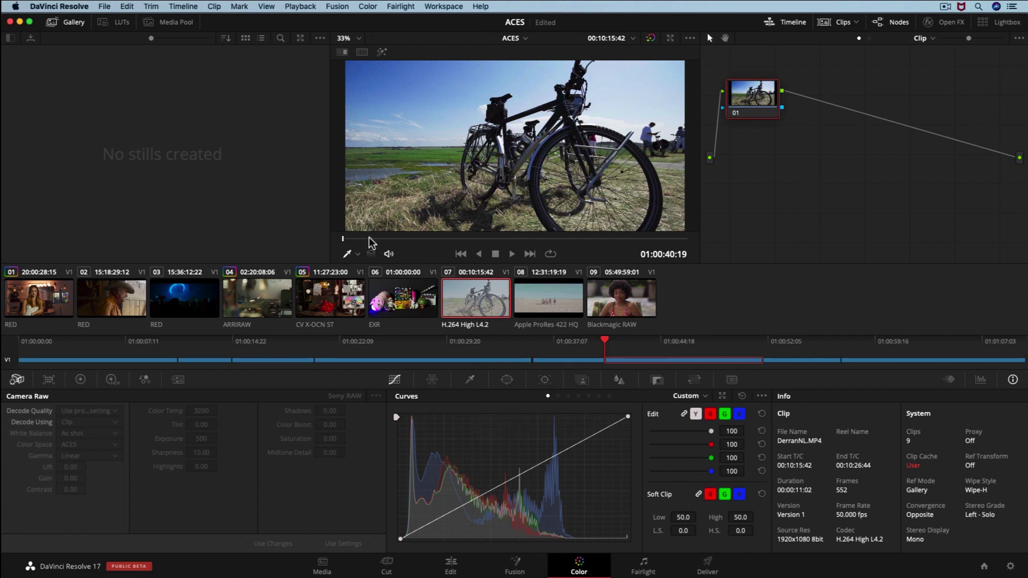
# Step: Select the Apple ProRes 422 HQ clip and open the LUT folder from the project's Color Management settings
pyautogui.click(540, 303)
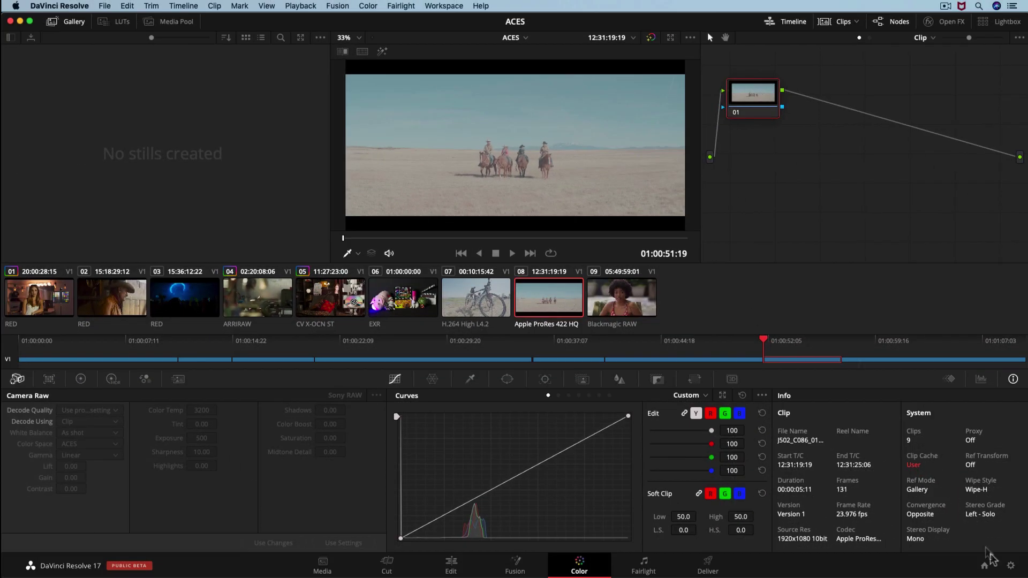
pyautogui.click(1011, 568)
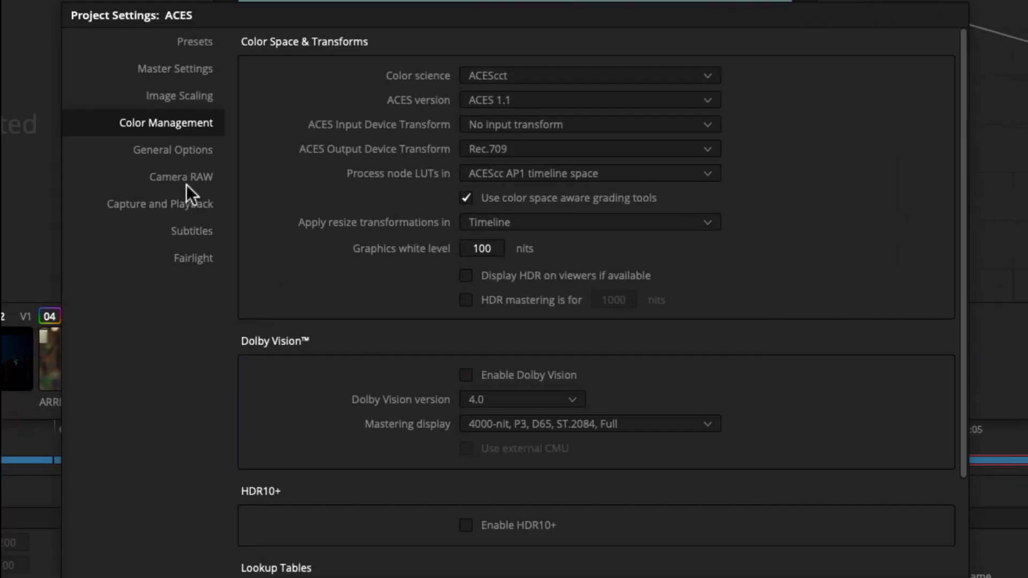
pyautogui.scroll(-5, 521, 285)
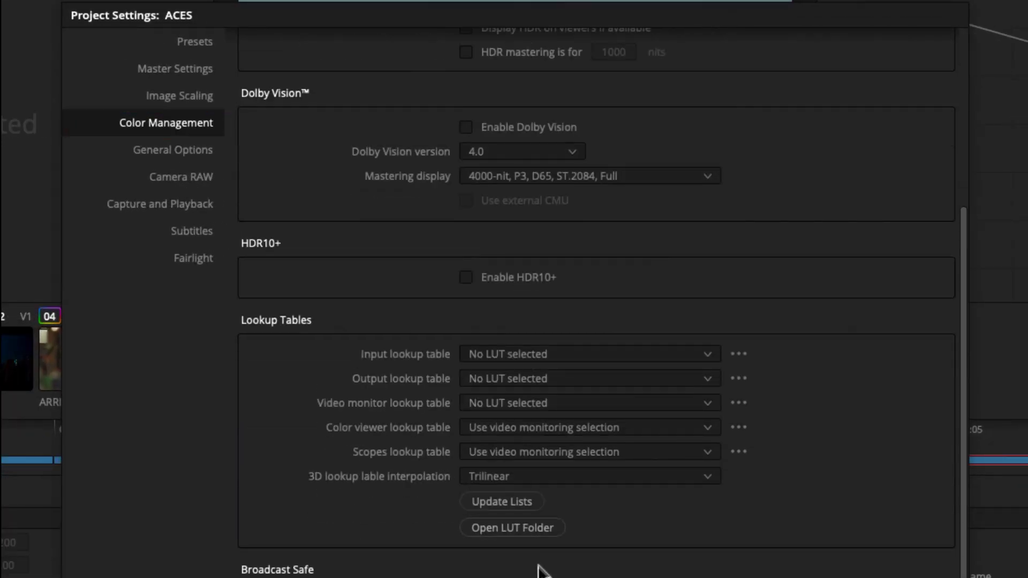
pyautogui.click(530, 529)
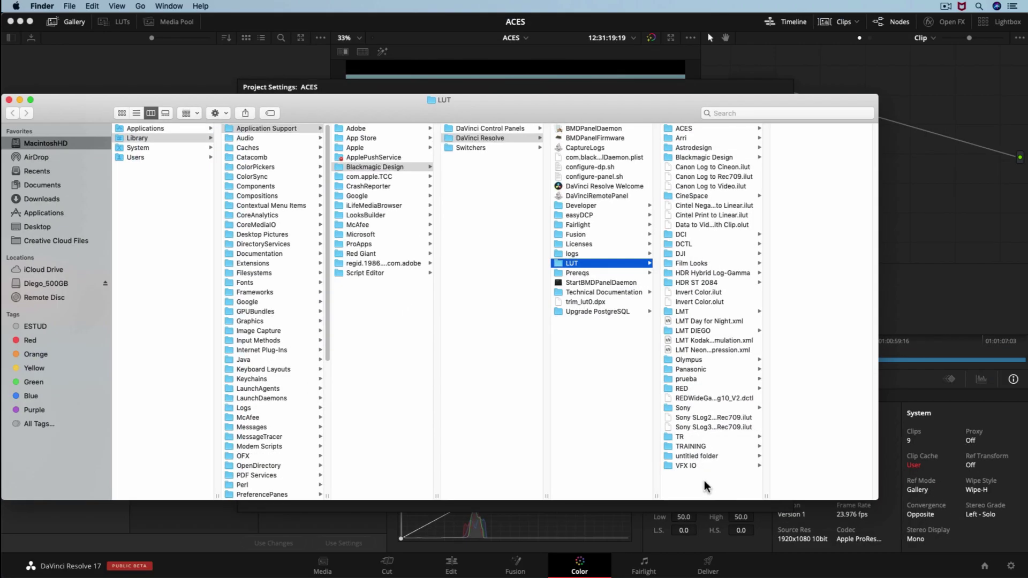
# Step: Create a folder named IDT inside the LUT folder and paste the REDWideGamutRGB_Log3g10_V2.dctl file into it
pyautogui.rightClick(703, 483)
pyautogui.click(728, 477)
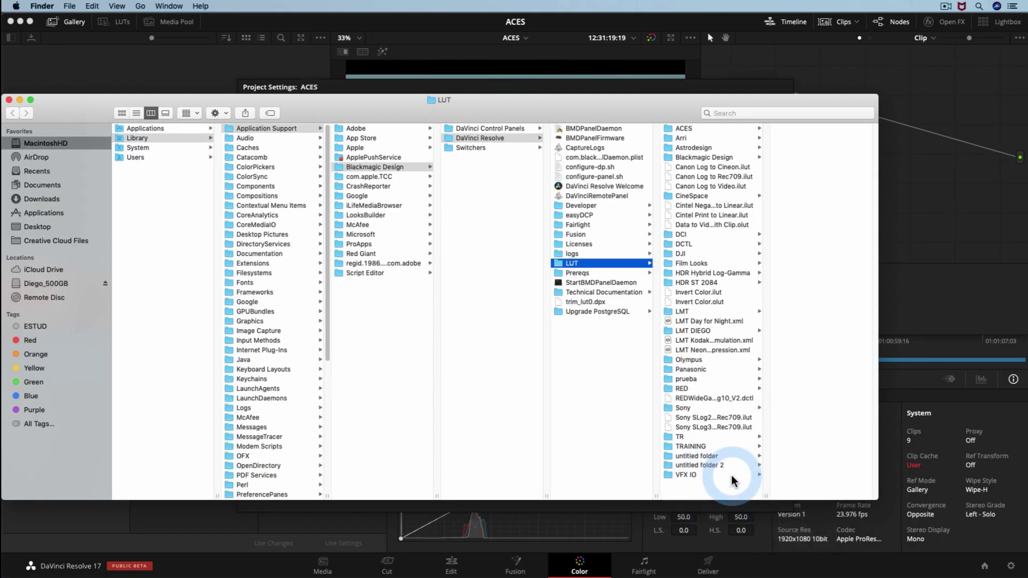
pyautogui.write('IDT')
pyautogui.press('Return')
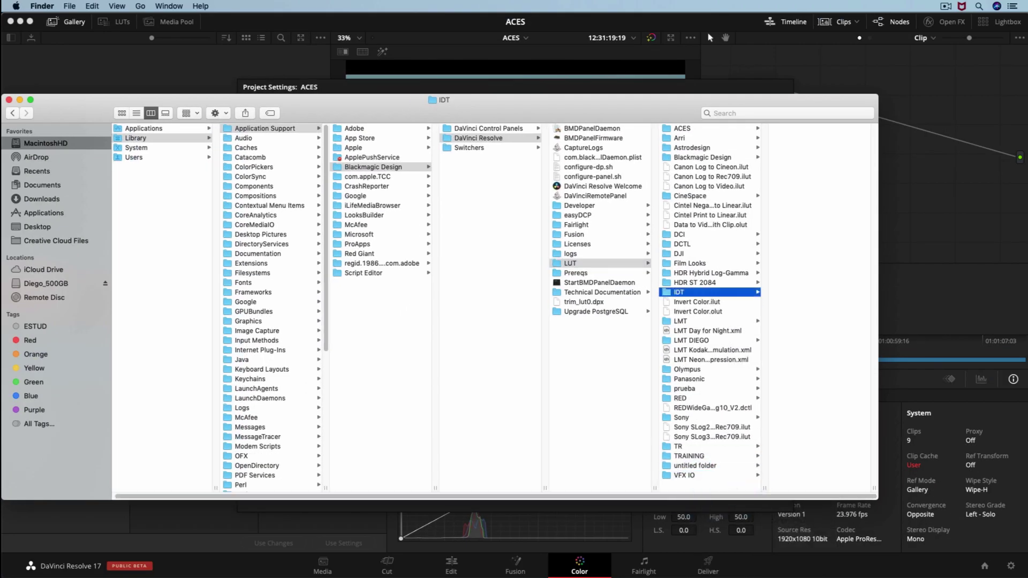
pyautogui.press('super+v')
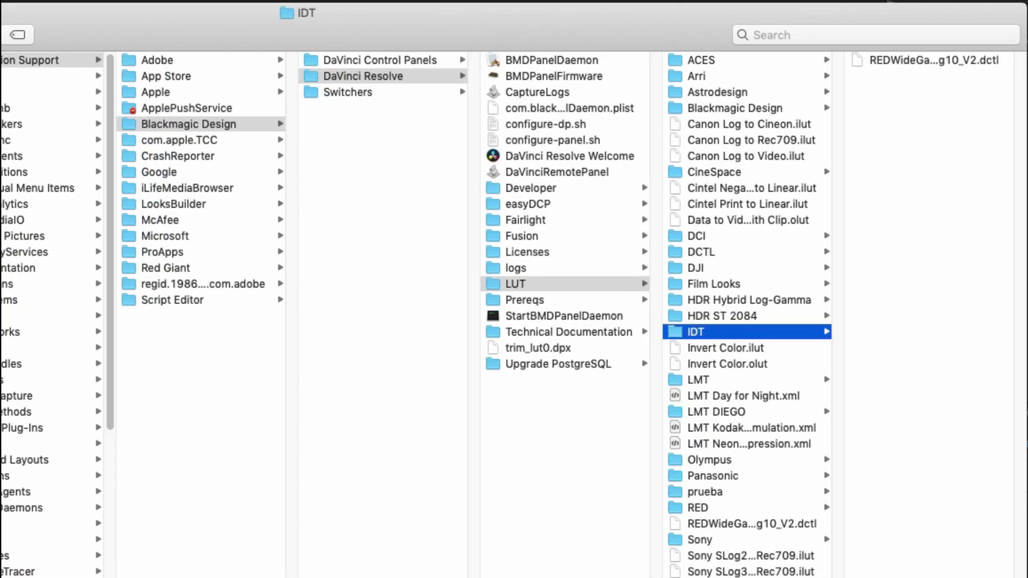
pyautogui.click(964, 60)
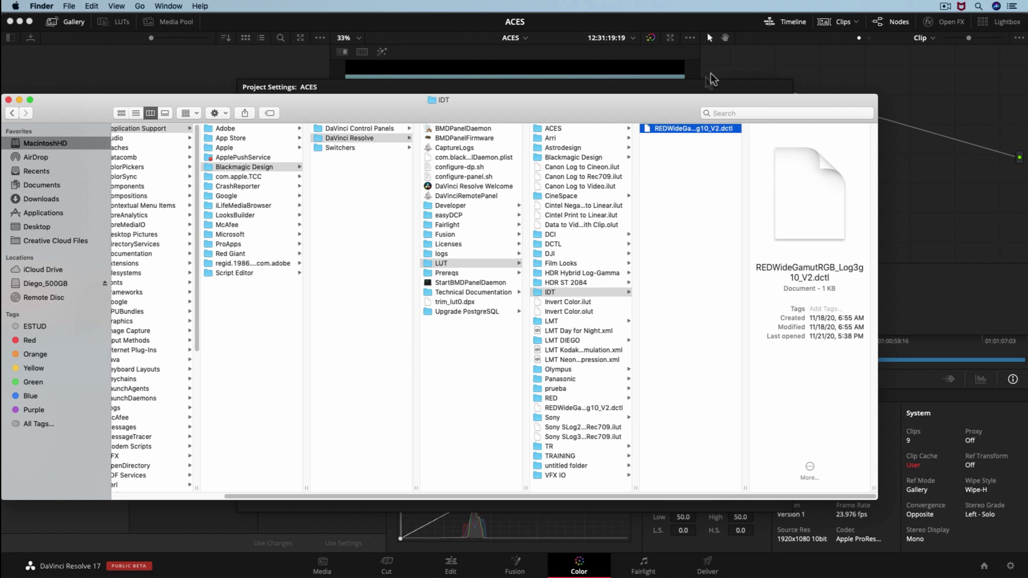
# Step: Return to DaVinci Resolve's project settings, update the lookup table lists, and save the settings
pyautogui.click(697, 85)
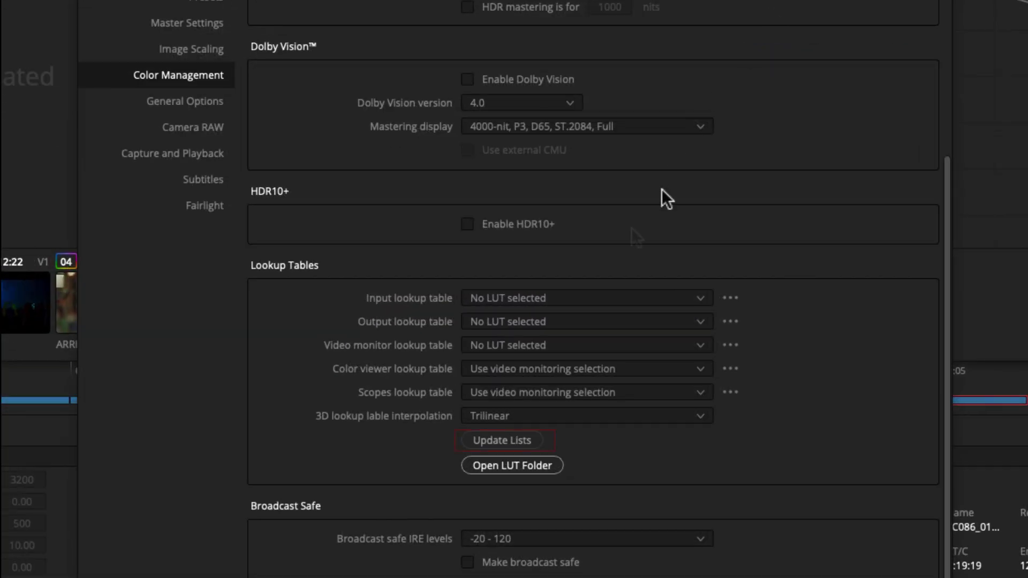
pyautogui.click(493, 441)
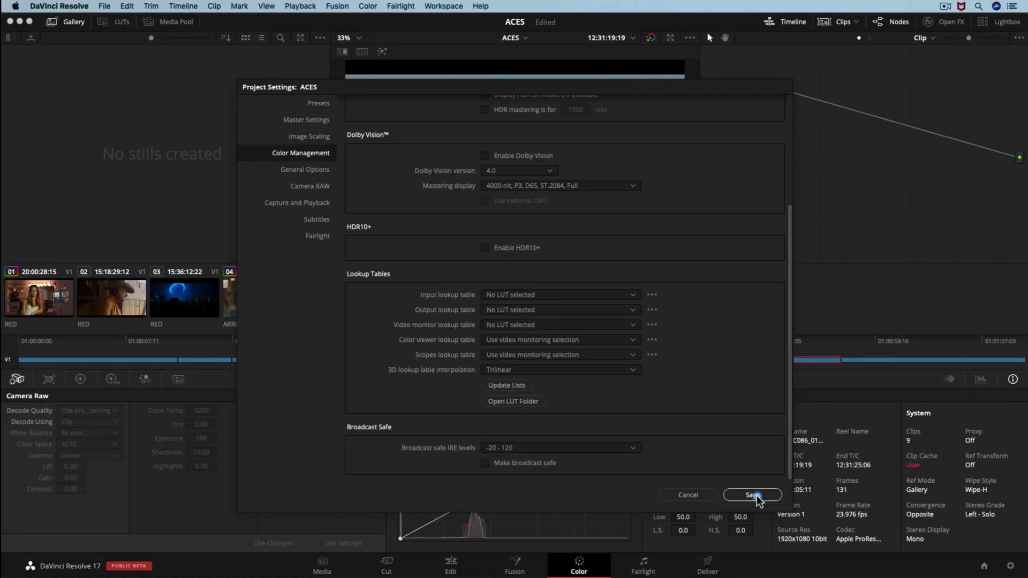
pyautogui.click(752, 495)
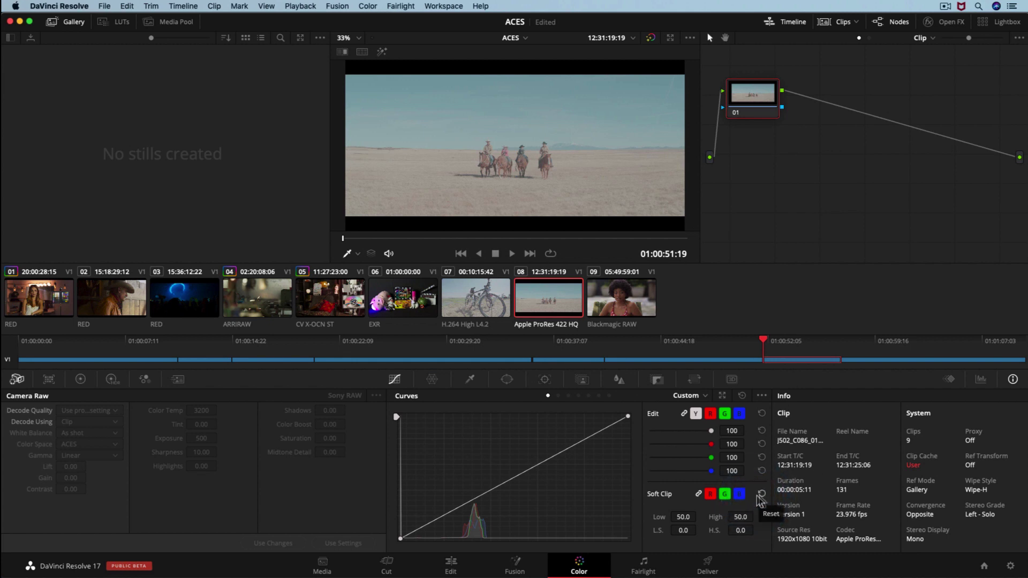
# Step: Examine the LUT Locations in the General system preferences, and close the preferences without saving
pyautogui.click(80, 7)
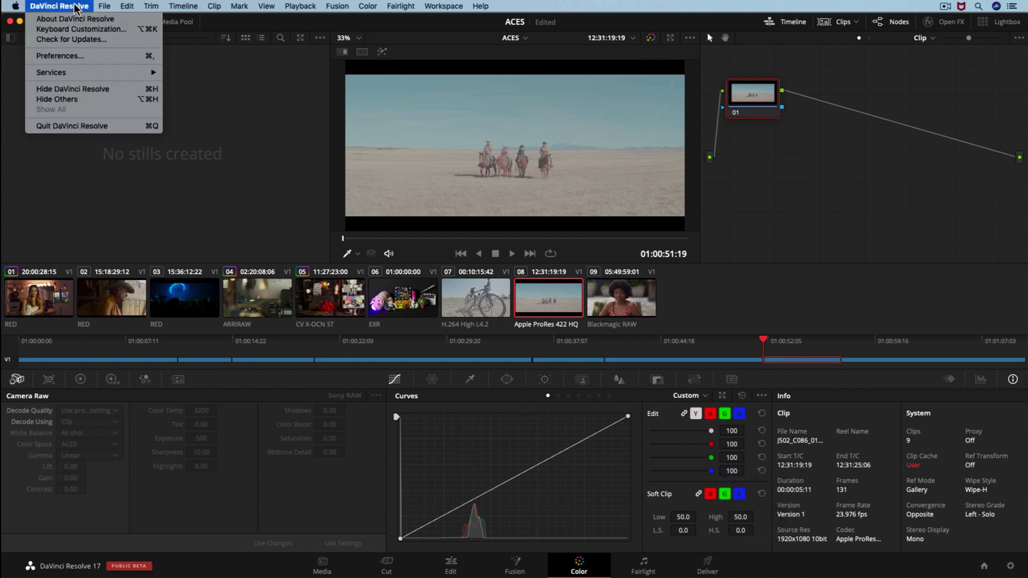
pyautogui.click(73, 58)
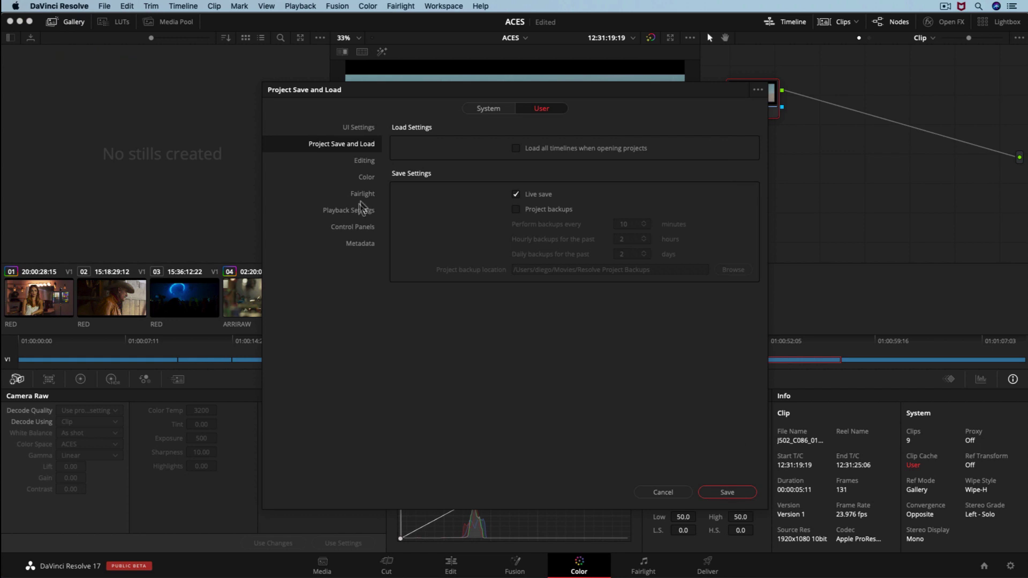
pyautogui.click(471, 108)
pyautogui.click(361, 243)
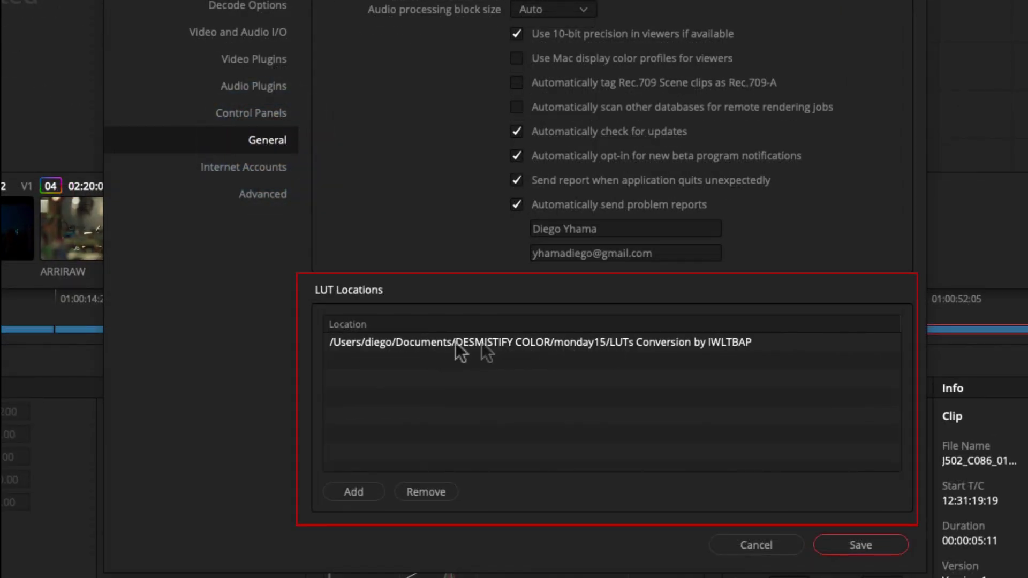
pyautogui.click(740, 538)
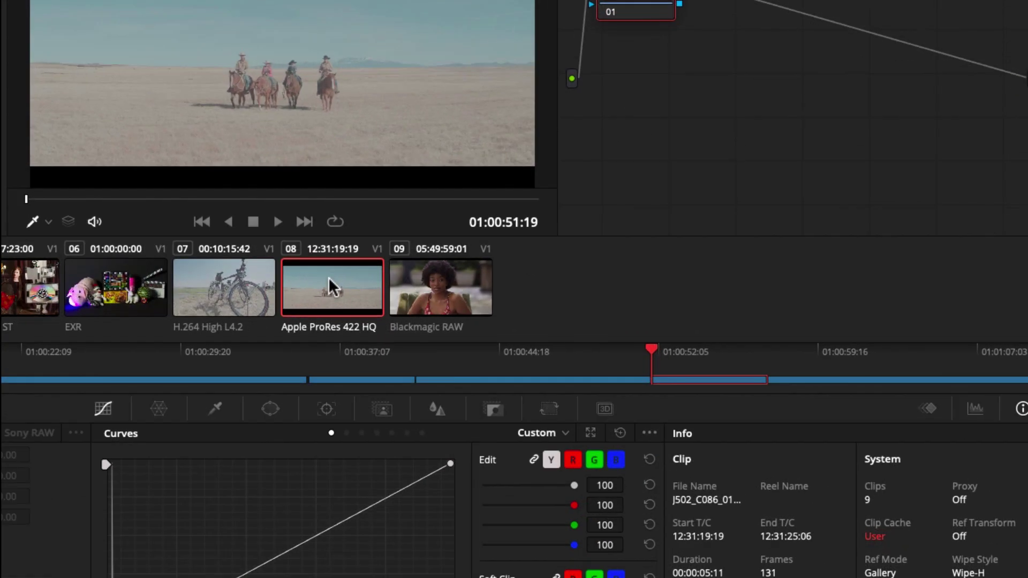
# Step: Apply the REDWideGamutRGB_Log3g10_V2 LUT from the IDT folder to the Apple ProRes 422 HQ clip
pyautogui.rightClick(547, 297)
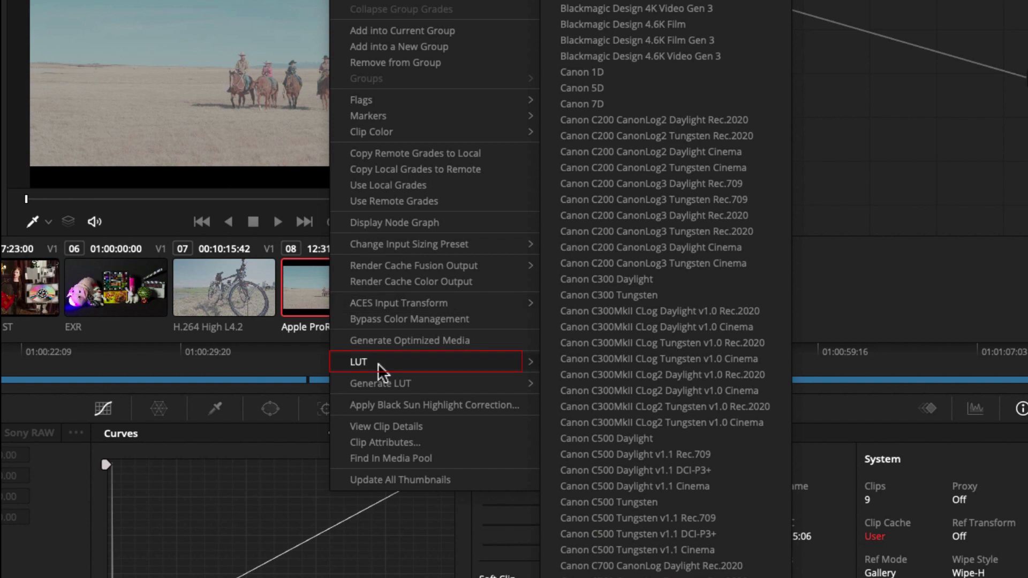
pyautogui.moveTo(381, 369)
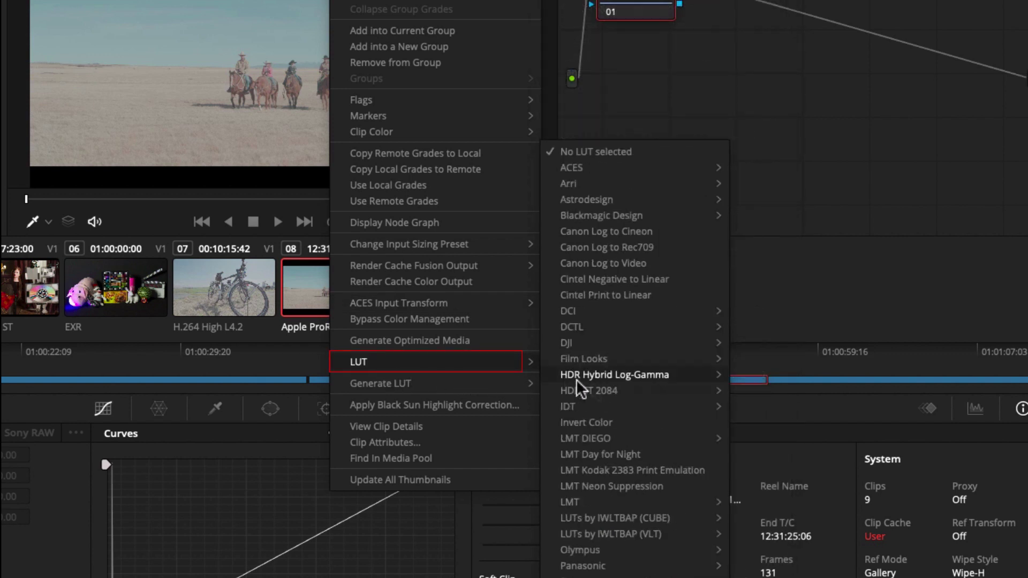
pyautogui.moveTo(604, 409)
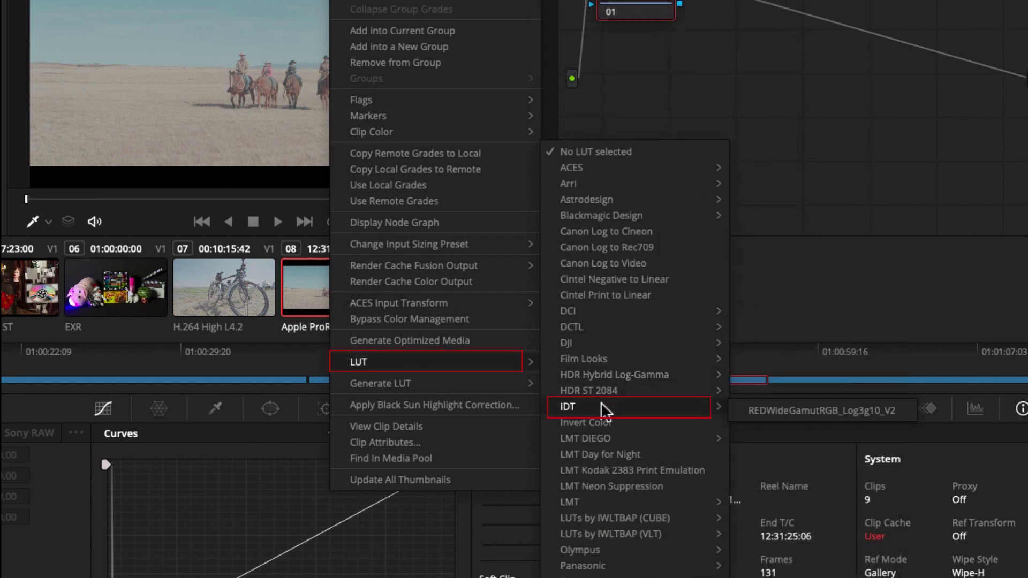
pyautogui.click(791, 411)
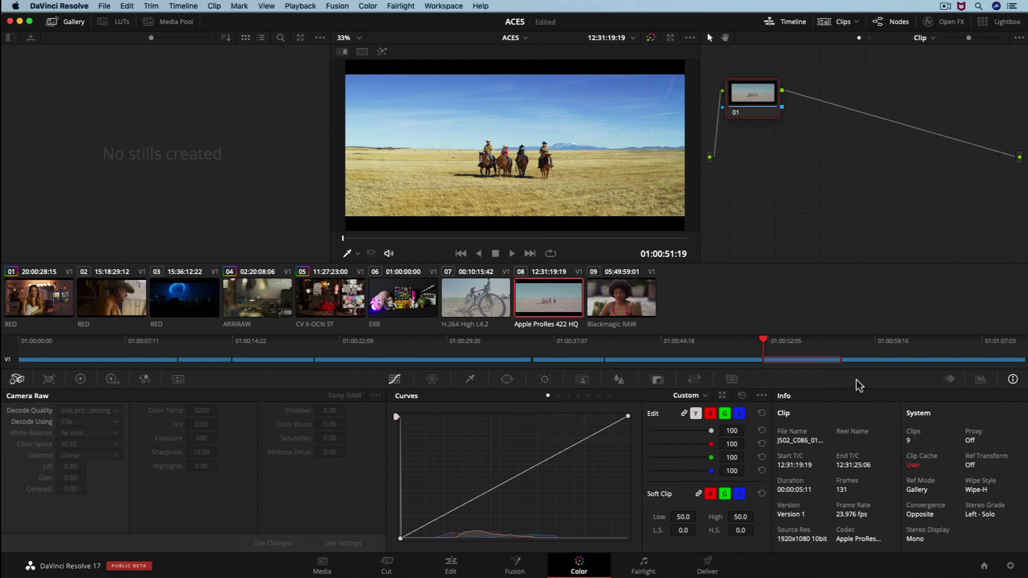
# Step: Check which ACES Input Transform and which LUT are assigned to the Apple ProRes 422 HQ clip
pyautogui.rightClick(557, 306)
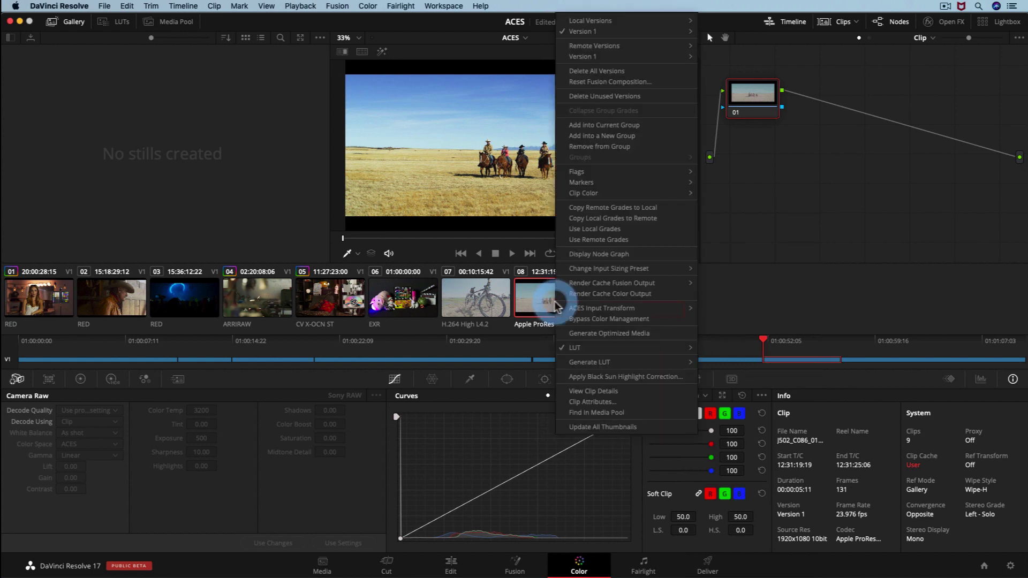
pyautogui.moveTo(575, 310)
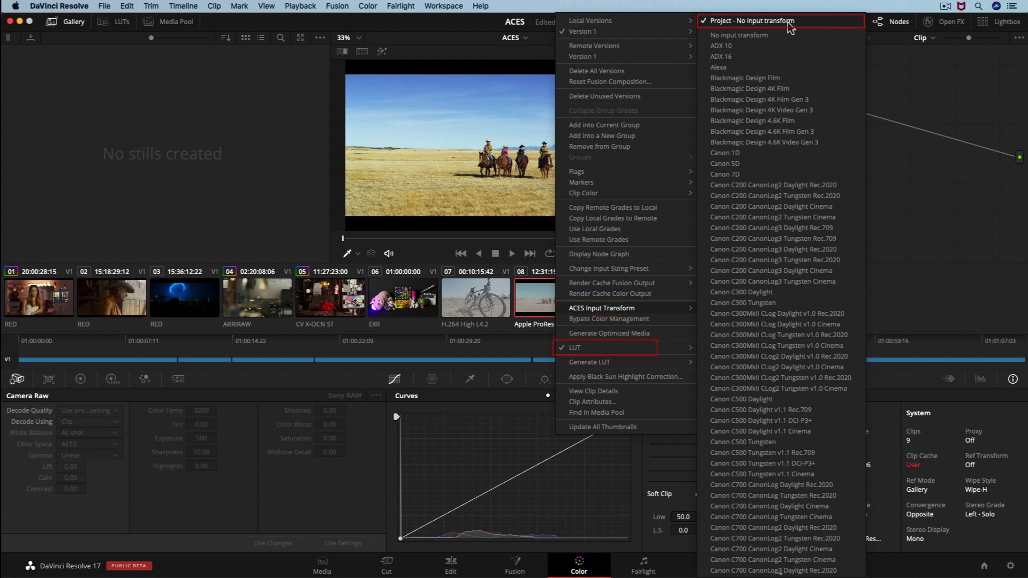
pyautogui.moveTo(608, 351)
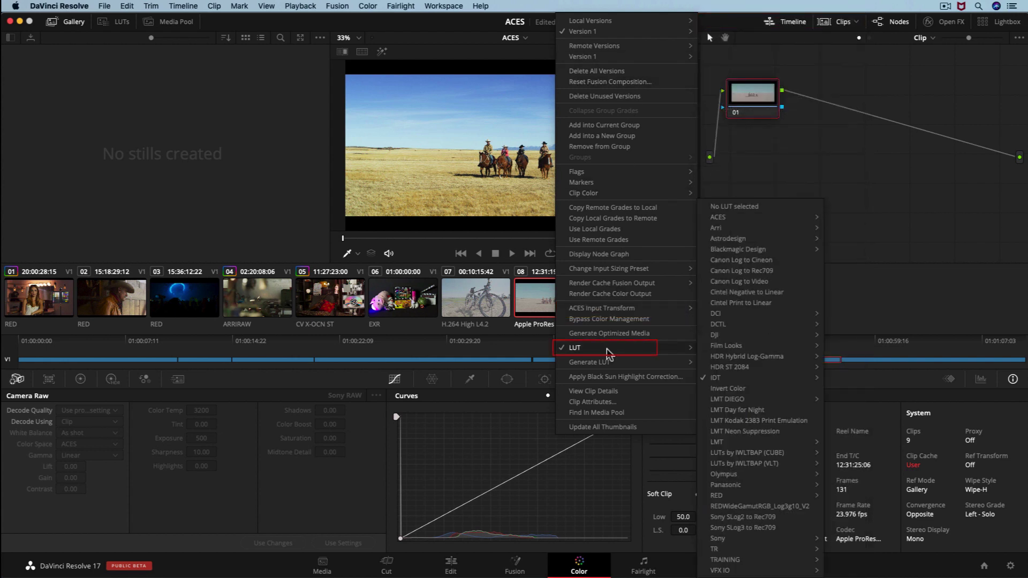
pyautogui.moveTo(763, 379)
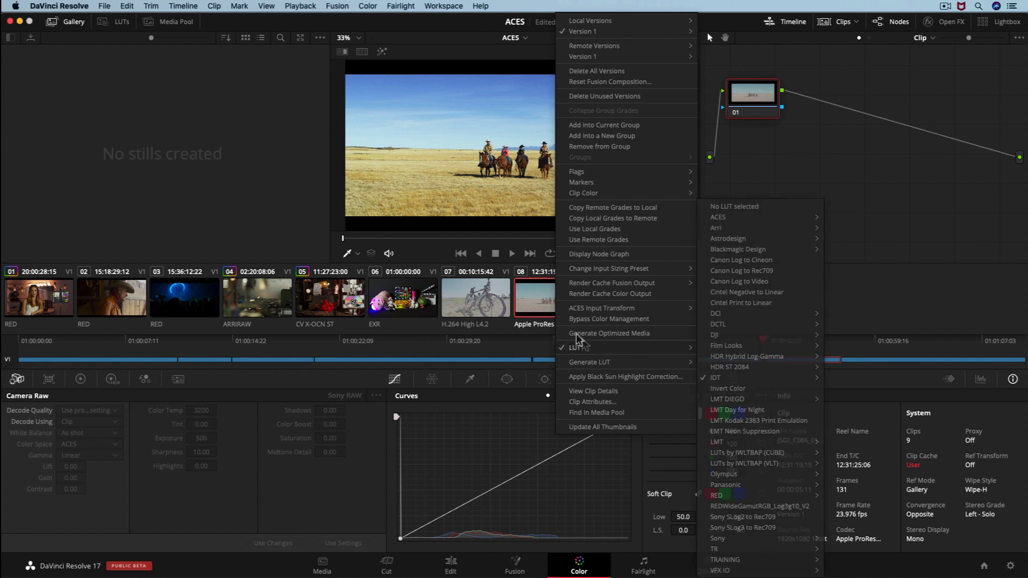
pyautogui.click(530, 309)
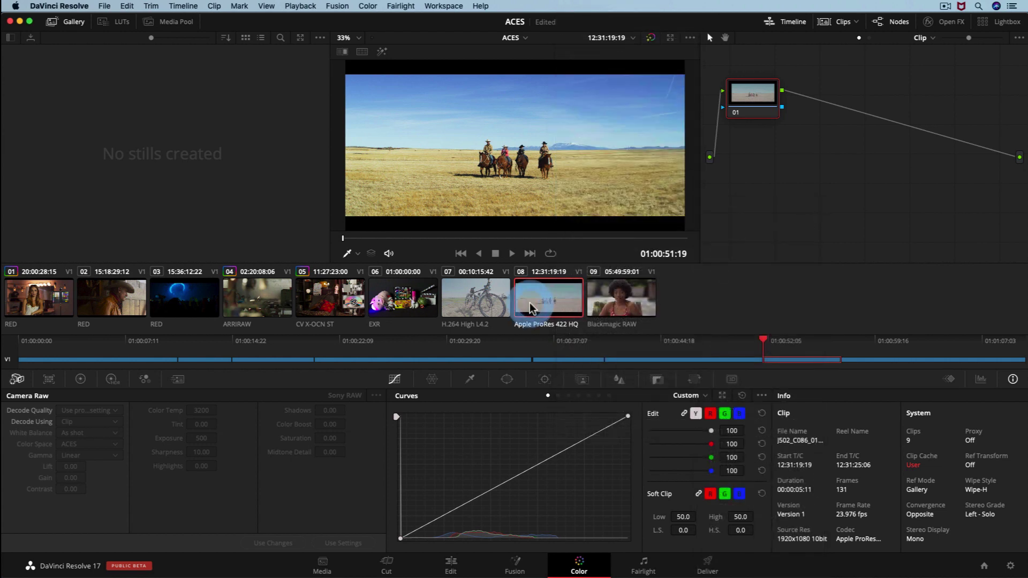
pyautogui.click(497, 309)
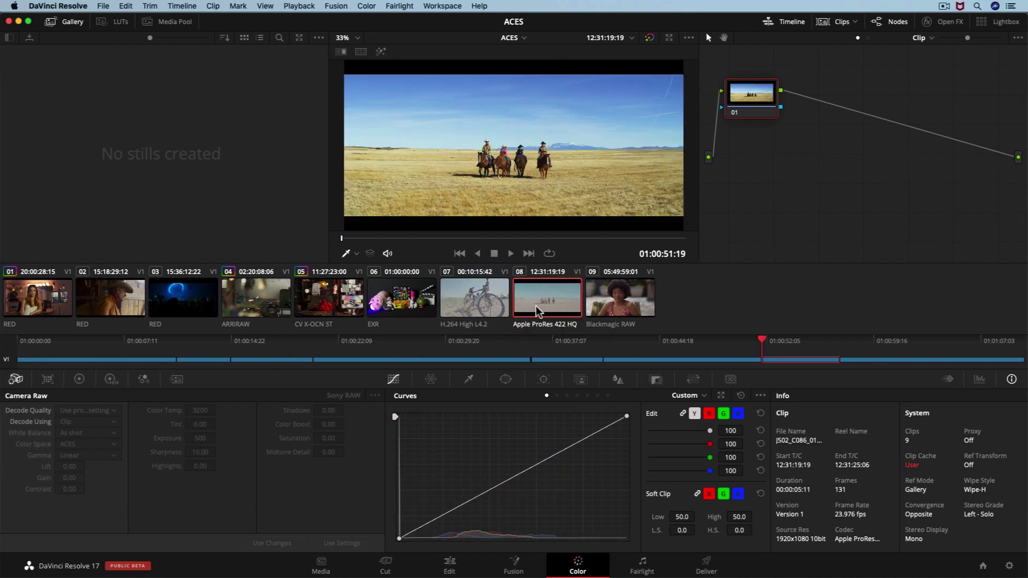
# Step: Switch to the Media page and import the GRAPHICS folder from TRAINING FOLDER into the media pool as a bin
pyautogui.click(322, 563)
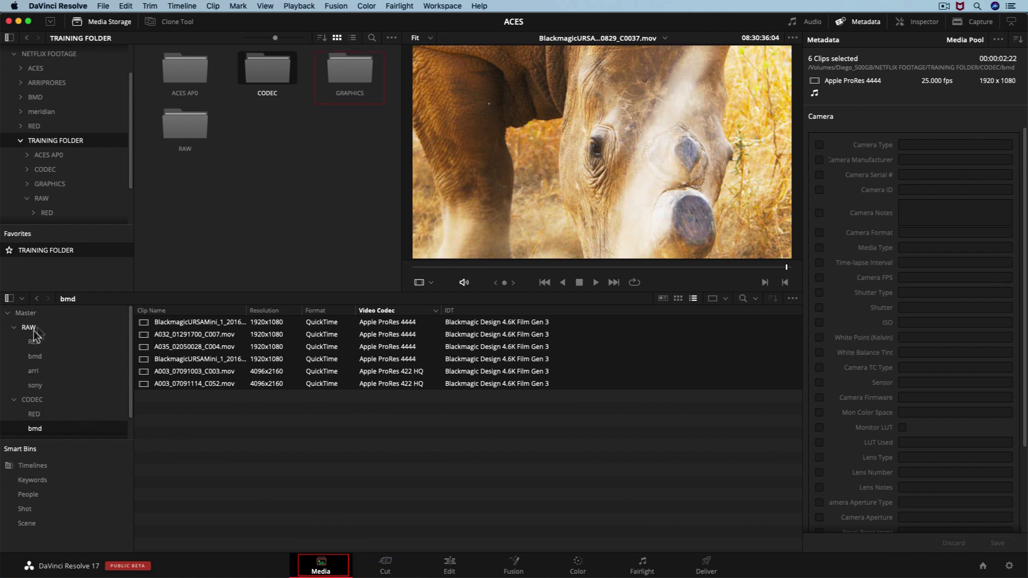
pyautogui.moveTo(333, 75); pyautogui.dragTo(33, 320)
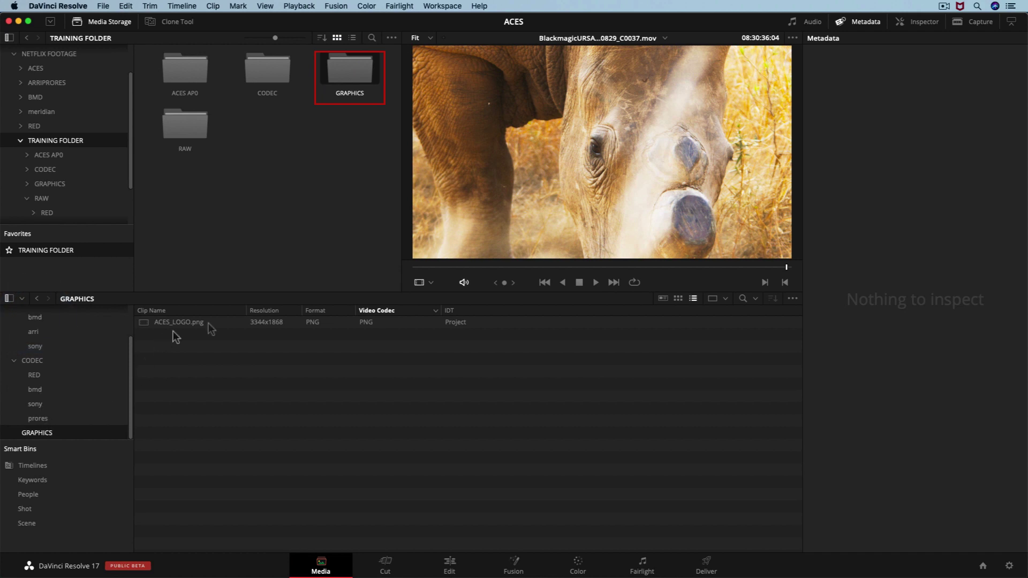
# Step: Show the GRAPHICS bin contents as thumbnails and preview ACES_LOGO.png in the viewer
pyautogui.click(678, 299)
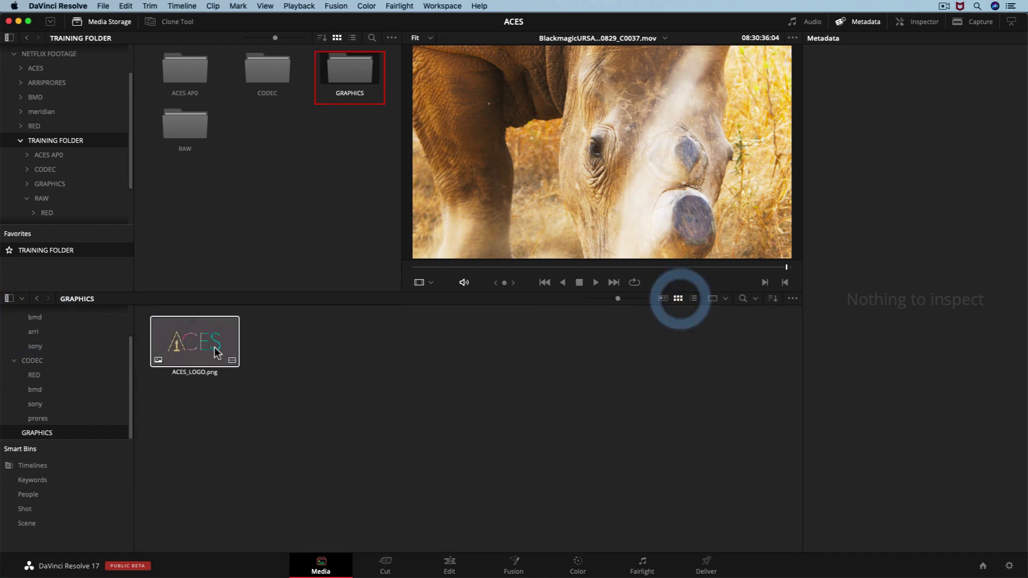
pyautogui.click(213, 347)
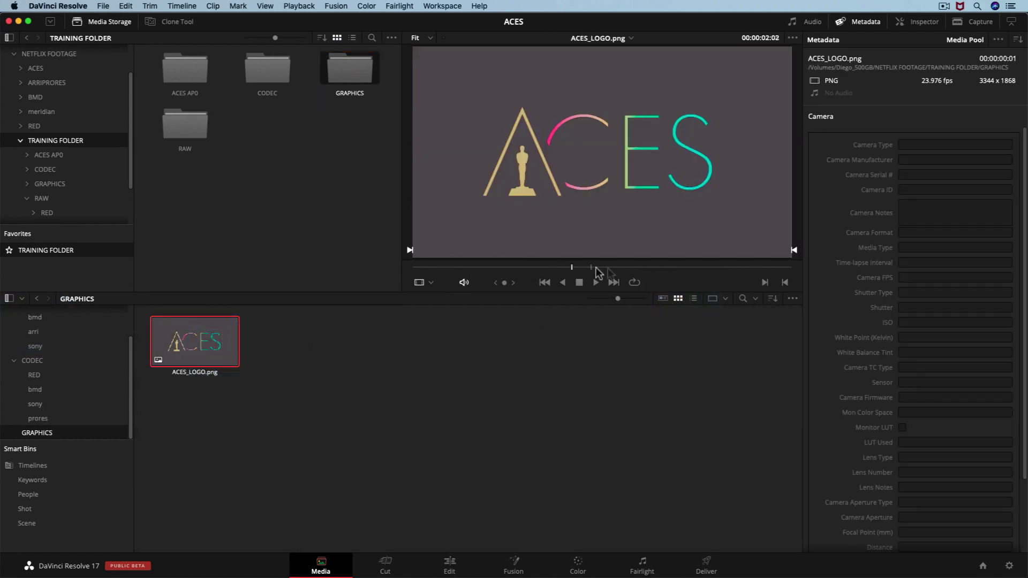
pyautogui.click(639, 267)
pyautogui.click(582, 267)
# Step: Set the ACES Input Transform of ACES_LOGO.png to sRGB
pyautogui.rightClick(183, 353)
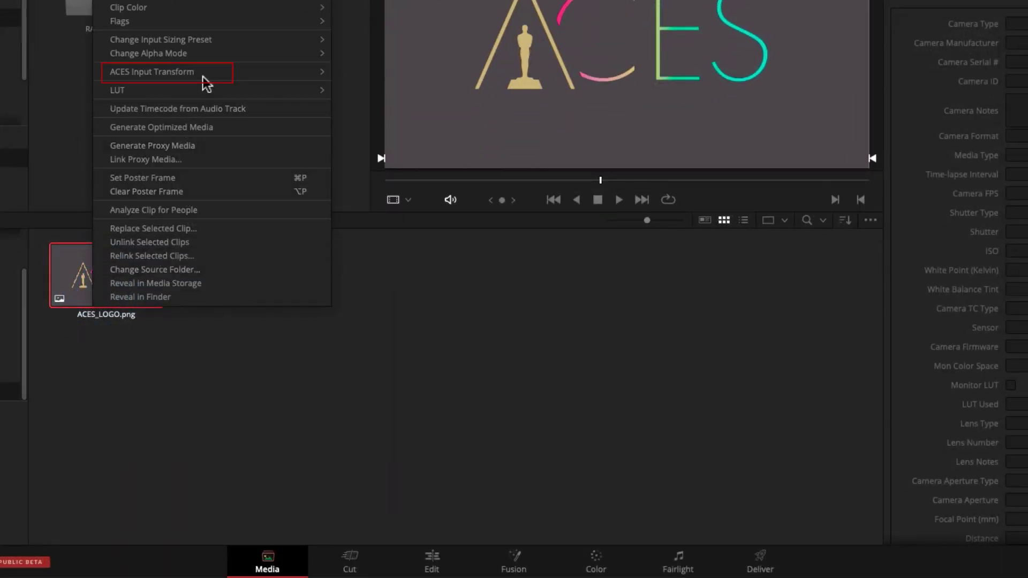
pyautogui.moveTo(206, 79)
pyautogui.scroll(-5, 384, 302)
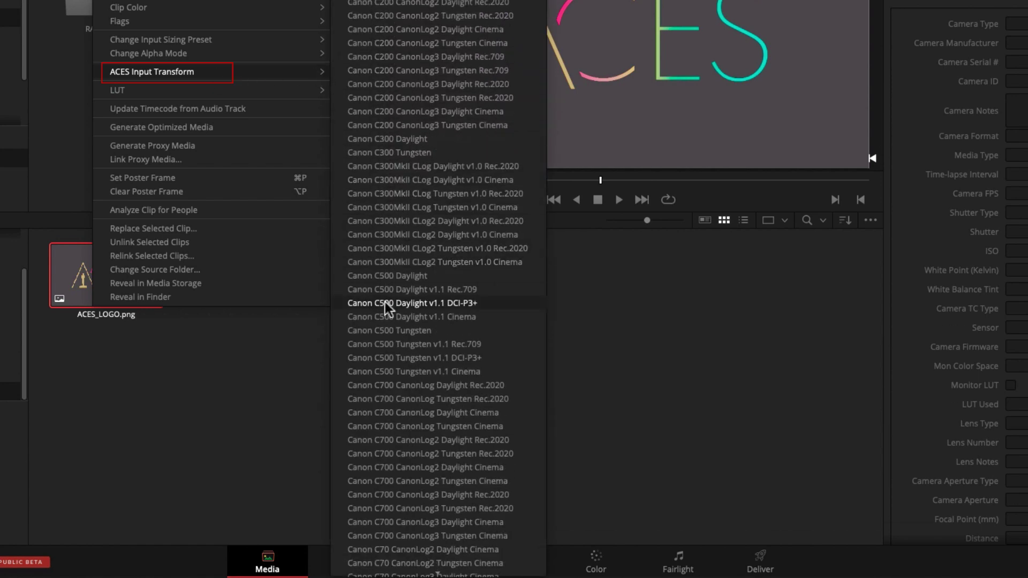
pyautogui.scroll(-14, 390, 504)
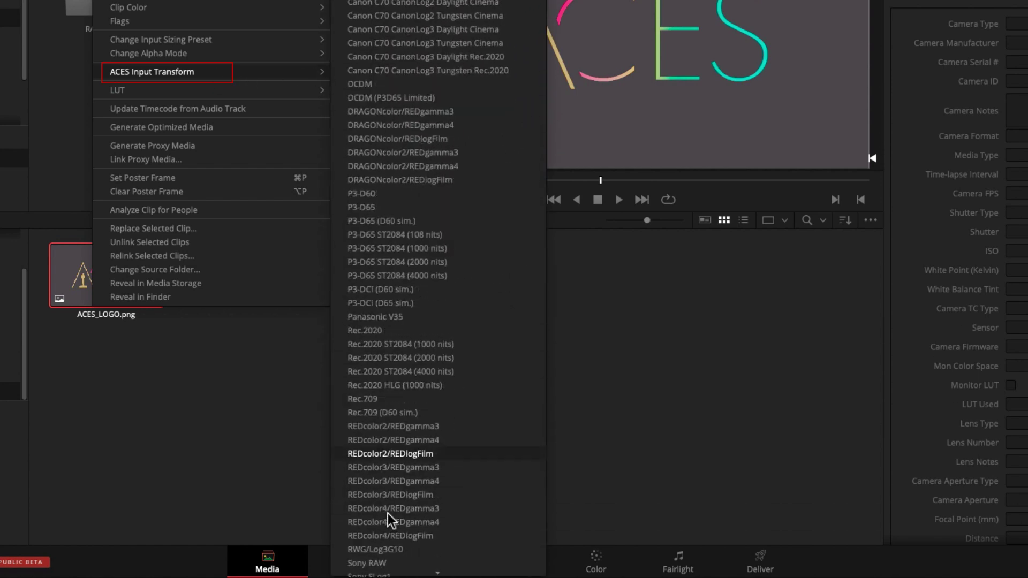
pyautogui.scroll(-2, 379, 522)
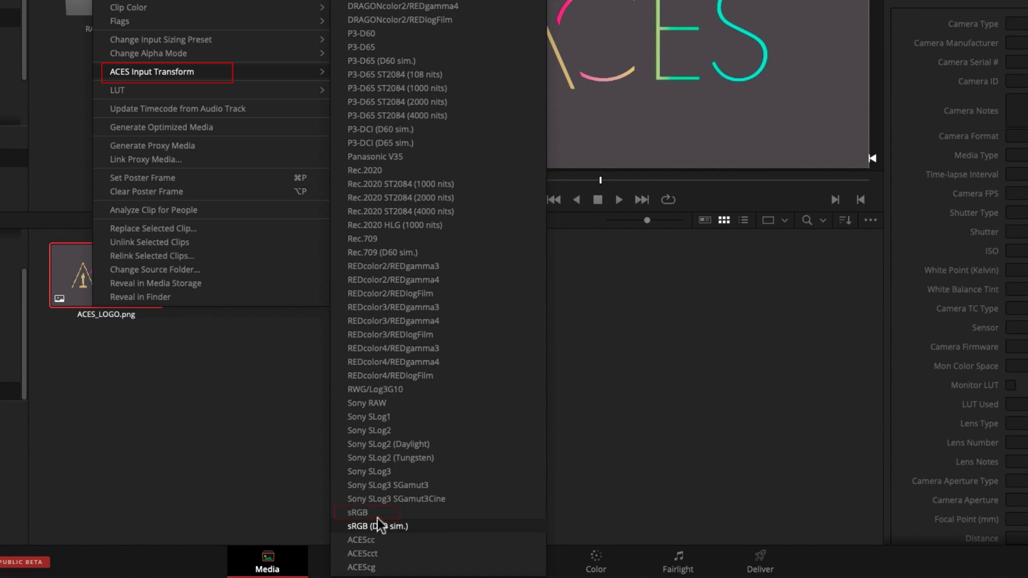
pyautogui.click(378, 517)
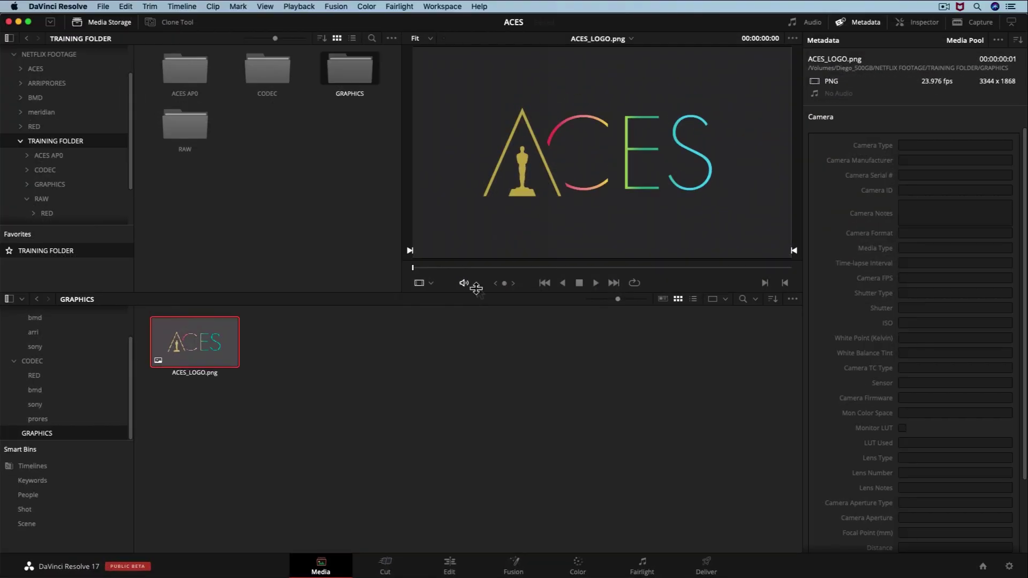
# Step: Import the ACES AP0 folder from TRAINING FOLDER into the media pool as a bin and load its EXR clip in the viewer
pyautogui.click(178, 80)
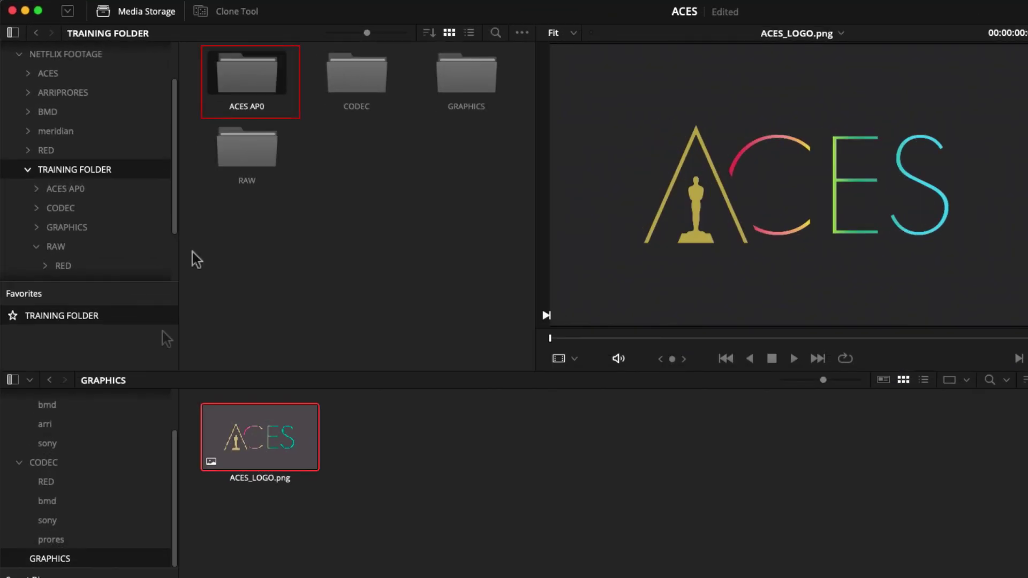
pyautogui.scroll(3, 94, 463)
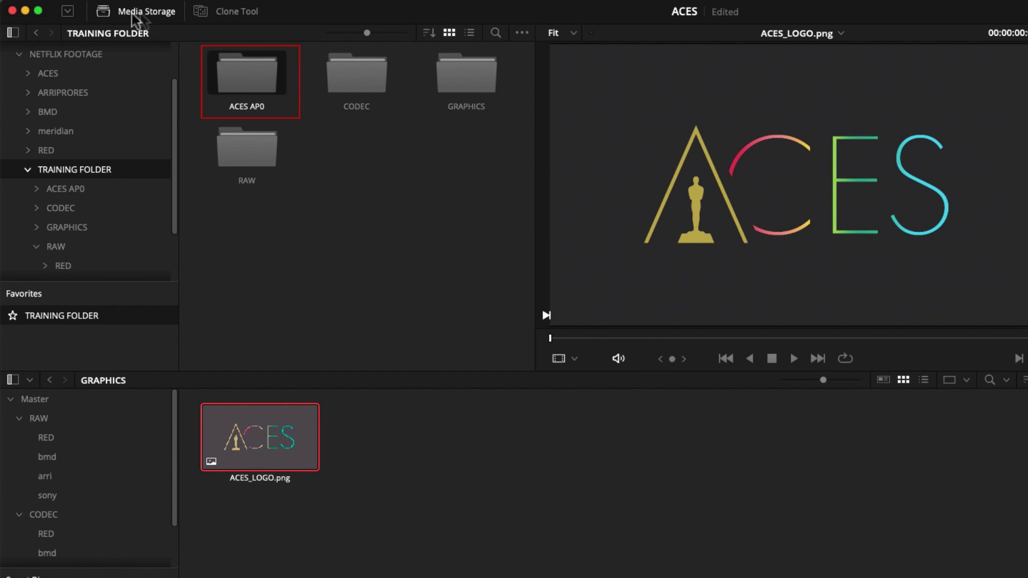
pyautogui.moveTo(245, 80); pyautogui.dragTo(30, 409)
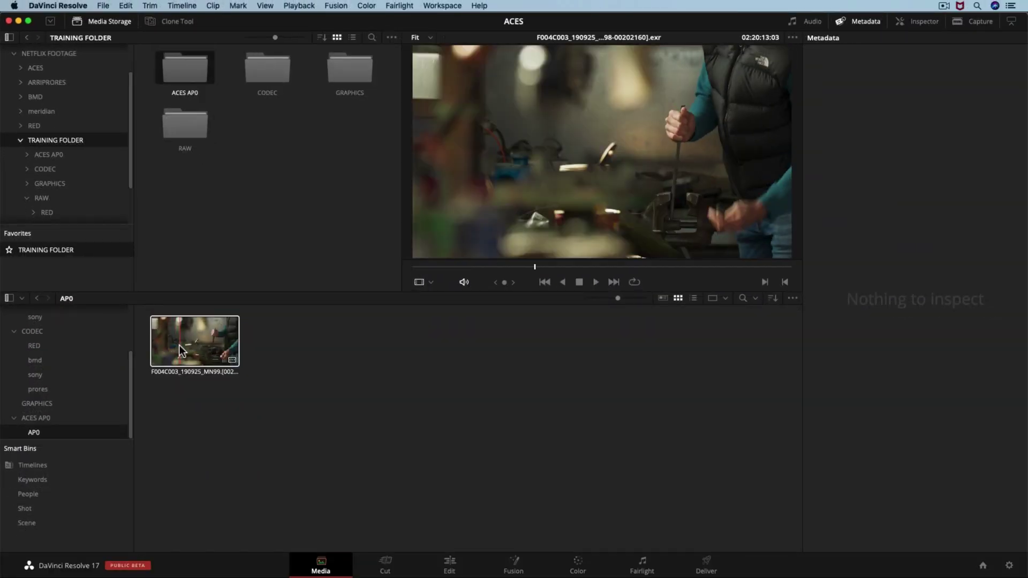
pyautogui.click(186, 351)
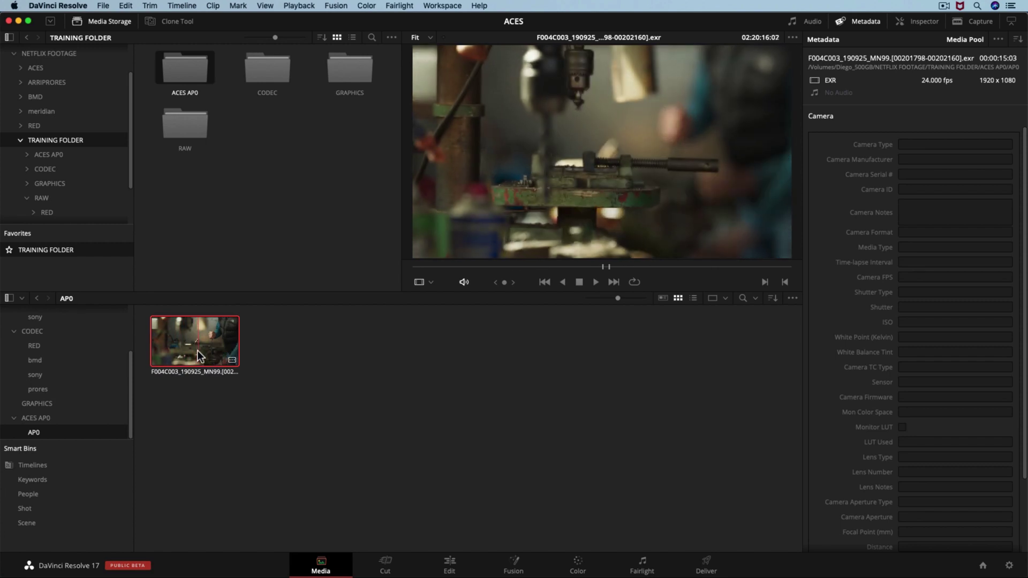
# Step: Check the Color Management page of the project settings for the ACES transforms, and close the settings without saving
pyautogui.click(1010, 566)
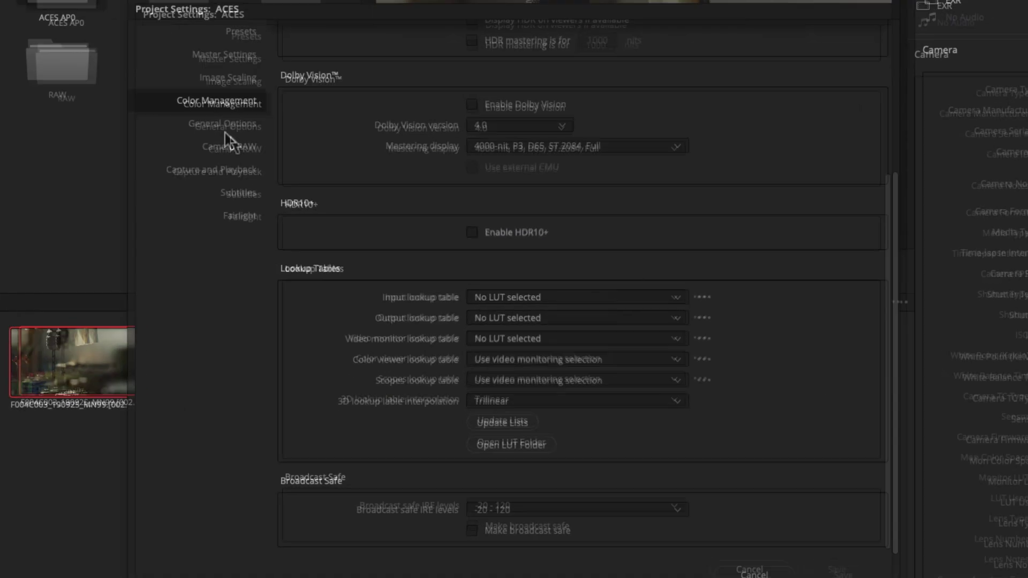
pyautogui.scroll(4, 551, 124)
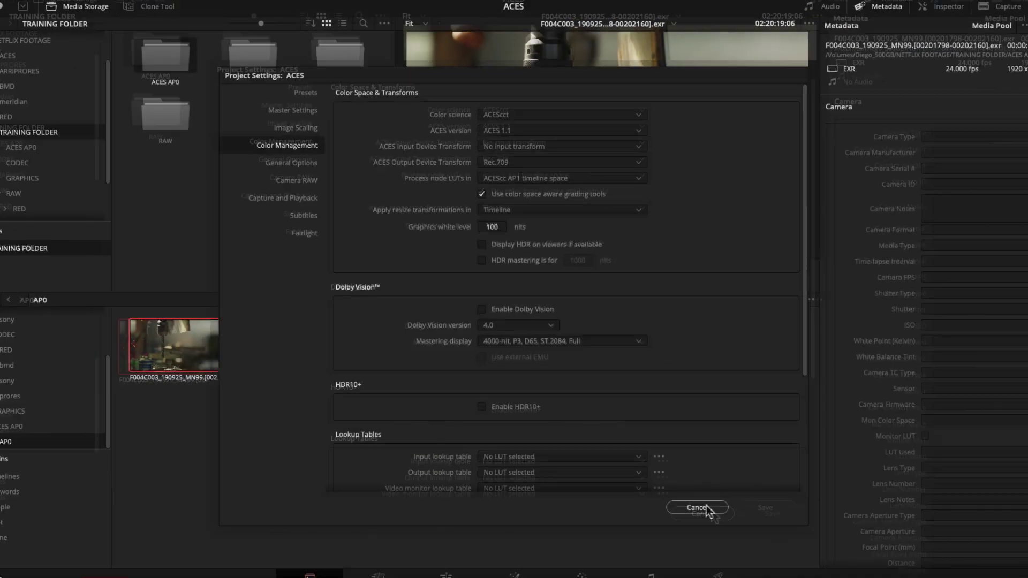
pyautogui.click(687, 495)
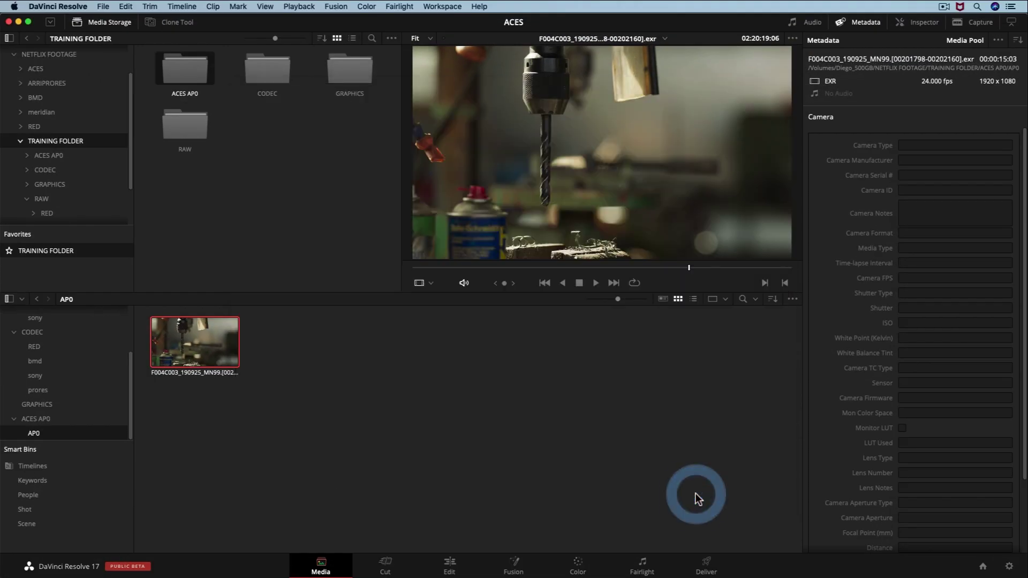
# Step: Scrub through the EXR clip in the AP0 bin and set its ACES Input Transform to No input transform
pyautogui.moveTo(561, 271); pyautogui.dragTo(491, 269)
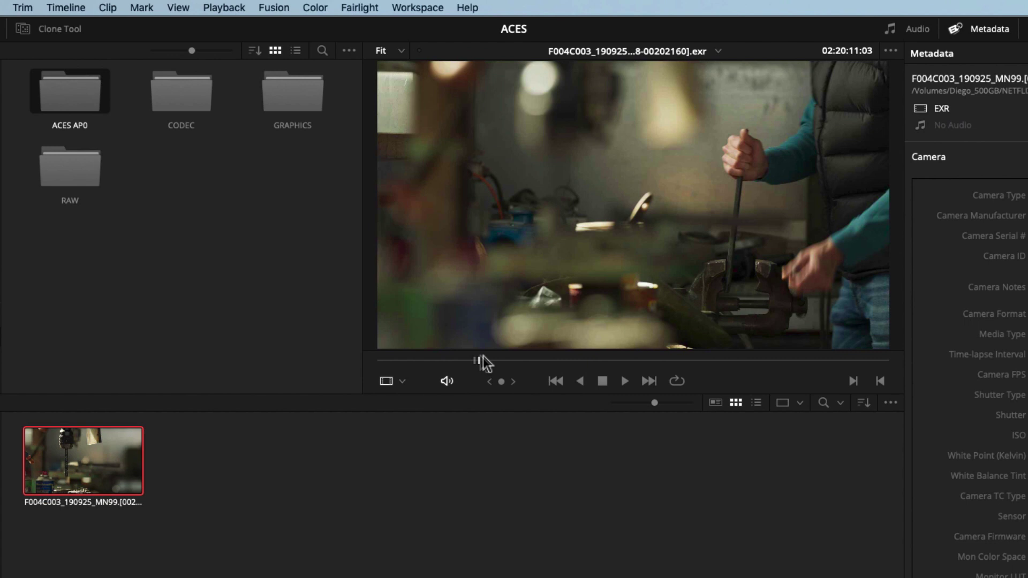
pyautogui.moveTo(482, 357); pyautogui.dragTo(819, 368)
pyautogui.moveTo(800, 367); pyautogui.dragTo(489, 378)
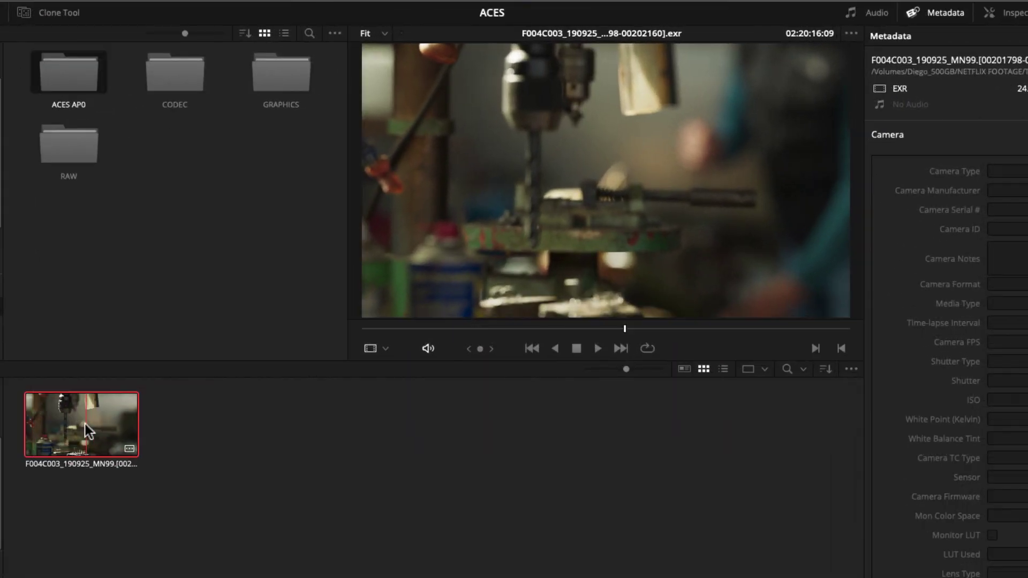
pyautogui.rightClick(196, 341)
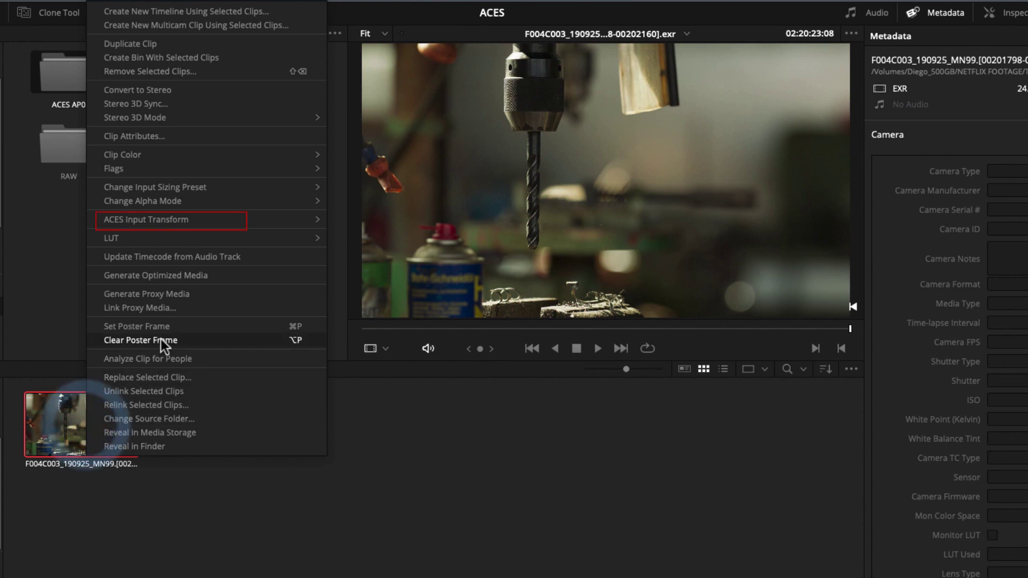
pyautogui.moveTo(202, 220)
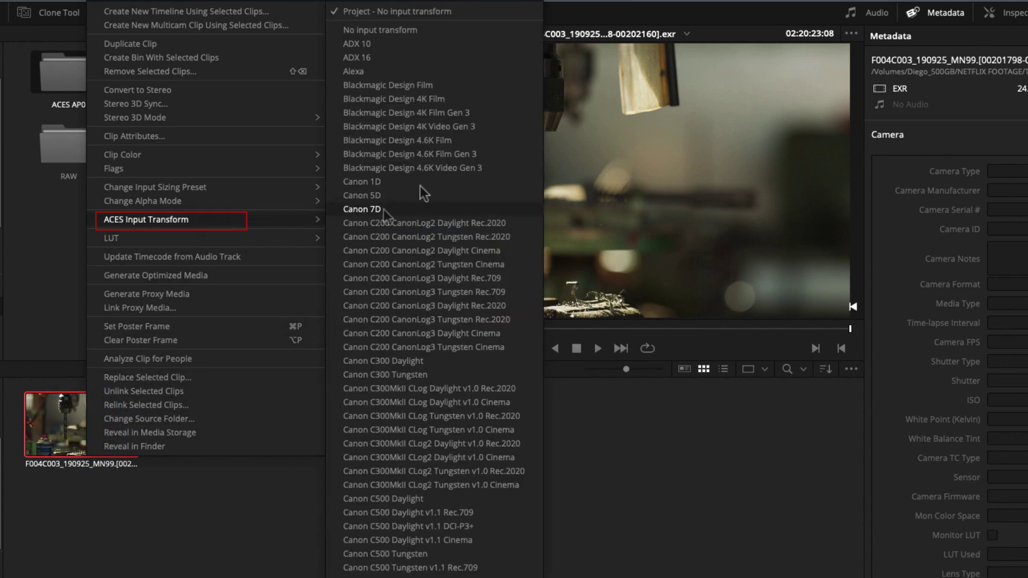
pyautogui.click(437, 30)
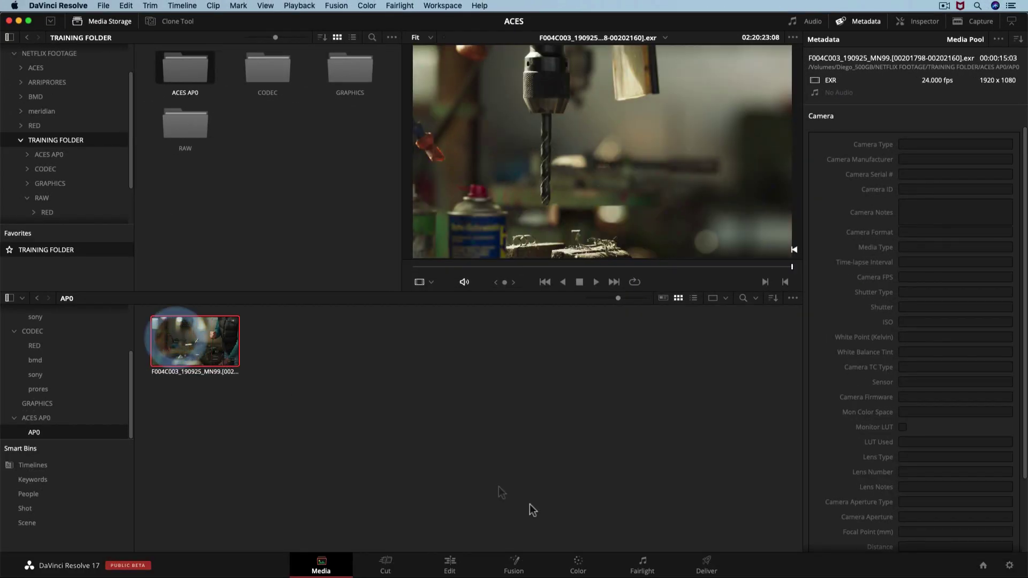
# Step: Switch to the Color page and apply the LMT Neon Suppression LUT to the EXR clip 06
pyautogui.click(581, 567)
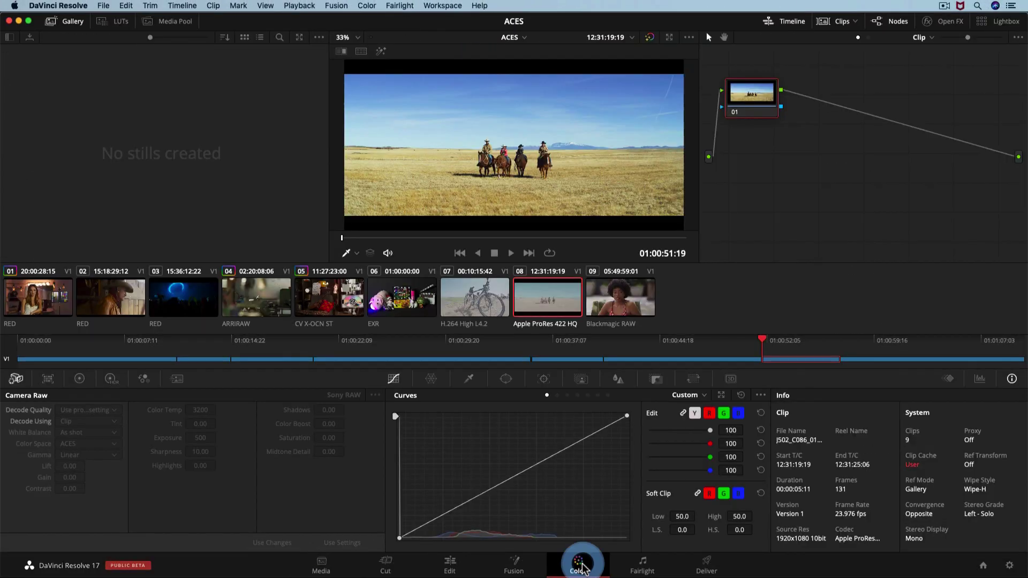
pyautogui.click(408, 312)
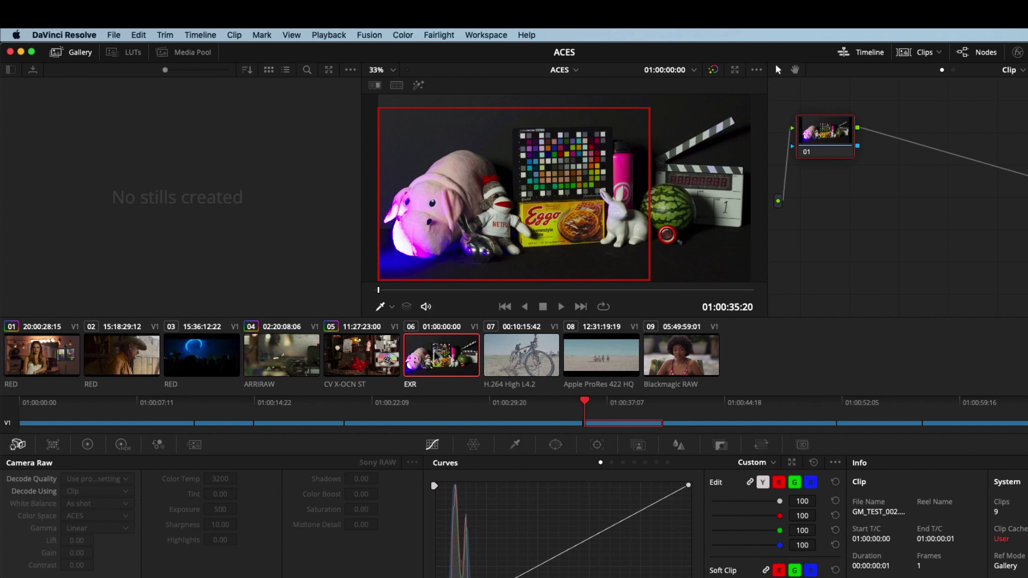
pyautogui.rightClick(434, 356)
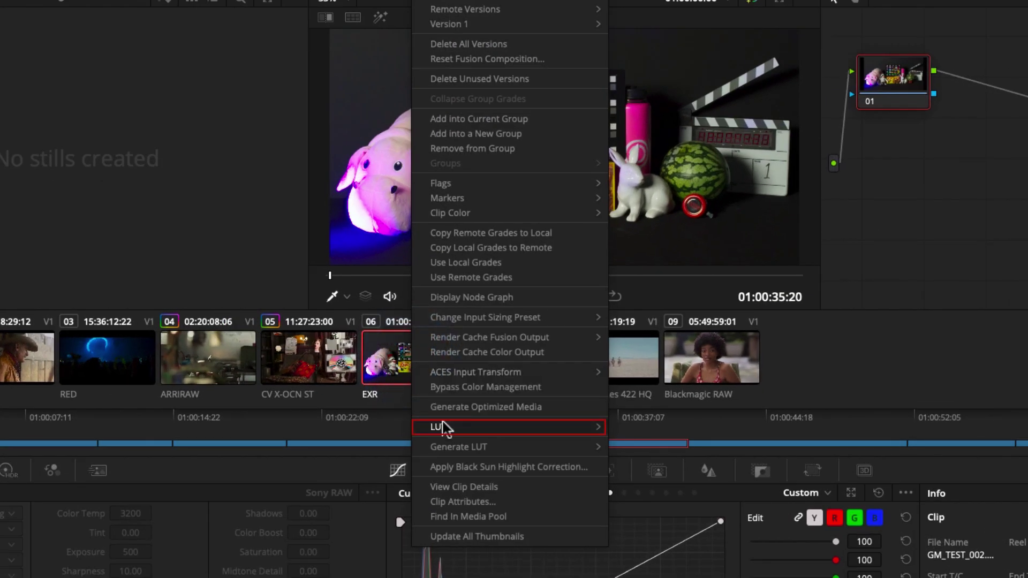
pyautogui.moveTo(442, 425)
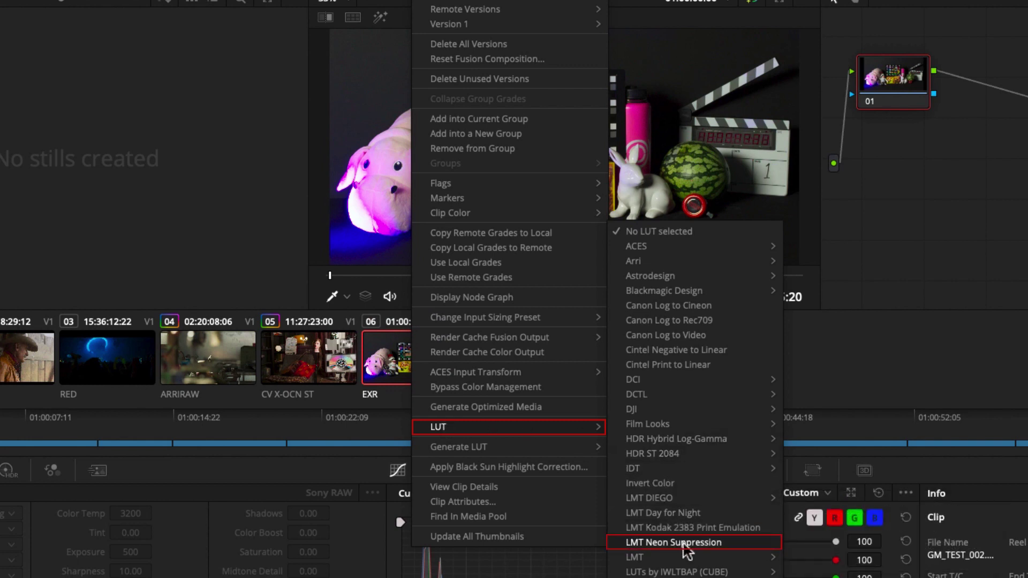
pyautogui.click(684, 546)
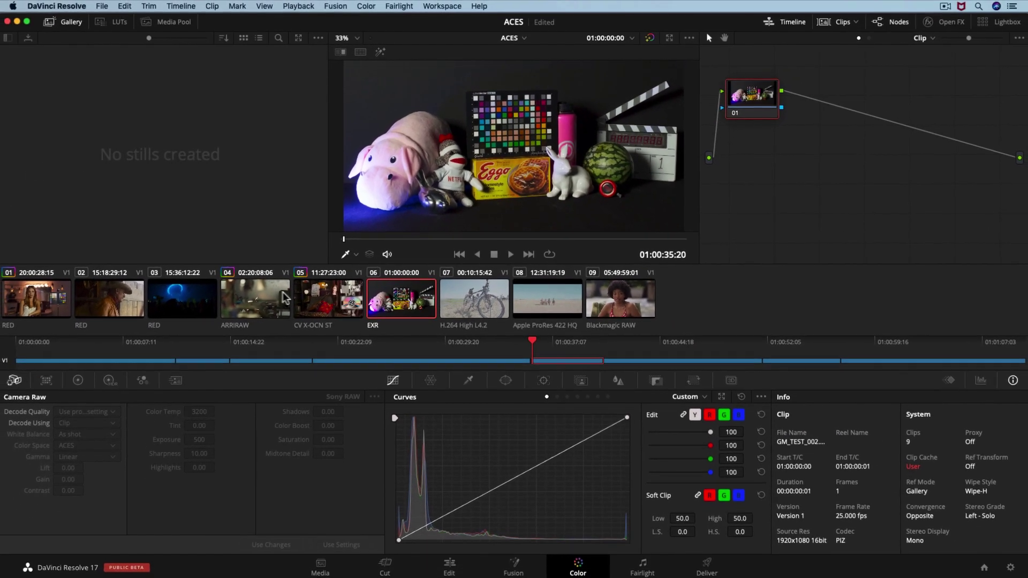
# Step: Review the ARRIRAW clip and the three RED clips in the viewer, and play the Blackmagic RAW clip
pyautogui.click(271, 300)
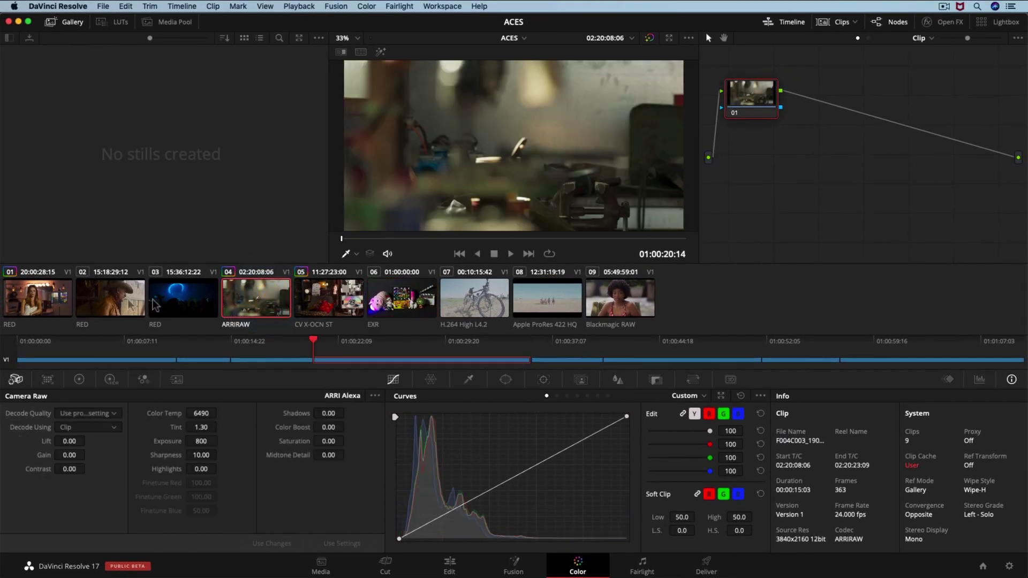
pyautogui.click(24, 304)
pyautogui.click(118, 307)
pyautogui.click(184, 306)
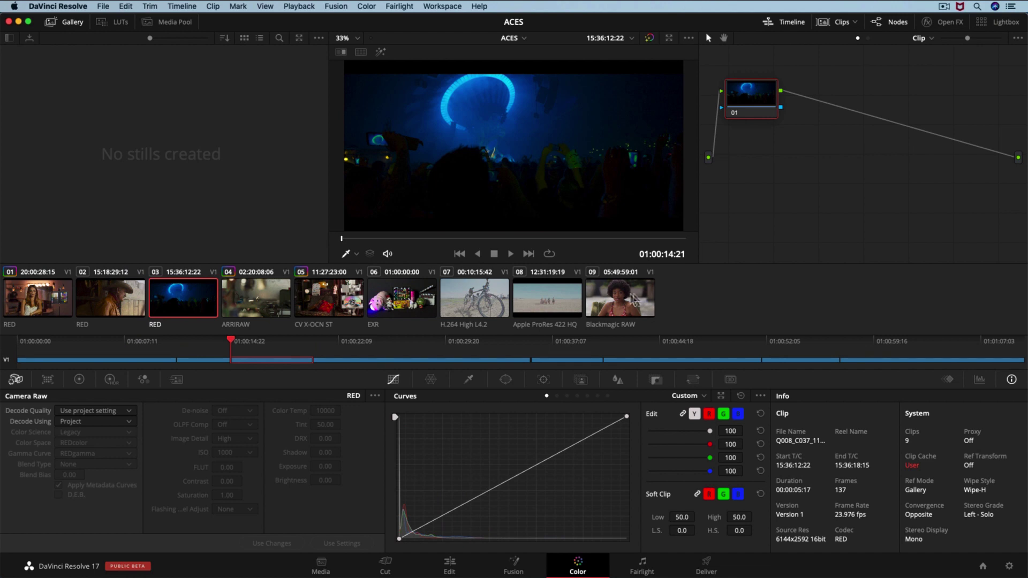
pyautogui.click(634, 299)
pyautogui.press('space')
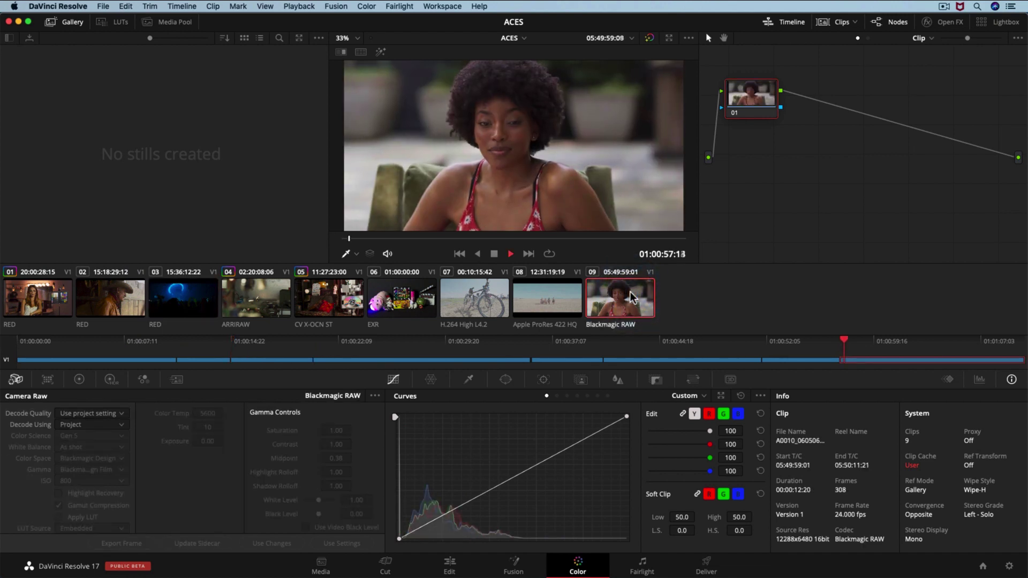